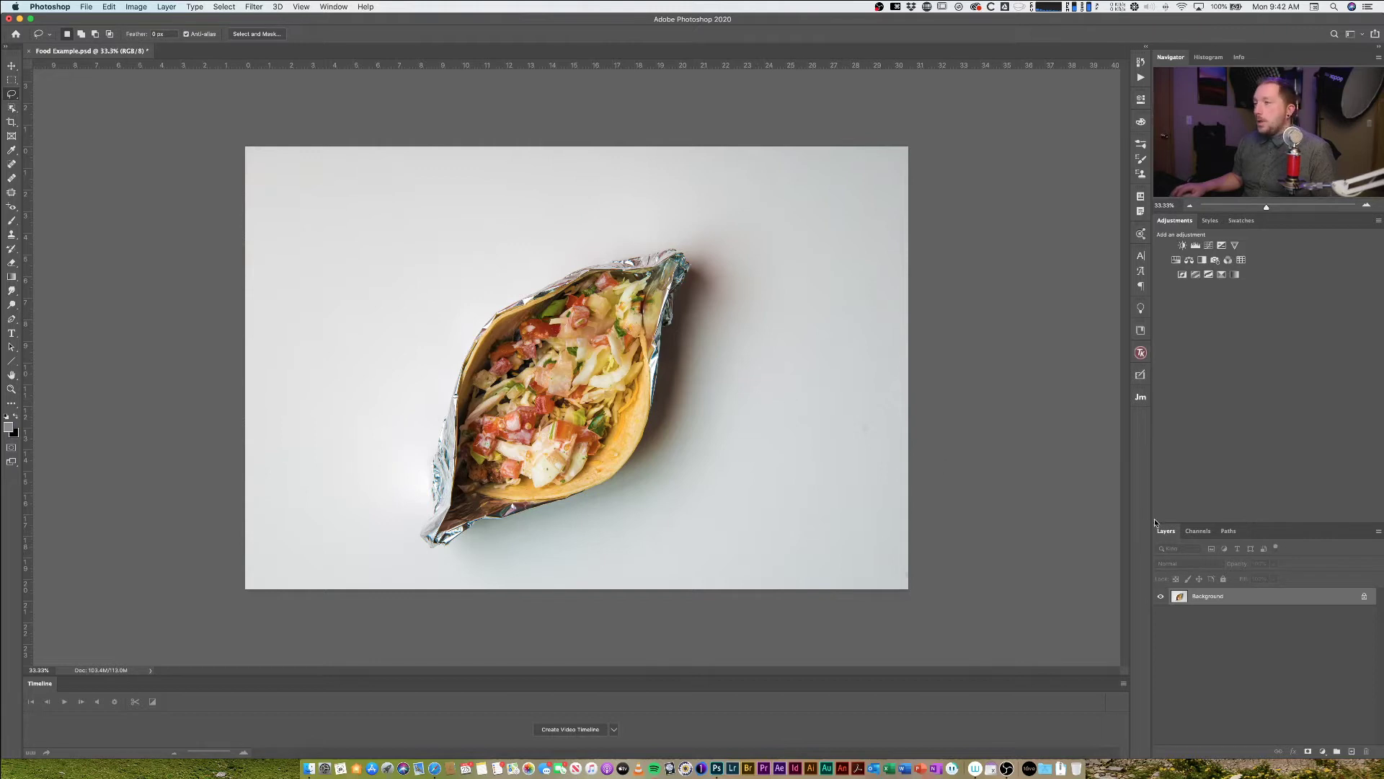
Add a white Solid Color fill layer
{"action": "left_click", "coordinate": [1321, 750]}
{"action": "left_click", "coordinate": [1312, 546]}
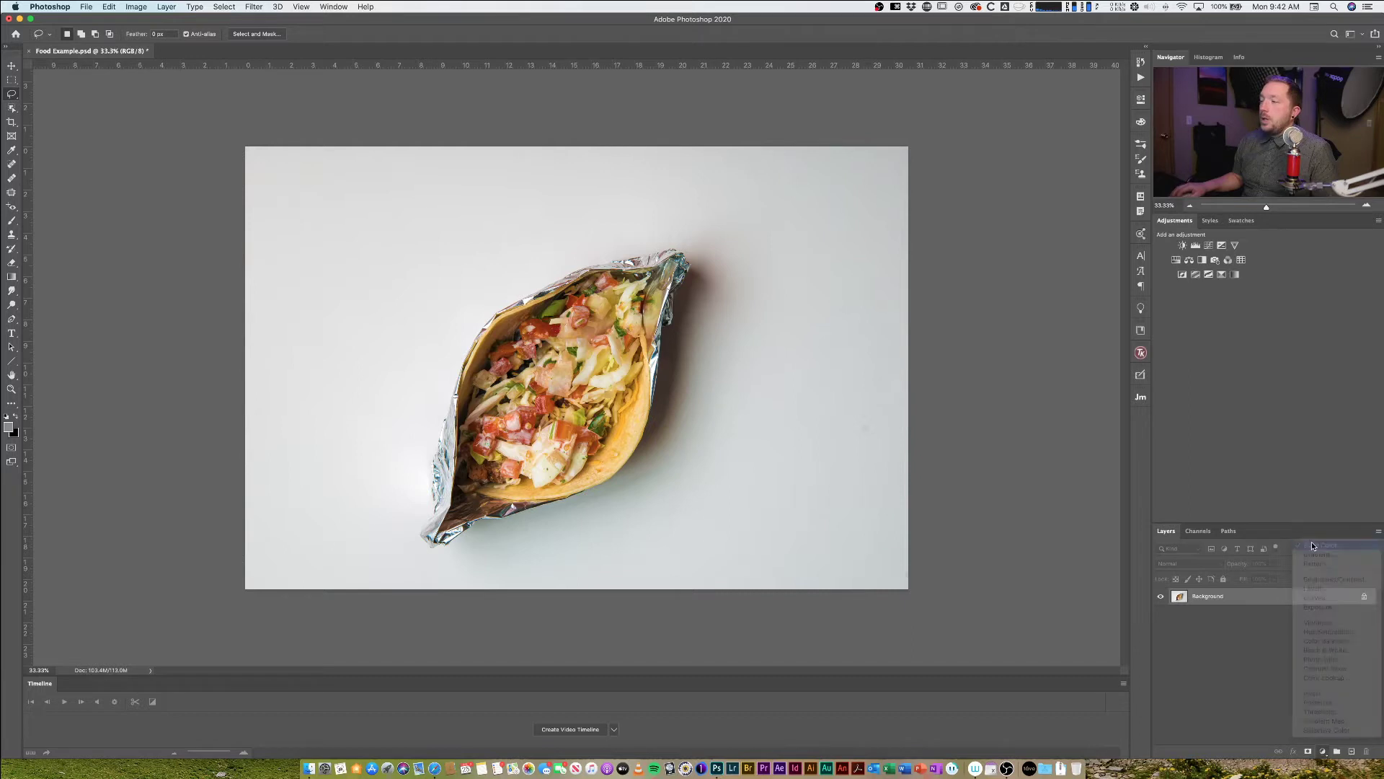
{"action": "left_click_drag", "start_coordinate": [169, 250], "coordinate": [26, 124]}
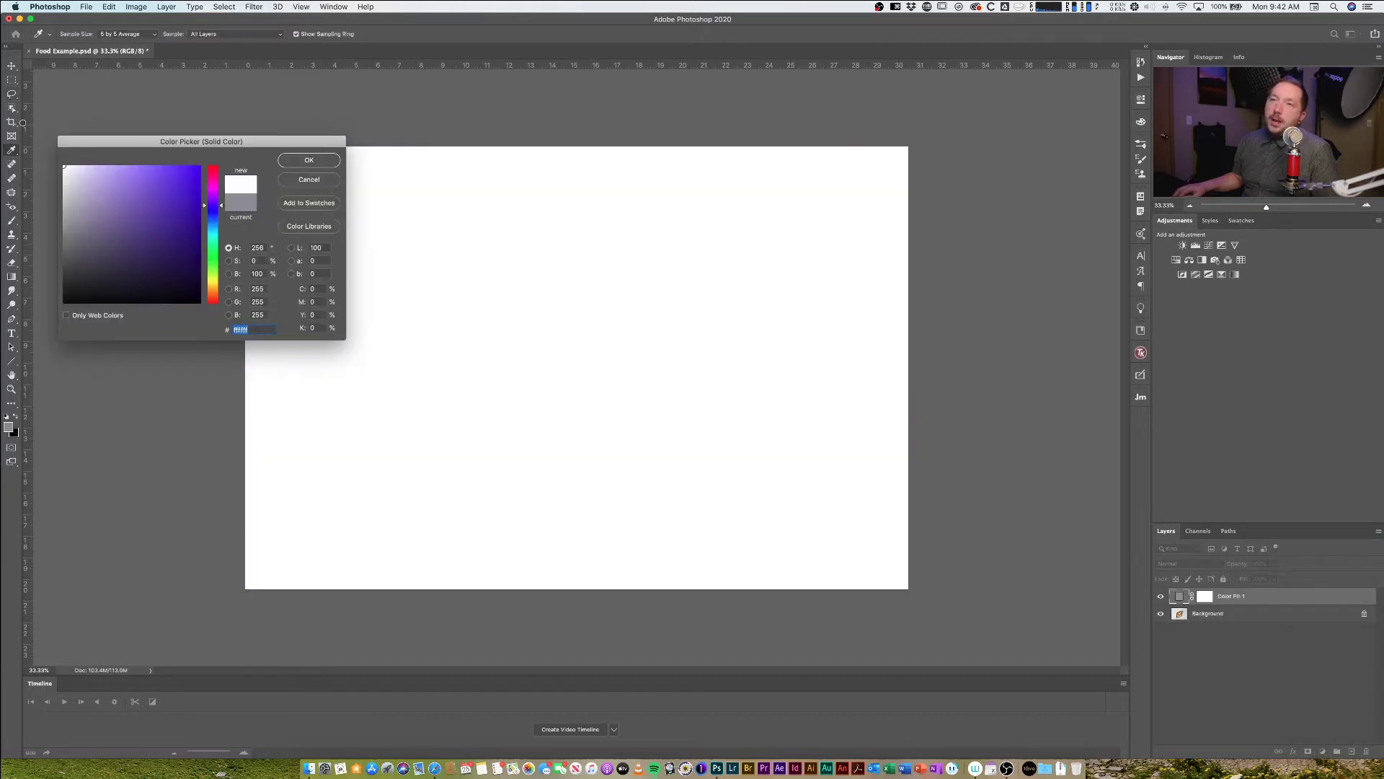
{"action": "left_click", "coordinate": [321, 161]}
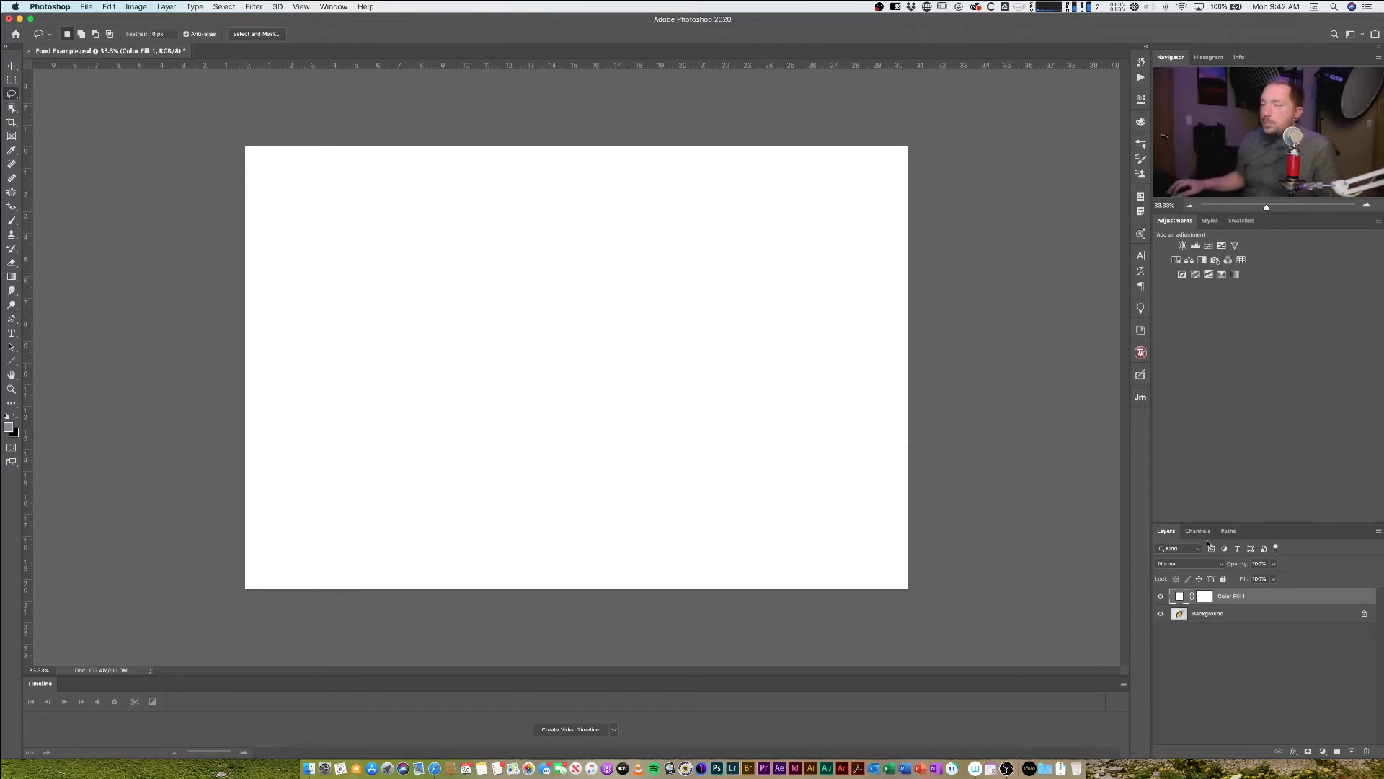
Unlock the Background as Layer 0 and move it above Color Fill 1
{"action": "double_click", "coordinate": [1217, 615]}
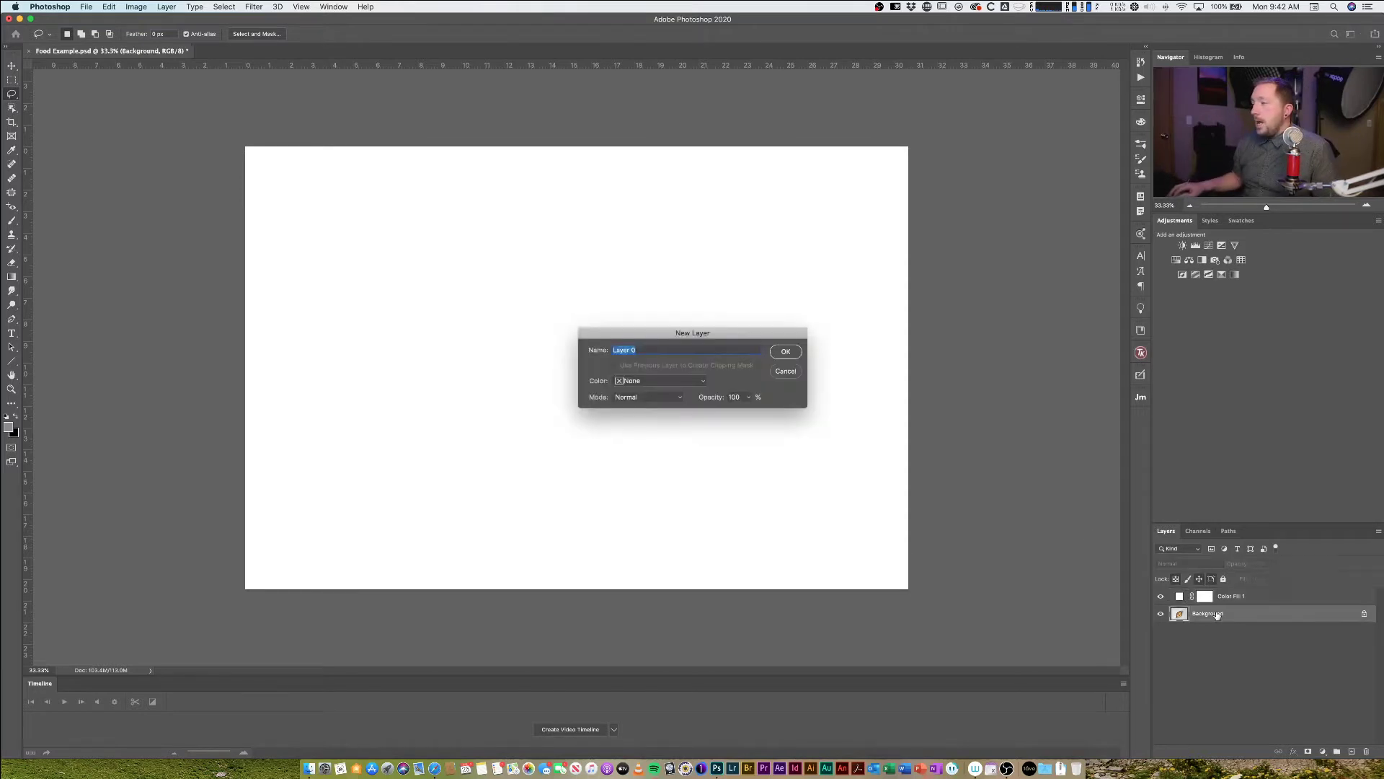
{"action": "left_click", "coordinate": [792, 352]}
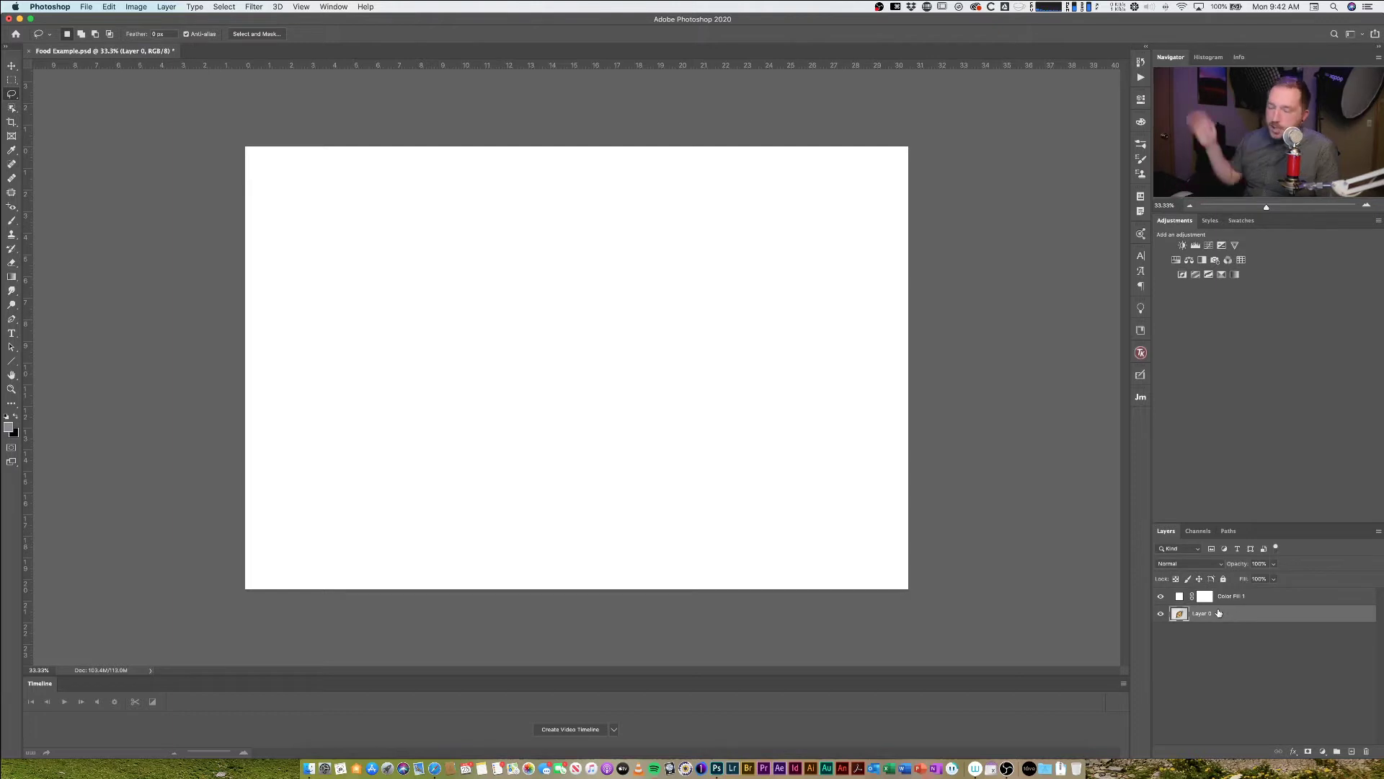
{"action": "left_click_drag", "start_coordinate": [1218, 614], "coordinate": [1212, 595]}
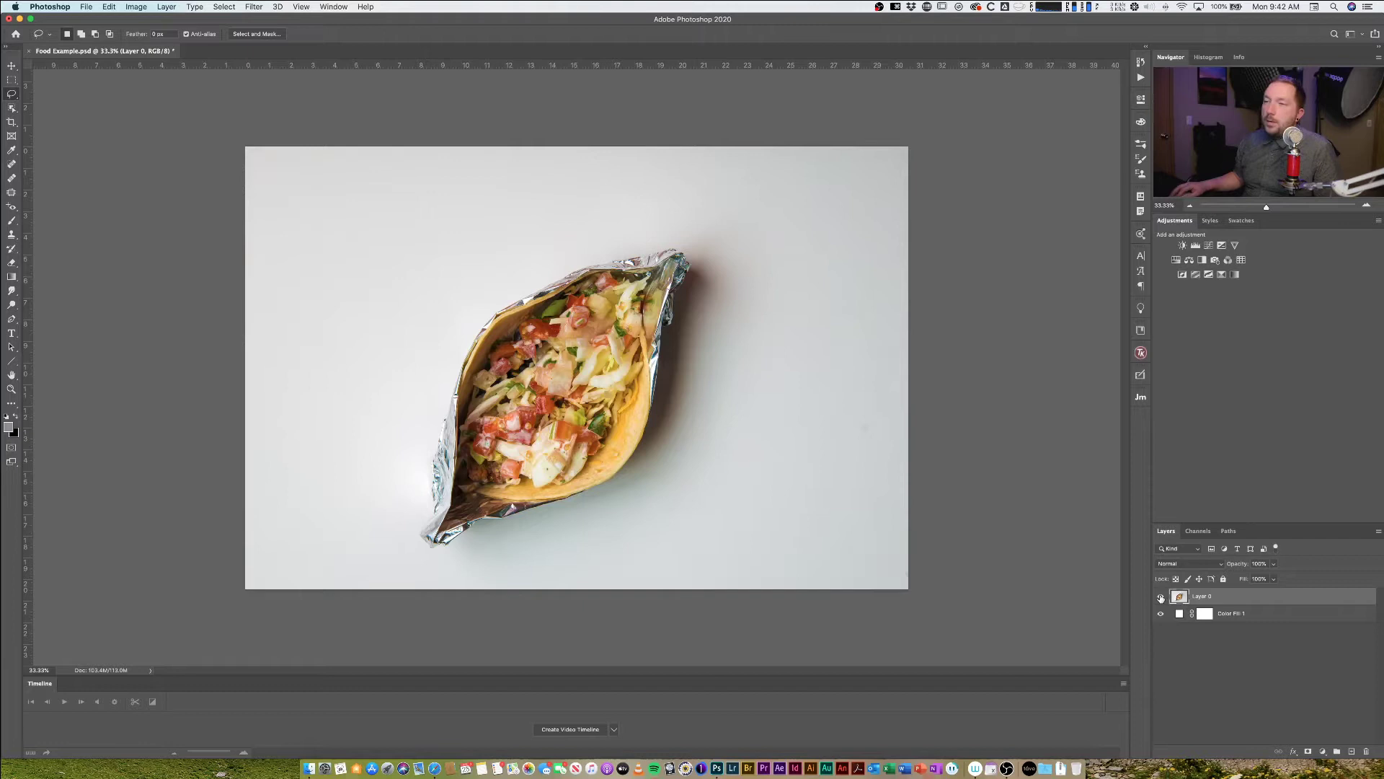
Refine the taco selection in Select and Mask and output it as New Layer with Layer Mask
{"action": "left_click", "coordinate": [1161, 597]}
{"action": "left_click", "coordinate": [1161, 597]}
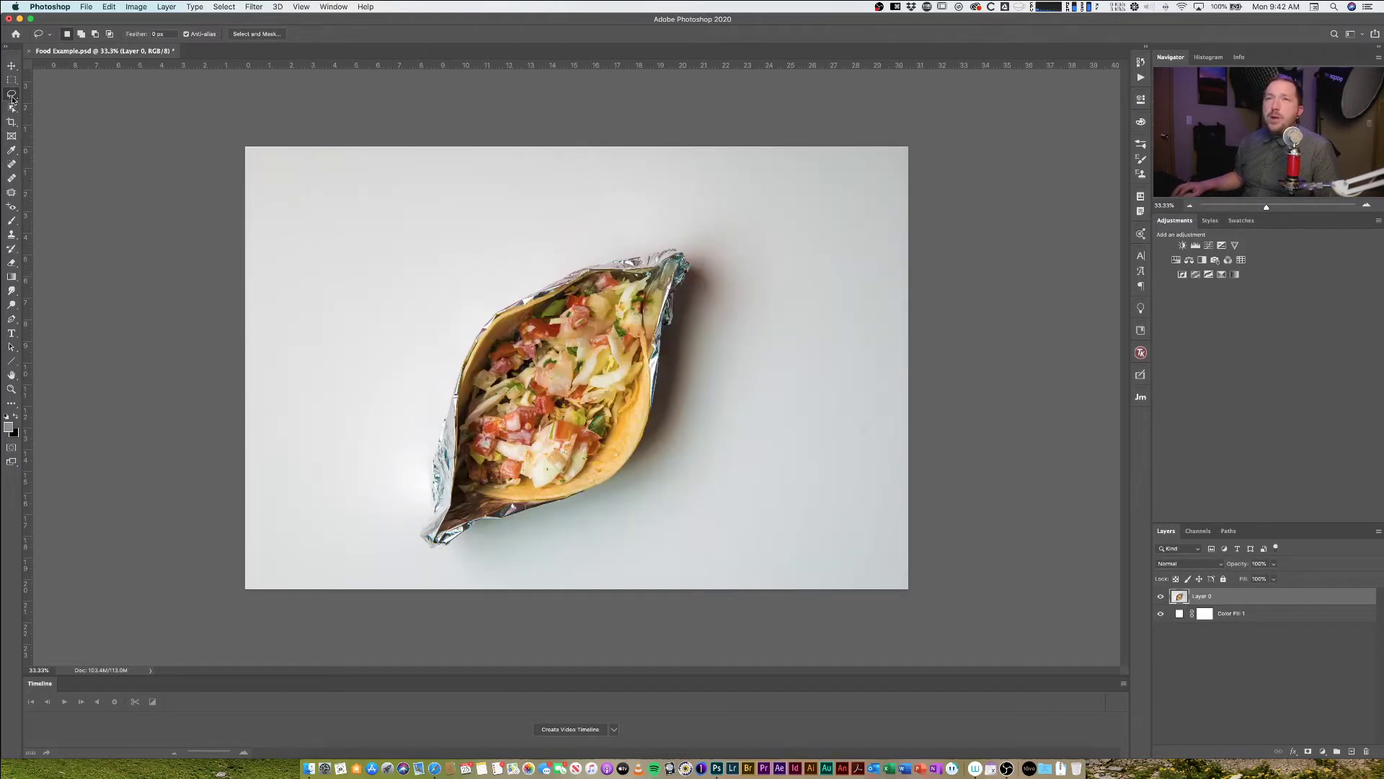
{"action": "left_click", "coordinate": [257, 34]}
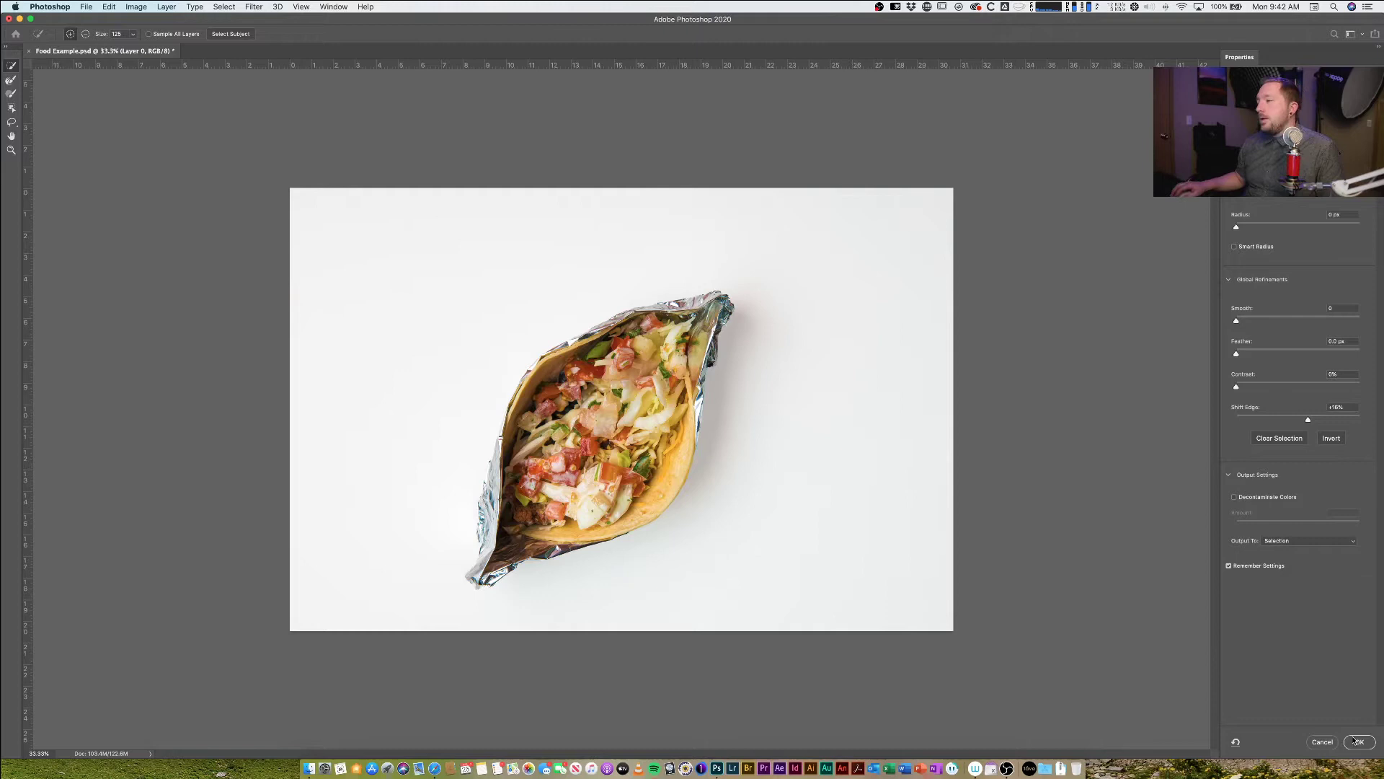
{"action": "left_click", "coordinate": [1292, 540]}
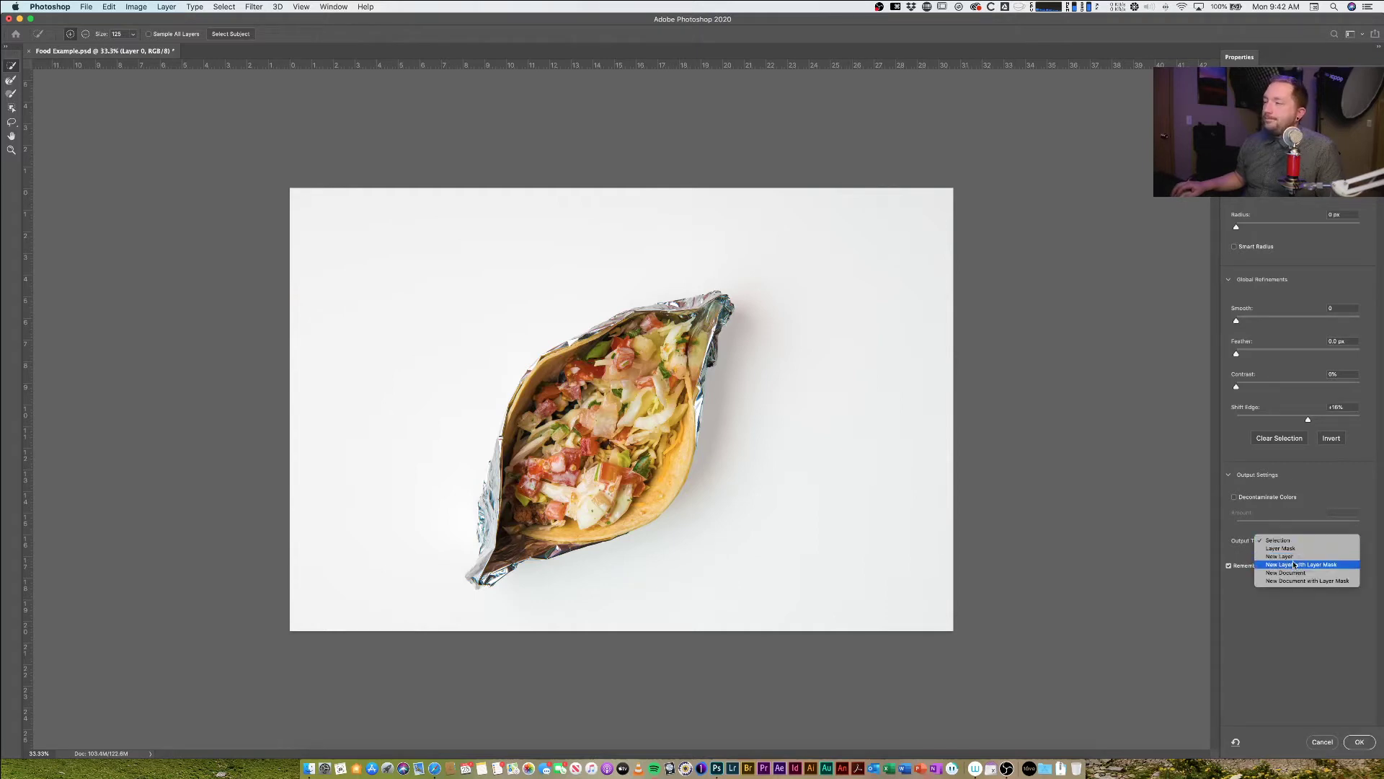
{"action": "left_click", "coordinate": [1295, 565]}
{"action": "left_click", "coordinate": [1359, 742]}
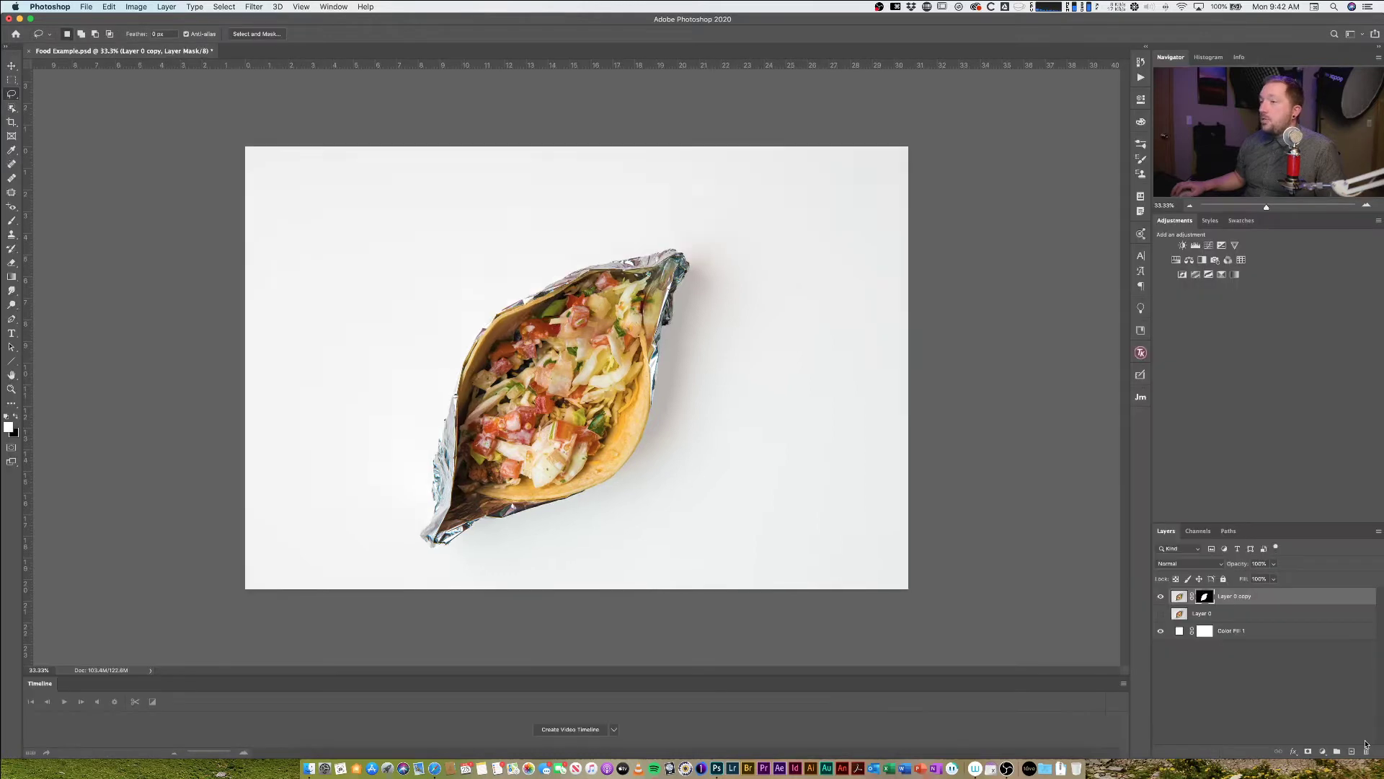
{"action": "left_click", "coordinate": [1162, 597]}
Paint white on the cutout's mask to reveal the taco's right-side shadow, then trim it with black
{"action": "left_click", "coordinate": [1162, 597]}
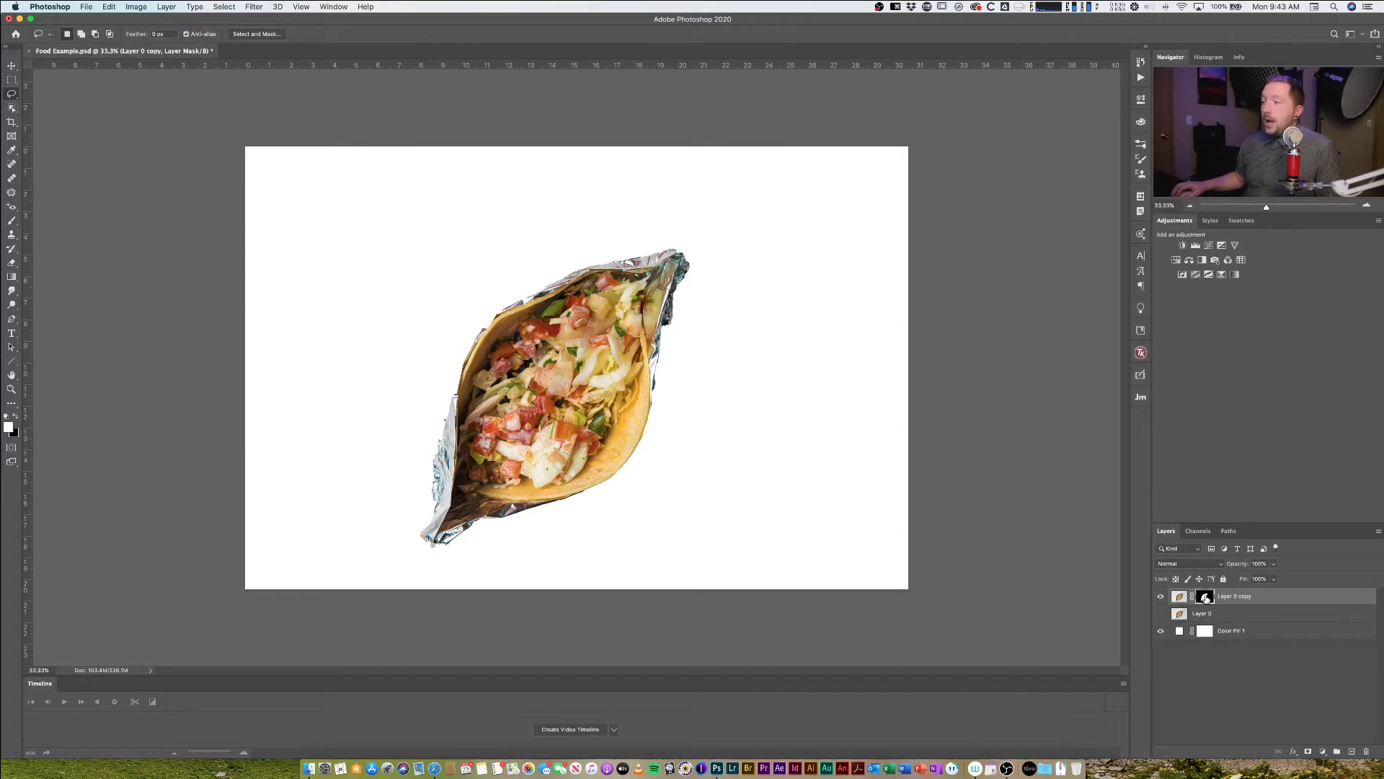
{"action": "key", "text": "b"}
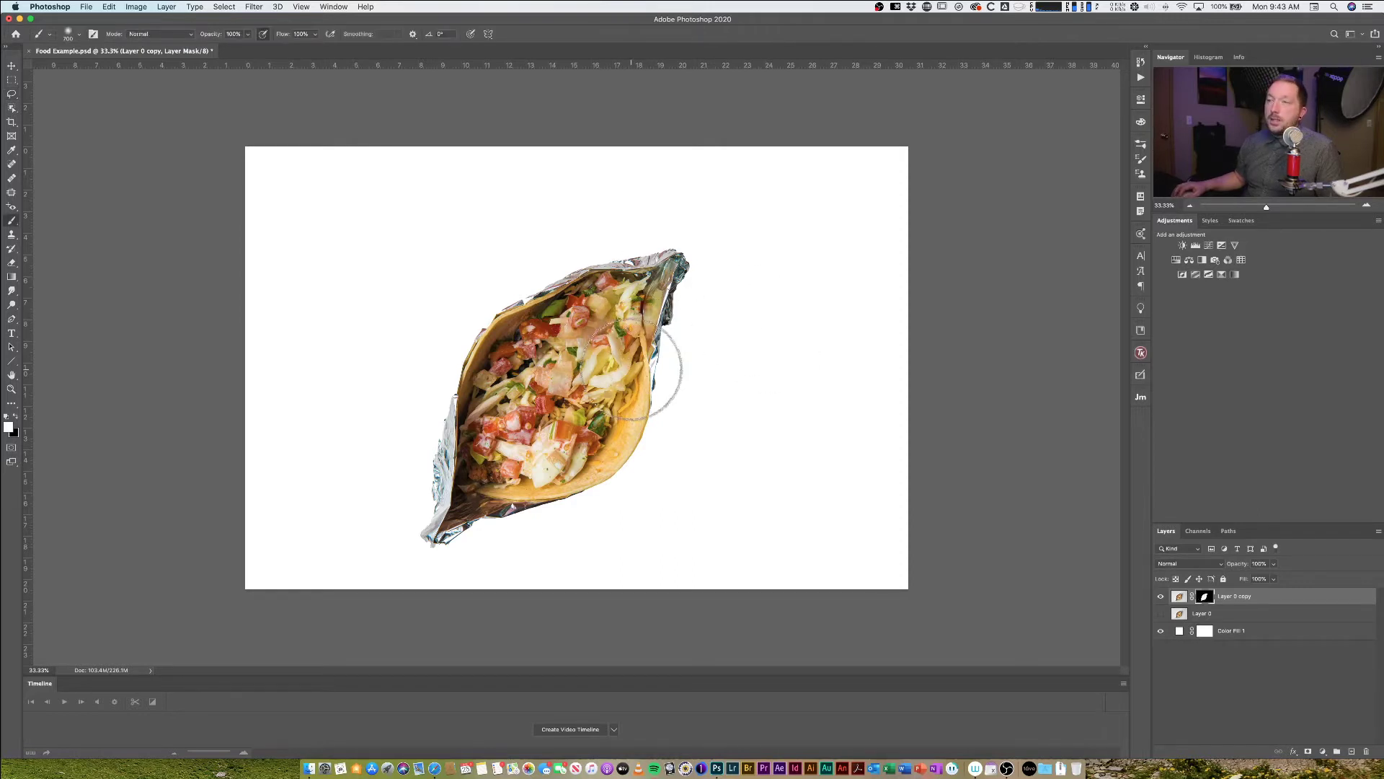
{"action": "mouse_move", "coordinate": [637, 368]}
{"action": "left_mouse_down"}
{"action": "mouse_move", "coordinate": [677, 295]}
{"action": "mouse_move", "coordinate": [675, 370]}
{"action": "mouse_move", "coordinate": [646, 437]}
{"action": "mouse_move", "coordinate": [624, 461]}
{"action": "mouse_move", "coordinate": [566, 475]}
{"action": "mouse_move", "coordinate": [597, 452]}
{"action": "mouse_move", "coordinate": [659, 343]}
{"action": "mouse_move", "coordinate": [675, 282]}
{"action": "mouse_move", "coordinate": [682, 313]}
{"action": "mouse_move", "coordinate": [684, 281]}
{"action": "left_mouse_up"}
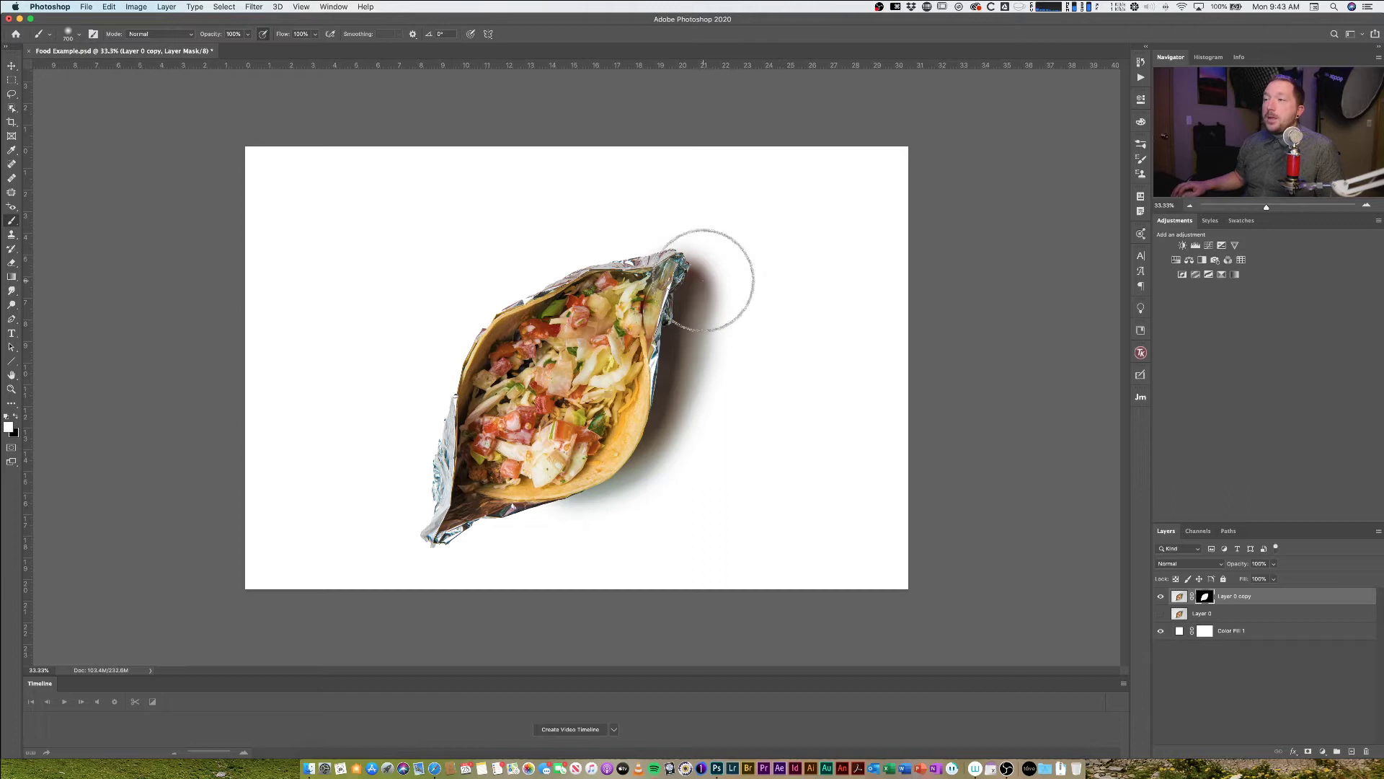
{"action": "mouse_move", "coordinate": [708, 280]}
{"action": "left_mouse_down"}
{"action": "mouse_move", "coordinate": [683, 405]}
{"action": "mouse_move", "coordinate": [659, 443]}
{"action": "mouse_move", "coordinate": [614, 461]}
{"action": "left_mouse_up"}
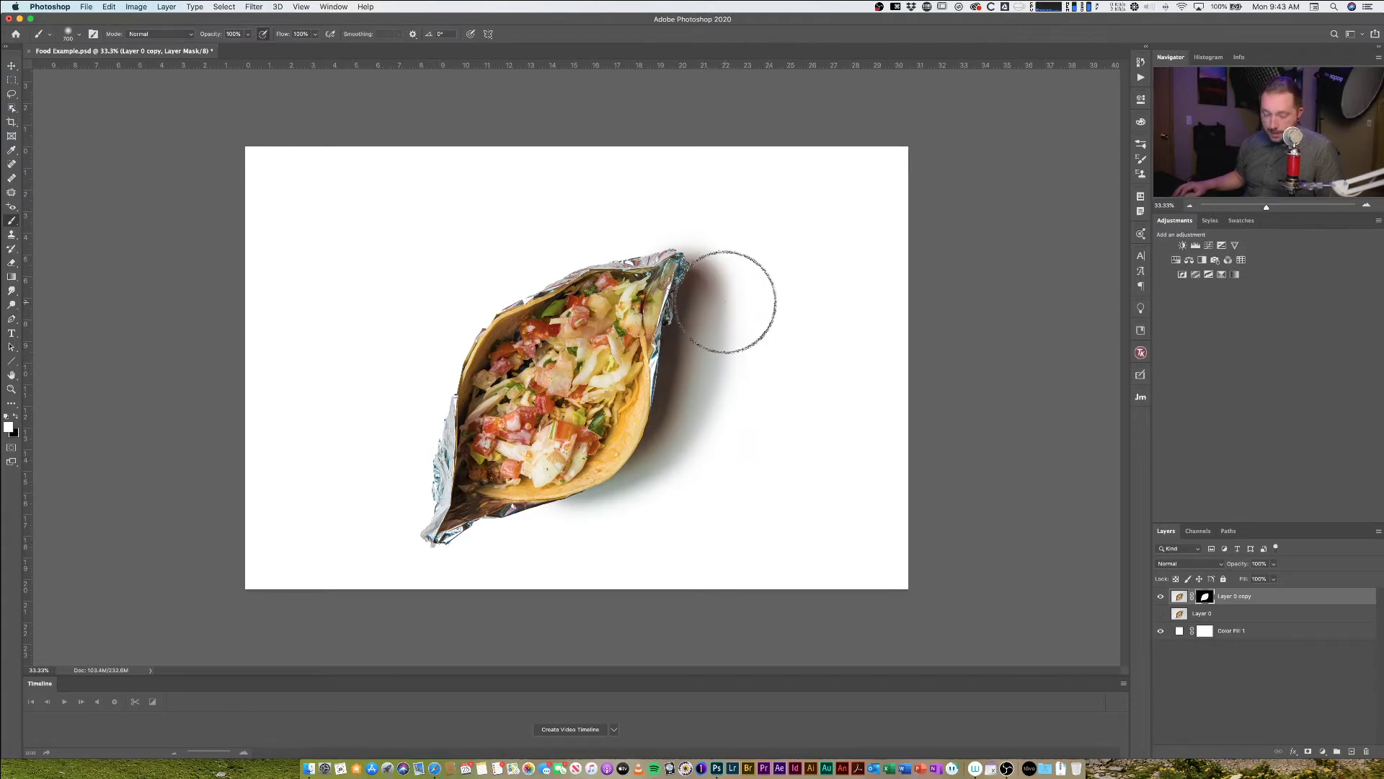
{"action": "key", "text": "x"}
{"action": "left_click_drag", "start_coordinate": [741, 309], "coordinate": [740, 346]}
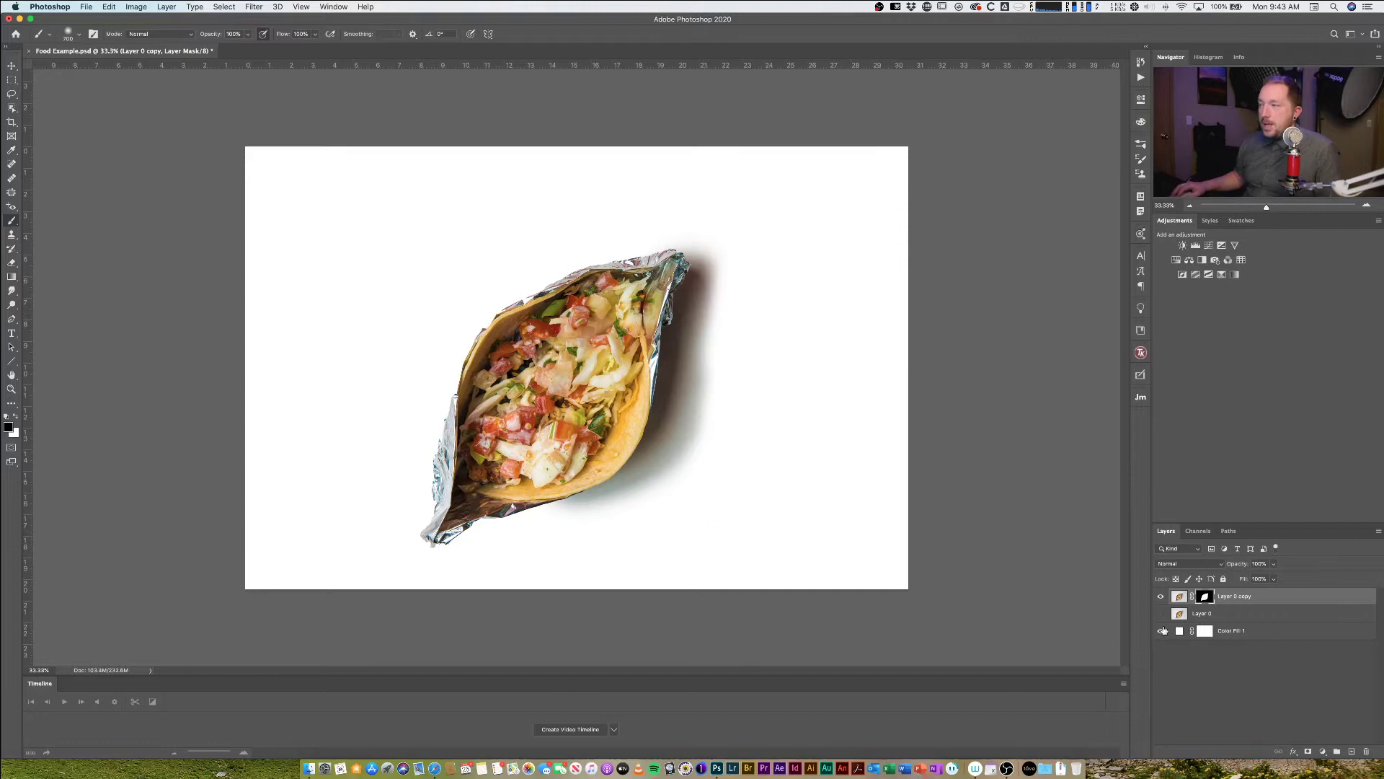
Change the Color Fill 1 colour to a dark red
{"action": "double_click", "coordinate": [1180, 633]}
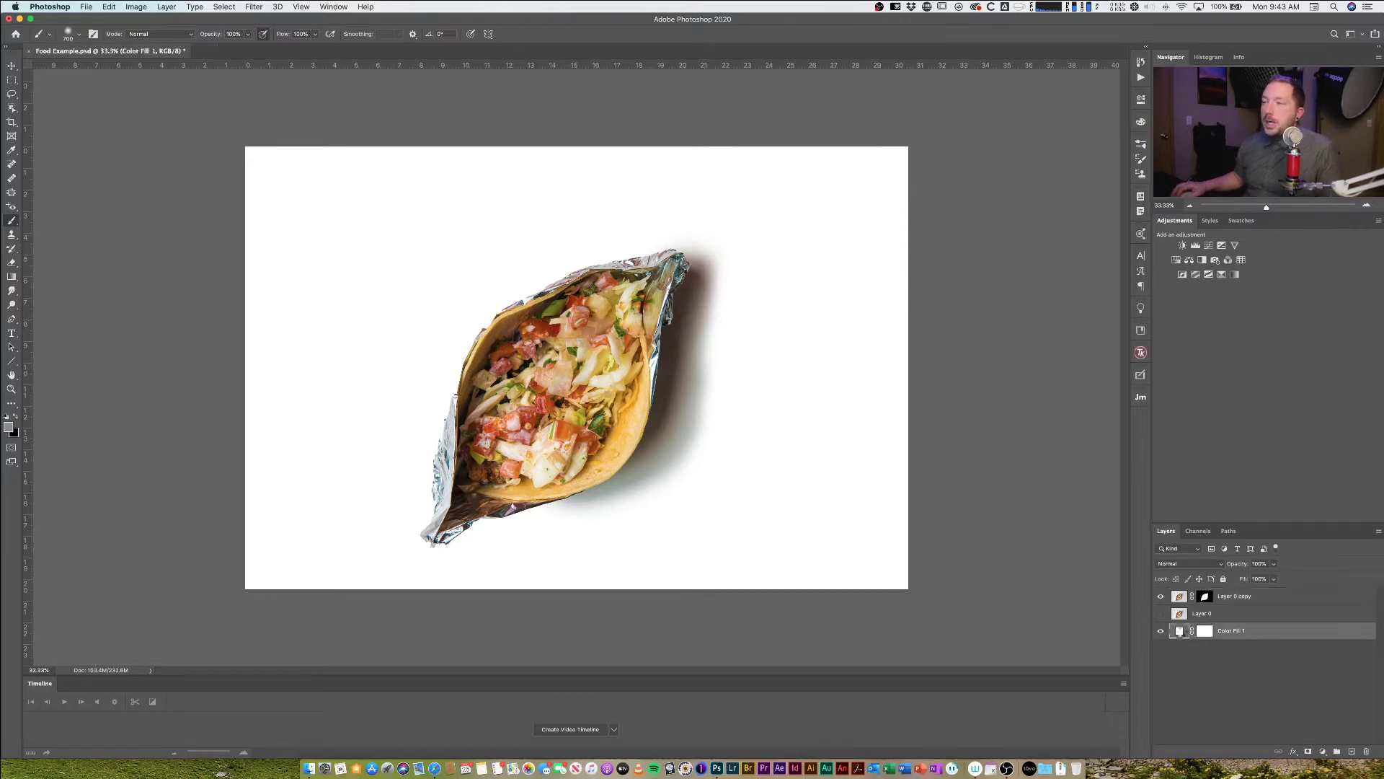
{"action": "left_click_drag", "start_coordinate": [124, 226], "coordinate": [201, 227]}
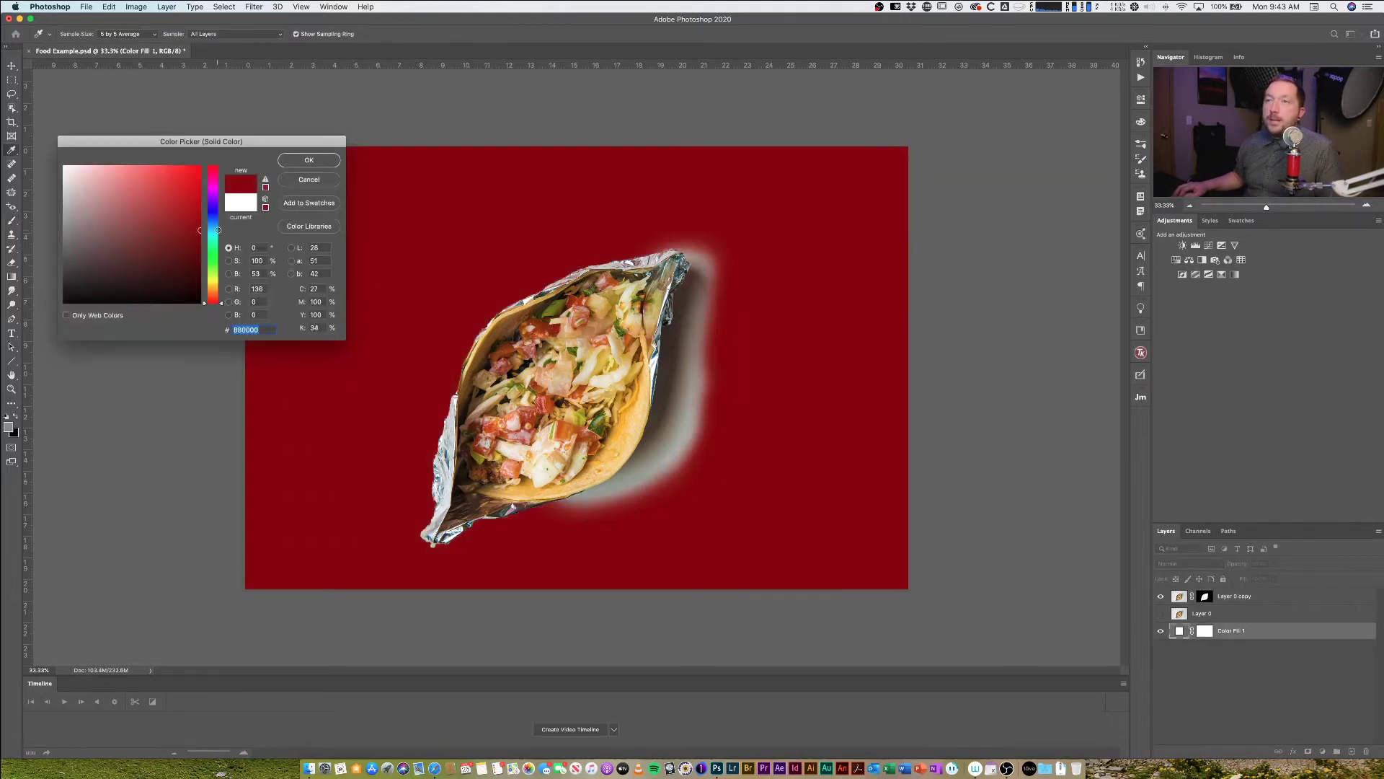
{"action": "left_click", "coordinate": [308, 159]}
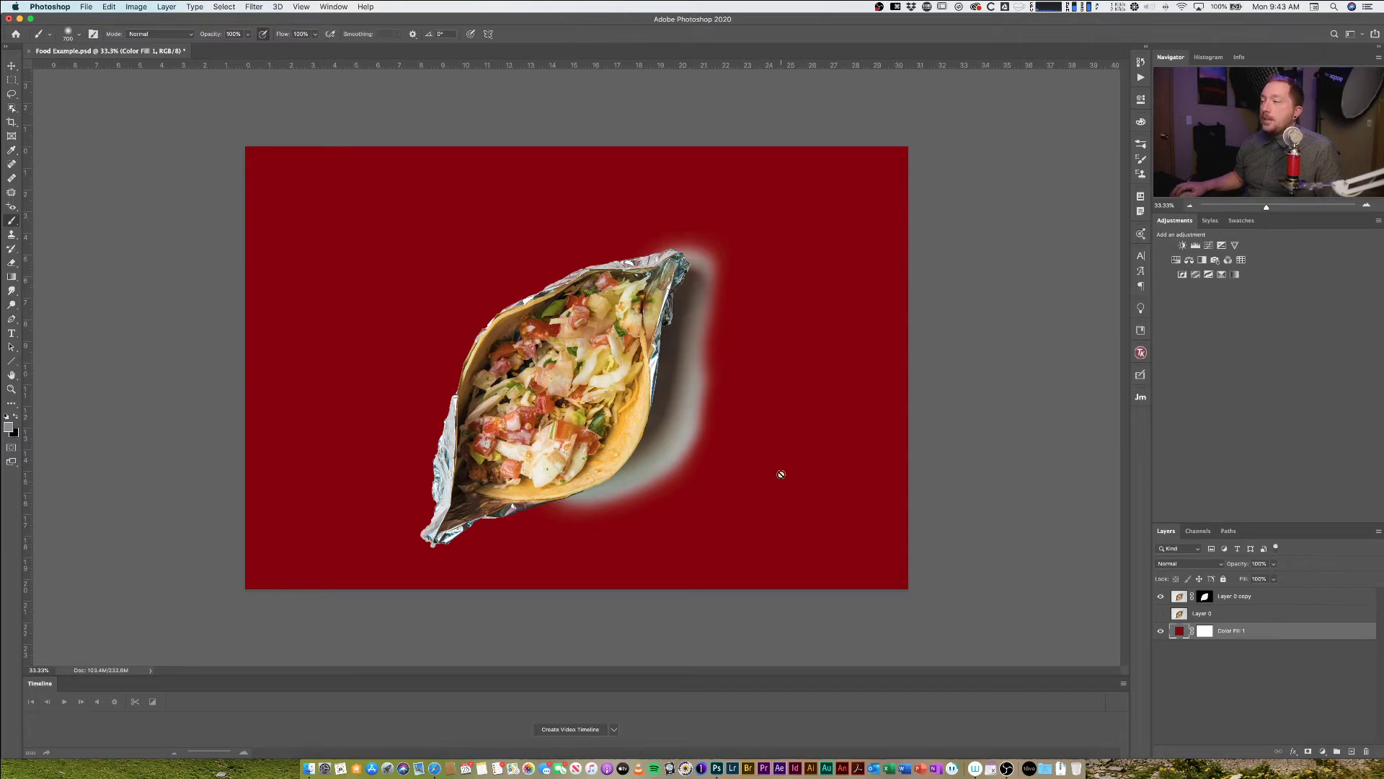
Zoom in with the Navigator to inspect the foil edge and shadow, then zoom back out
{"action": "left_click", "coordinate": [1367, 206]}
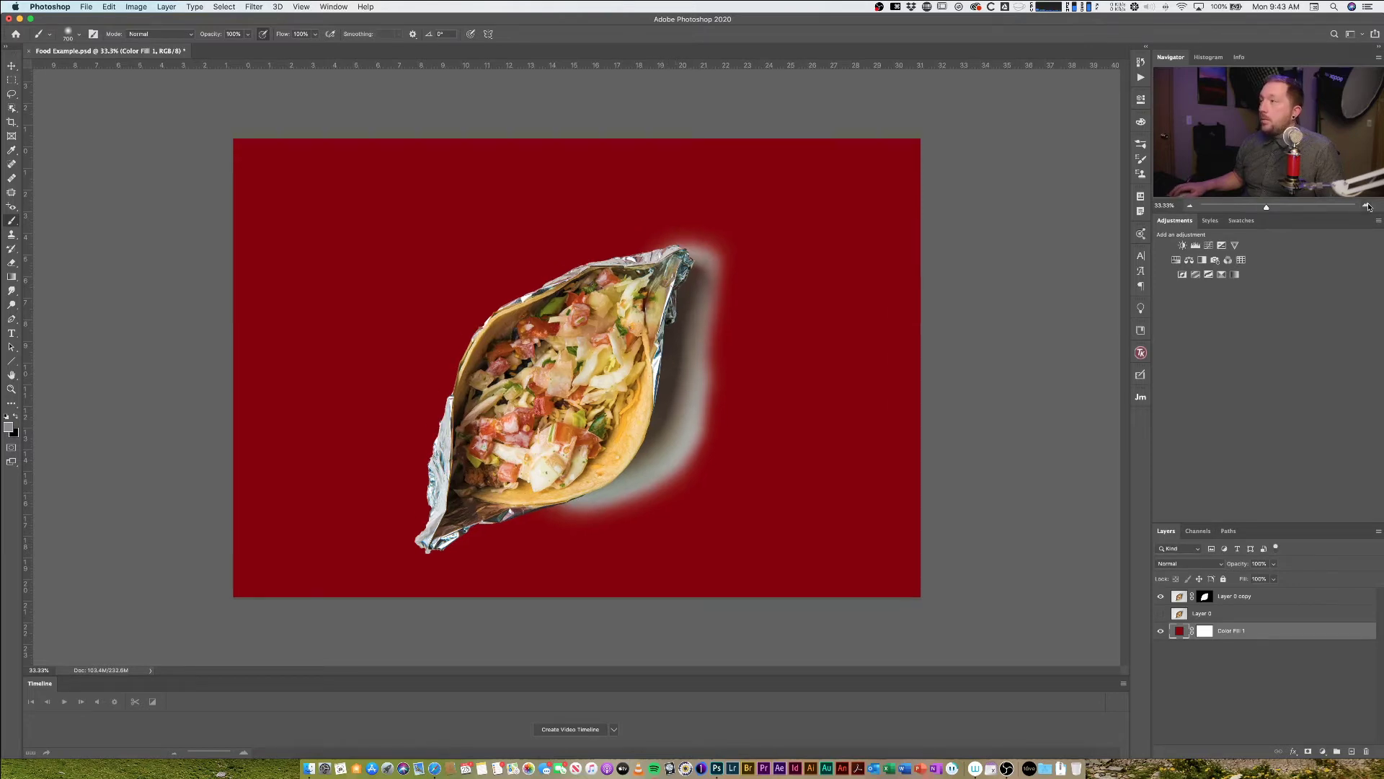
{"action": "left_click", "coordinate": [1368, 206]}
{"action": "left_click", "coordinate": [1367, 206]}
{"action": "left_click", "coordinate": [1368, 206]}
{"action": "left_click", "coordinate": [1367, 206]}
{"action": "left_click", "coordinate": [1368, 206]}
{"action": "left_click_drag", "start_coordinate": [1267, 137], "coordinate": [1302, 137]}
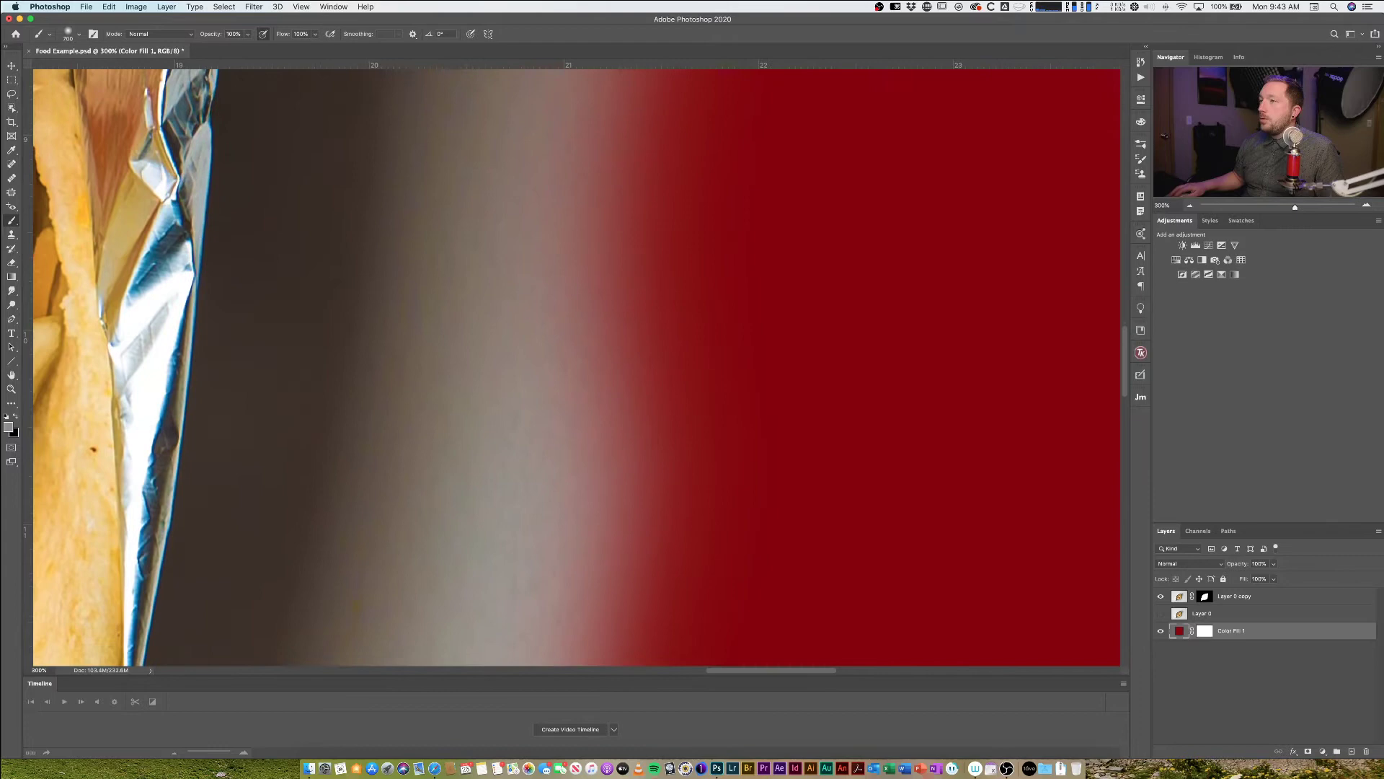
{"action": "scroll", "coordinate": [244, 306], "scroll_direction": "left", "scroll_amount": 5}
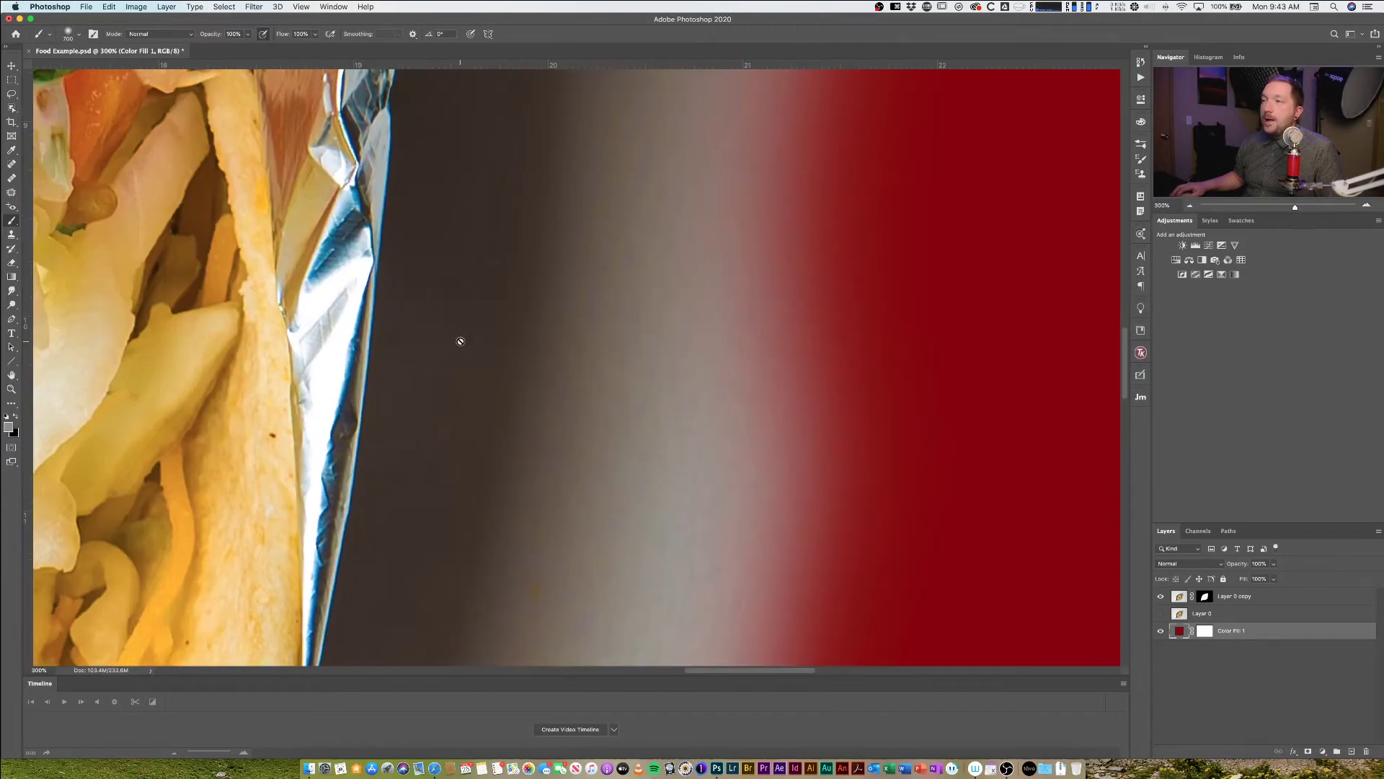
{"action": "left_click_drag", "start_coordinate": [1295, 207], "coordinate": [1267, 207]}
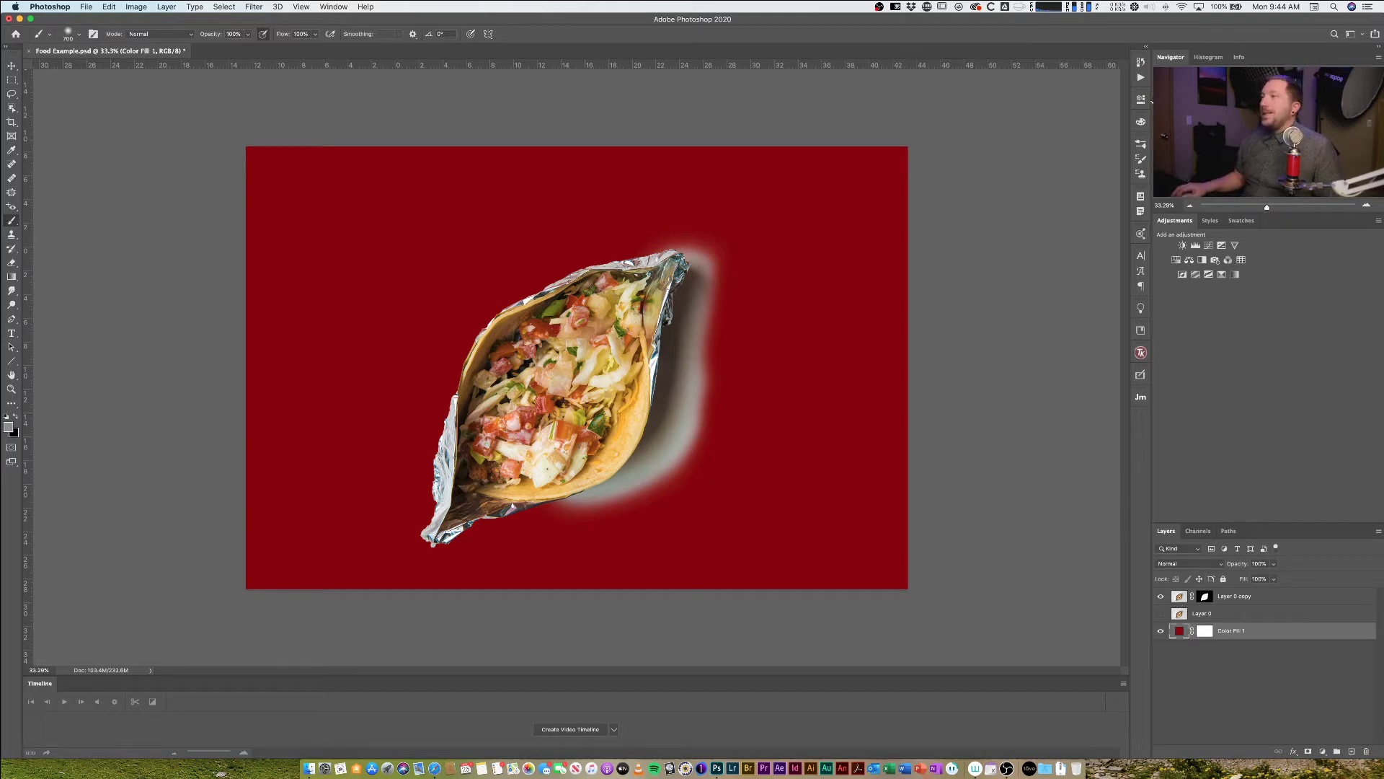
Revert the image to its original snapshot in History
{"action": "left_click", "coordinate": [1141, 62]}
{"action": "left_click", "coordinate": [1023, 79]}
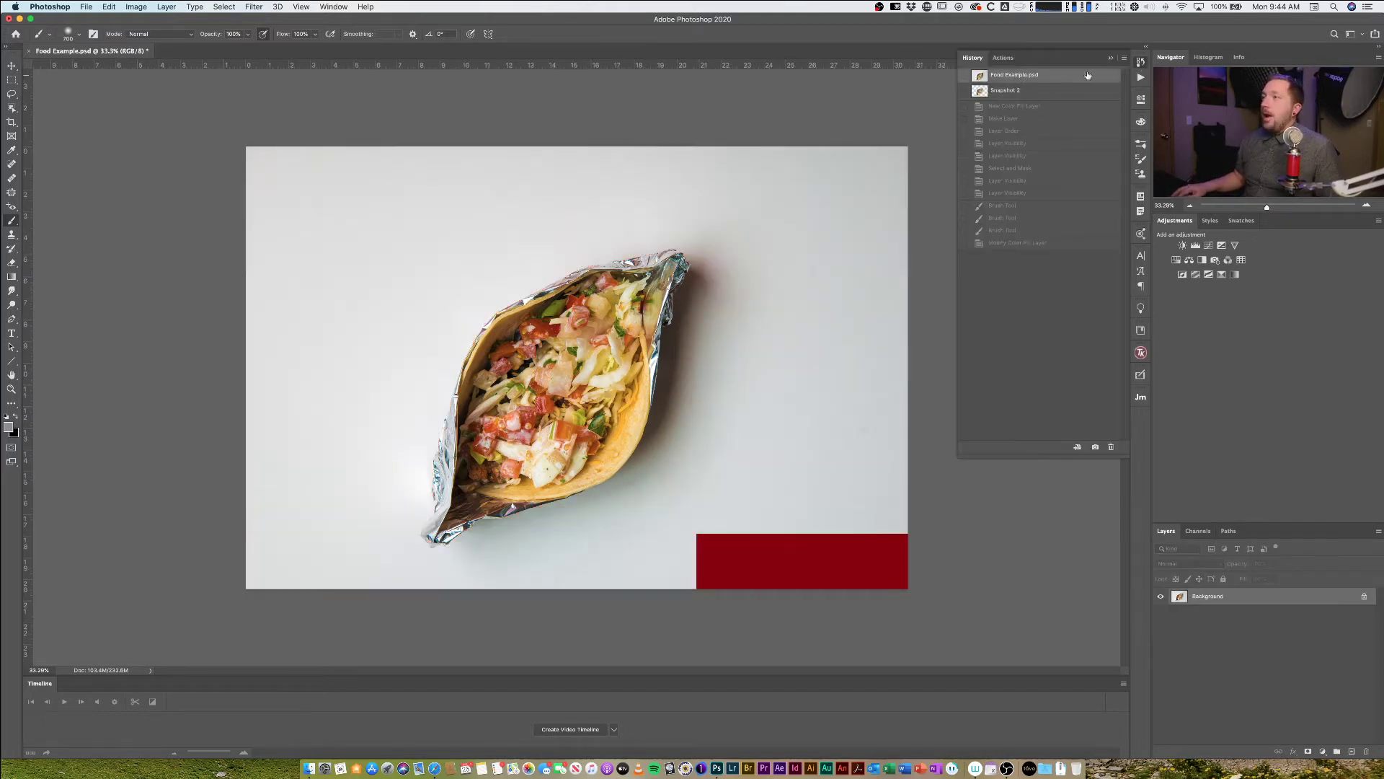
{"action": "left_click", "coordinate": [1140, 62]}
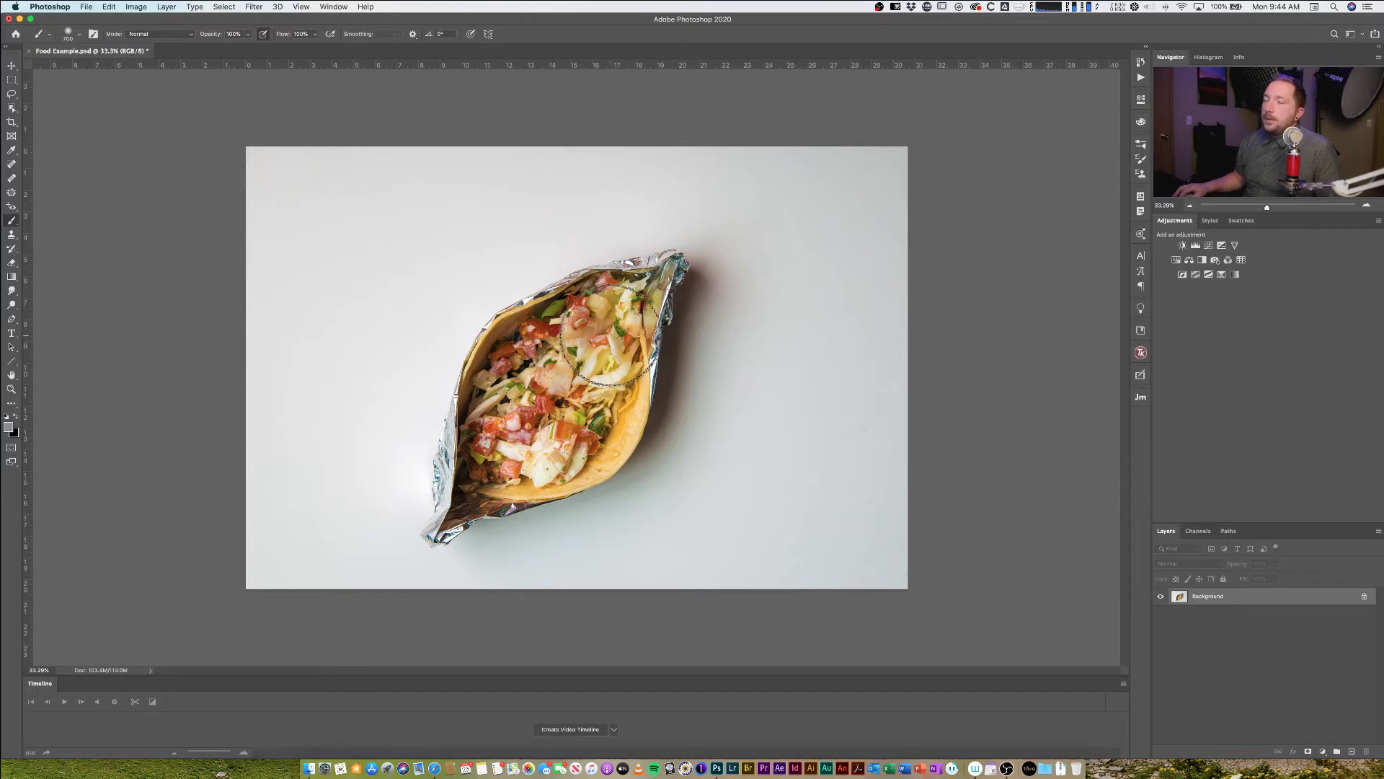
Load the selection from the Taco channel and duplicate the Background layer
{"action": "left_click", "coordinate": [1195, 532]}
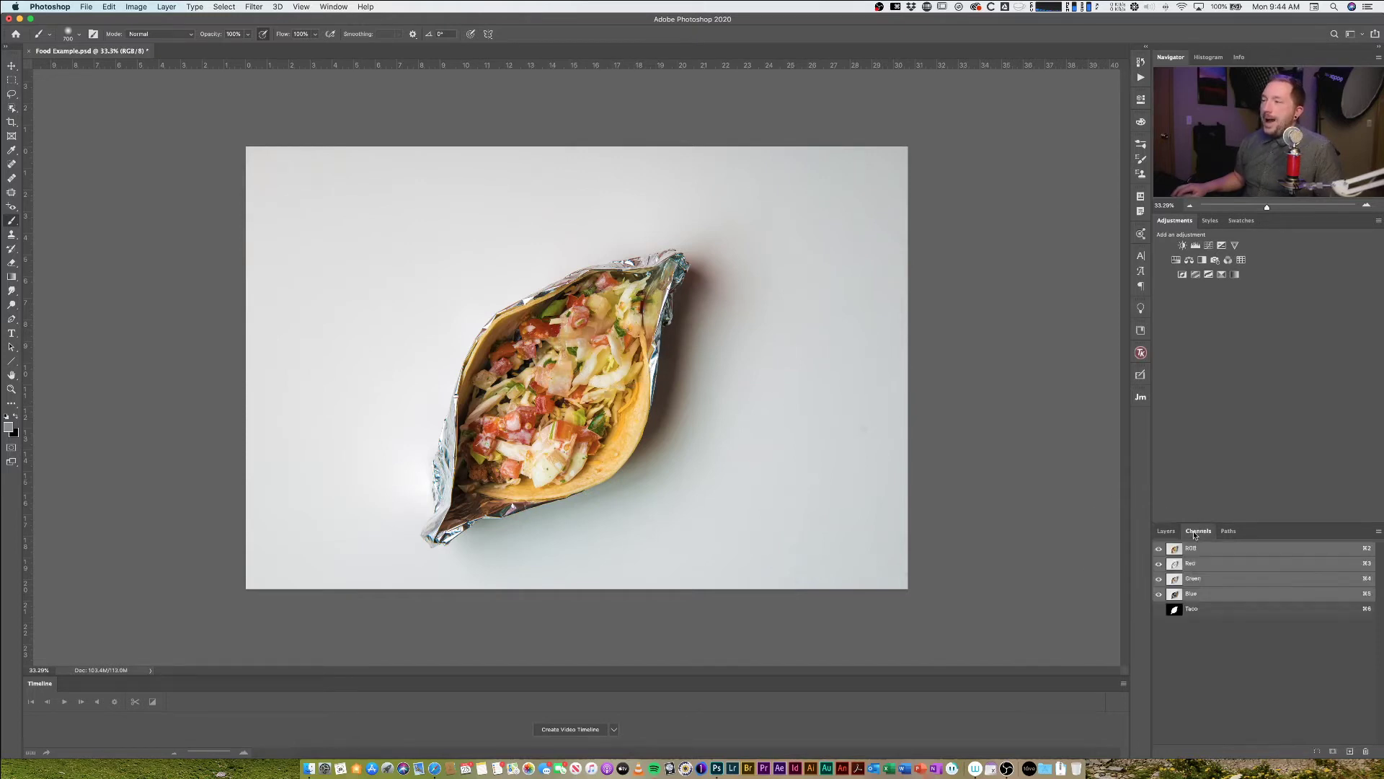
{"action": "left_click", "coordinate": [1177, 612], "text": "super"}
{"action": "left_click", "coordinate": [1171, 533]}
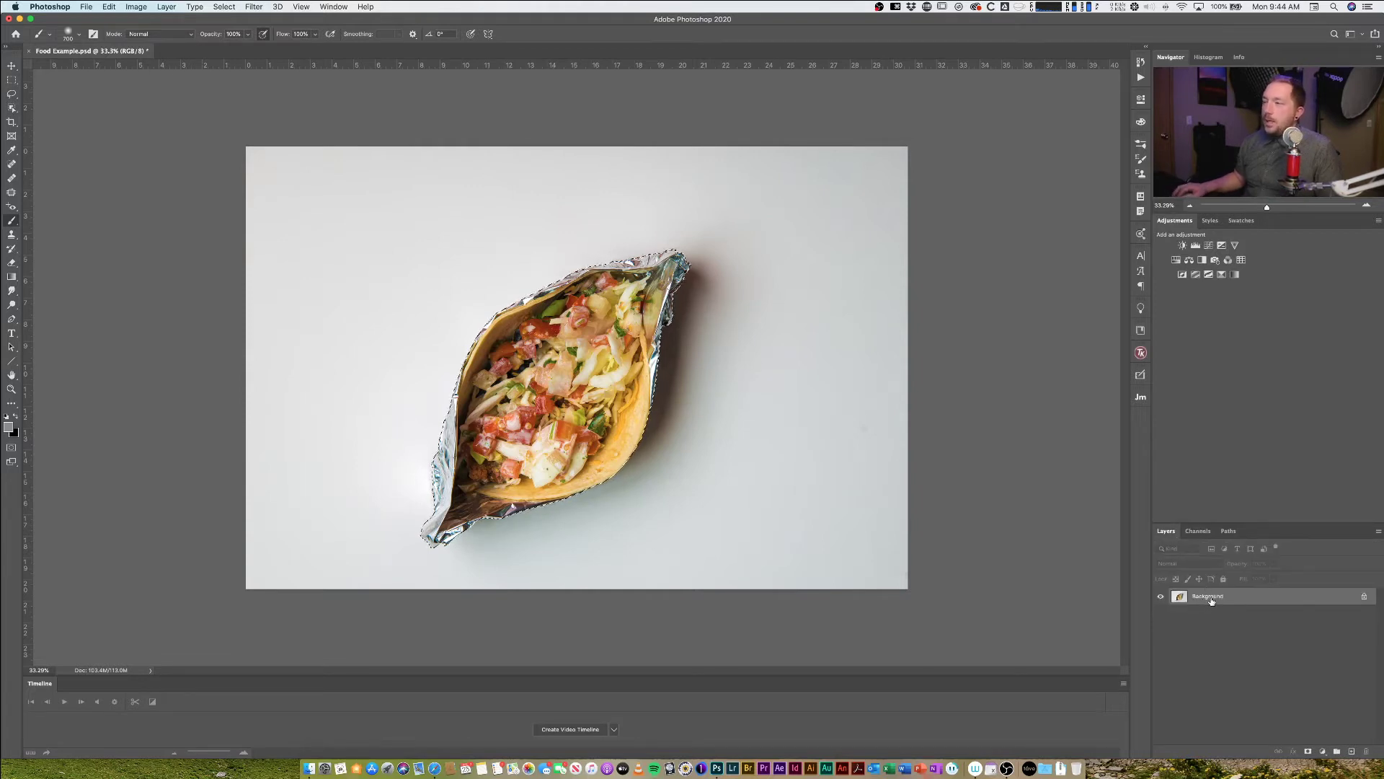
{"action": "left_click_drag", "start_coordinate": [1201, 597], "coordinate": [1350, 750]}
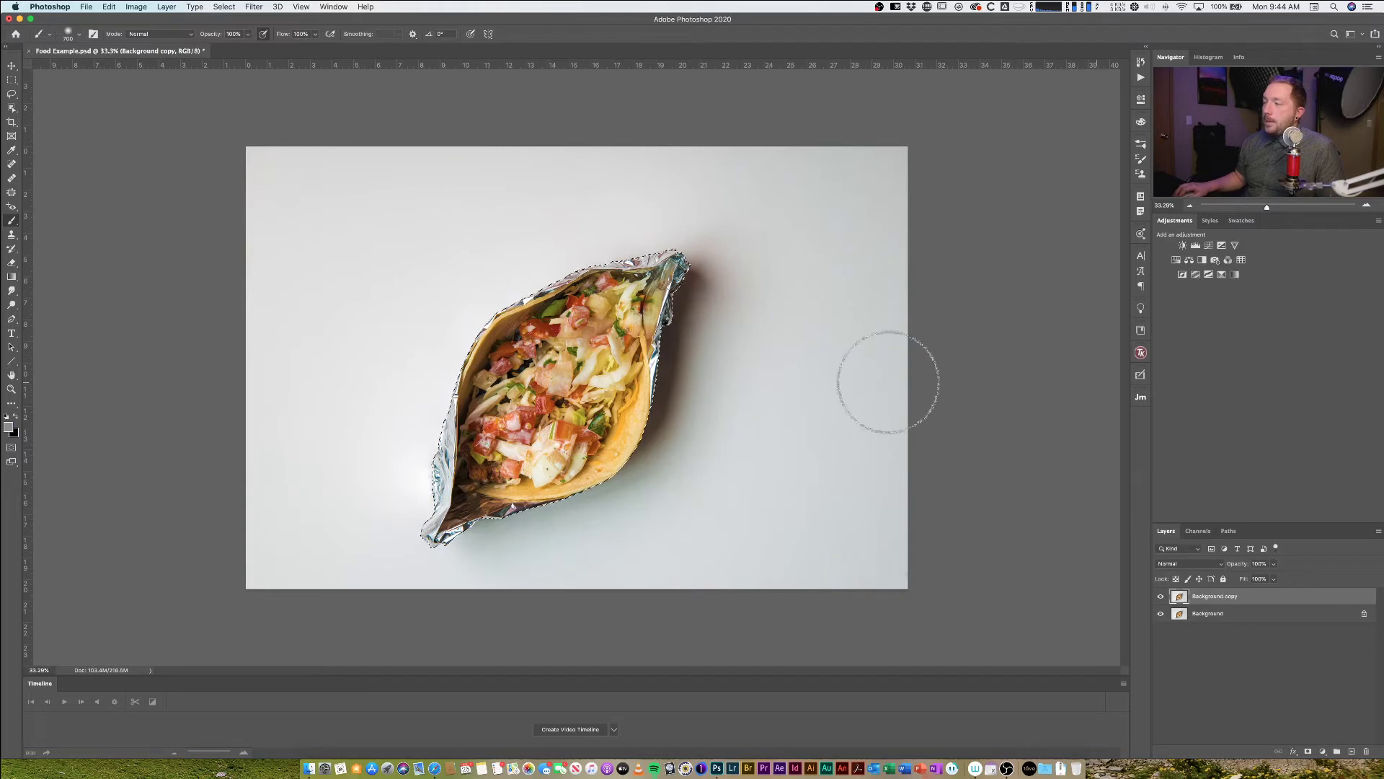
Mask Background copy to the taco, check transparency, then load and invert the taco selection
{"action": "left_click", "coordinate": [1309, 752]}
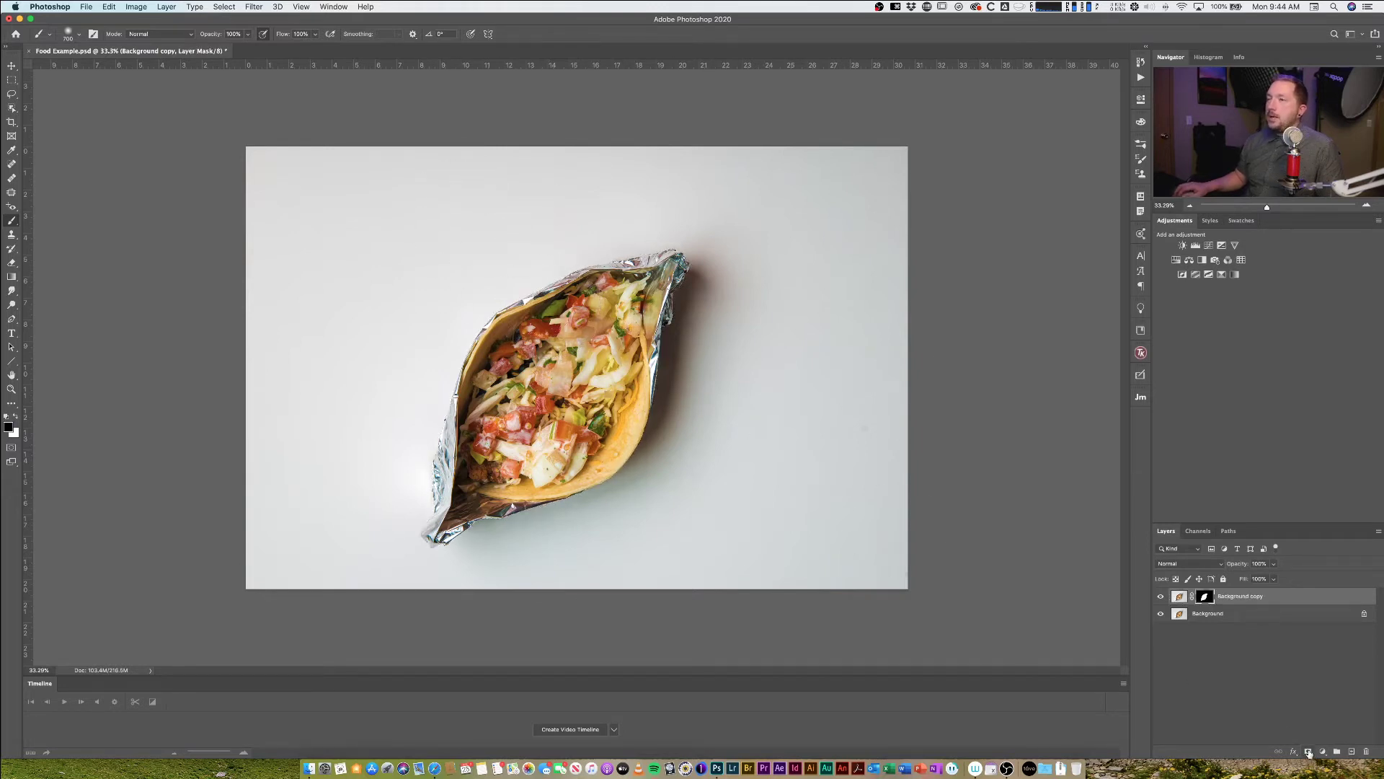
{"action": "left_click", "coordinate": [1162, 612]}
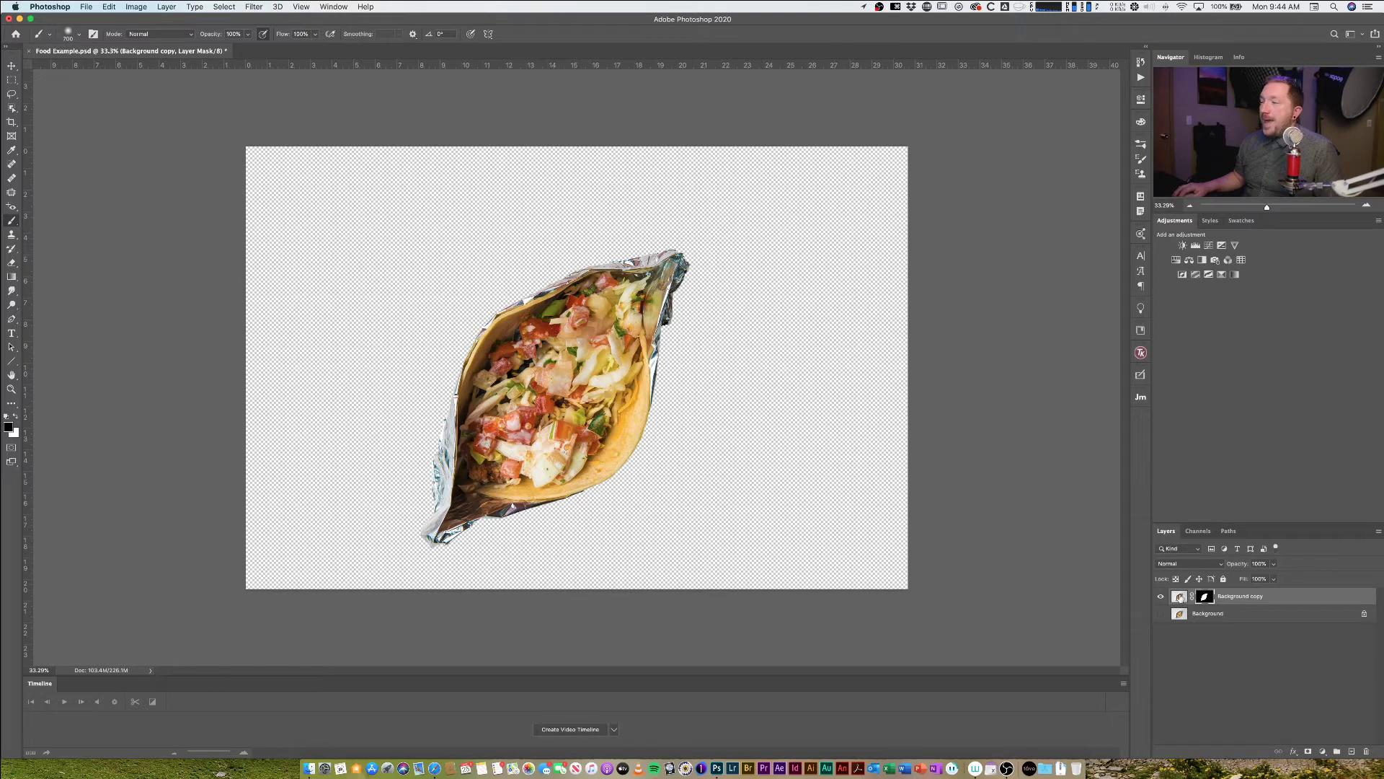
{"action": "left_click", "coordinate": [1162, 614]}
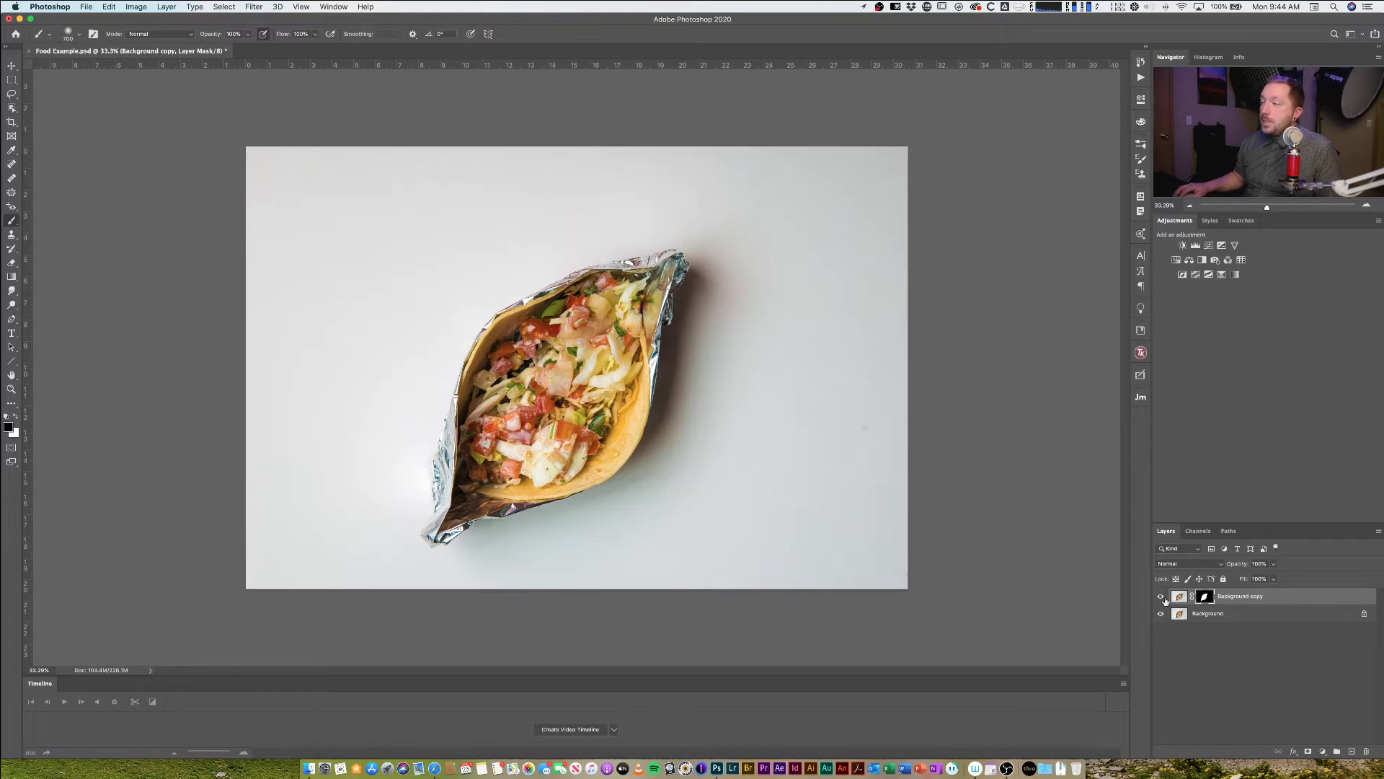
{"action": "left_click", "coordinate": [1205, 598], "text": "super"}
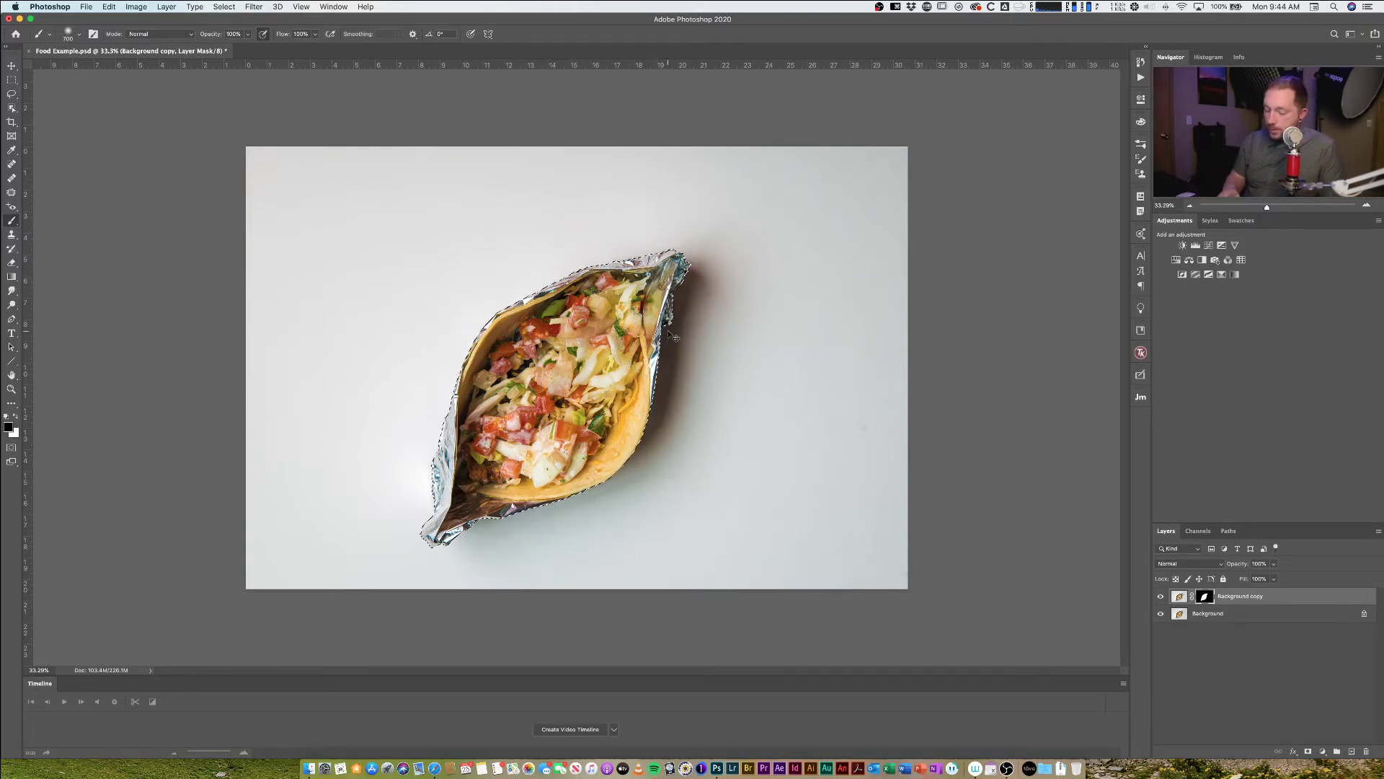
{"action": "key", "text": "shift+super+i"}
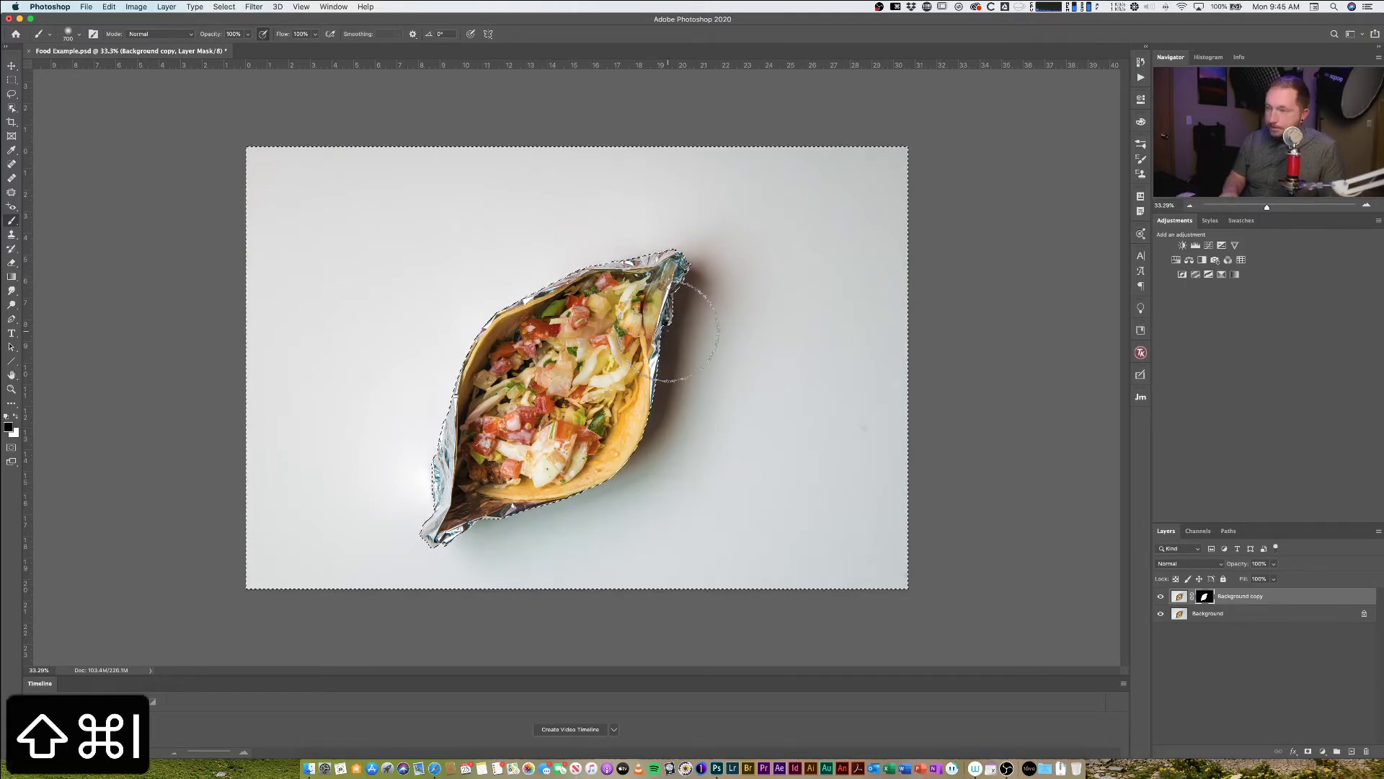
Copy the selected surroundings from Background onto a new Layer 1 with Cmd+J
{"action": "left_click", "coordinate": [215, 9]}
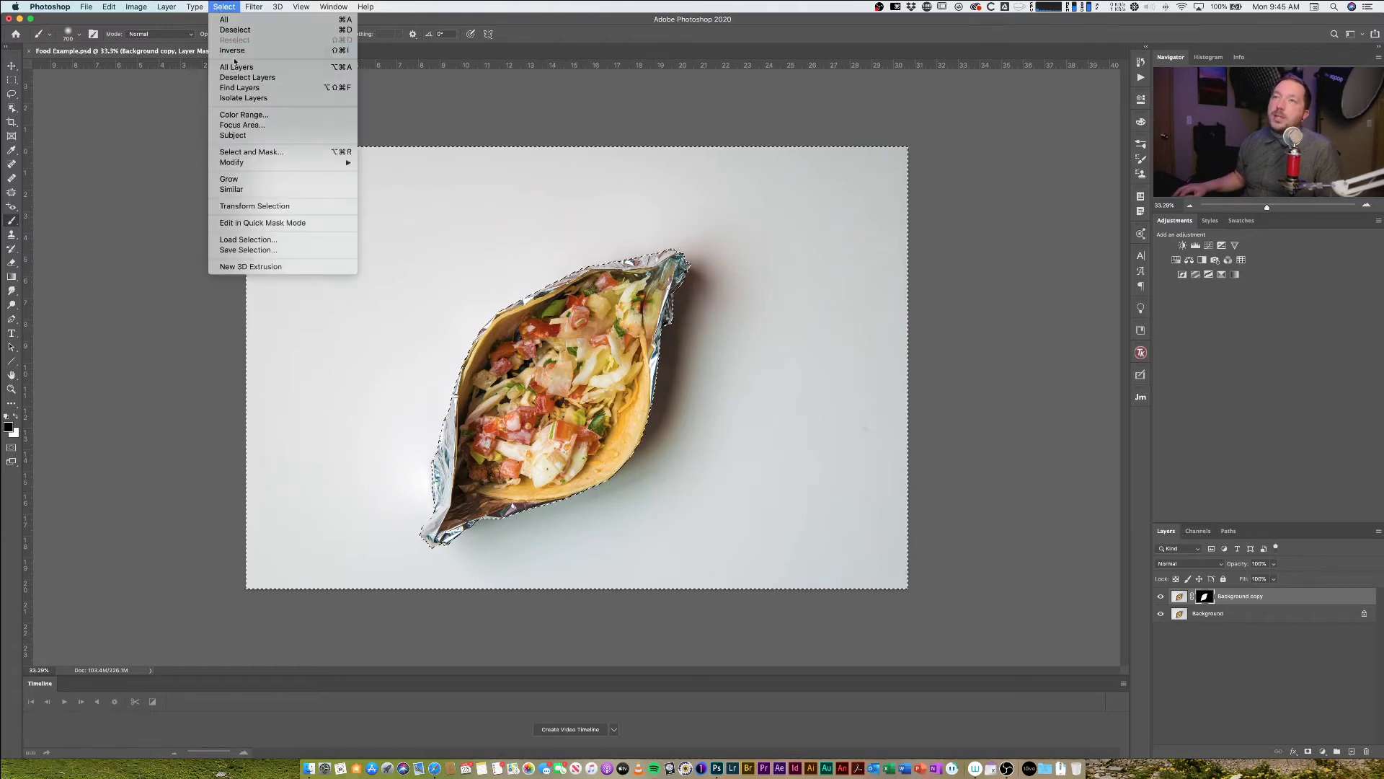
{"action": "left_click", "coordinate": [1062, 291]}
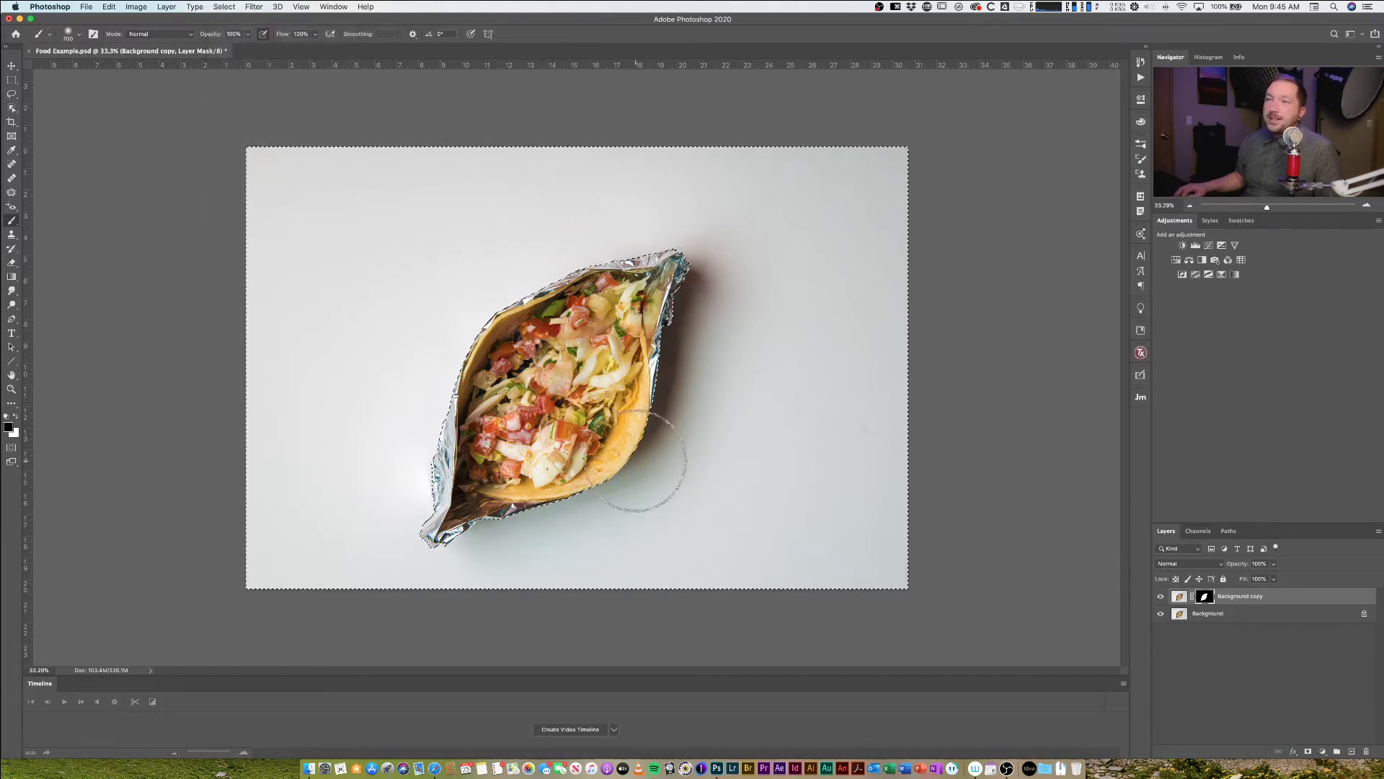
{"action": "left_click", "coordinate": [1208, 614]}
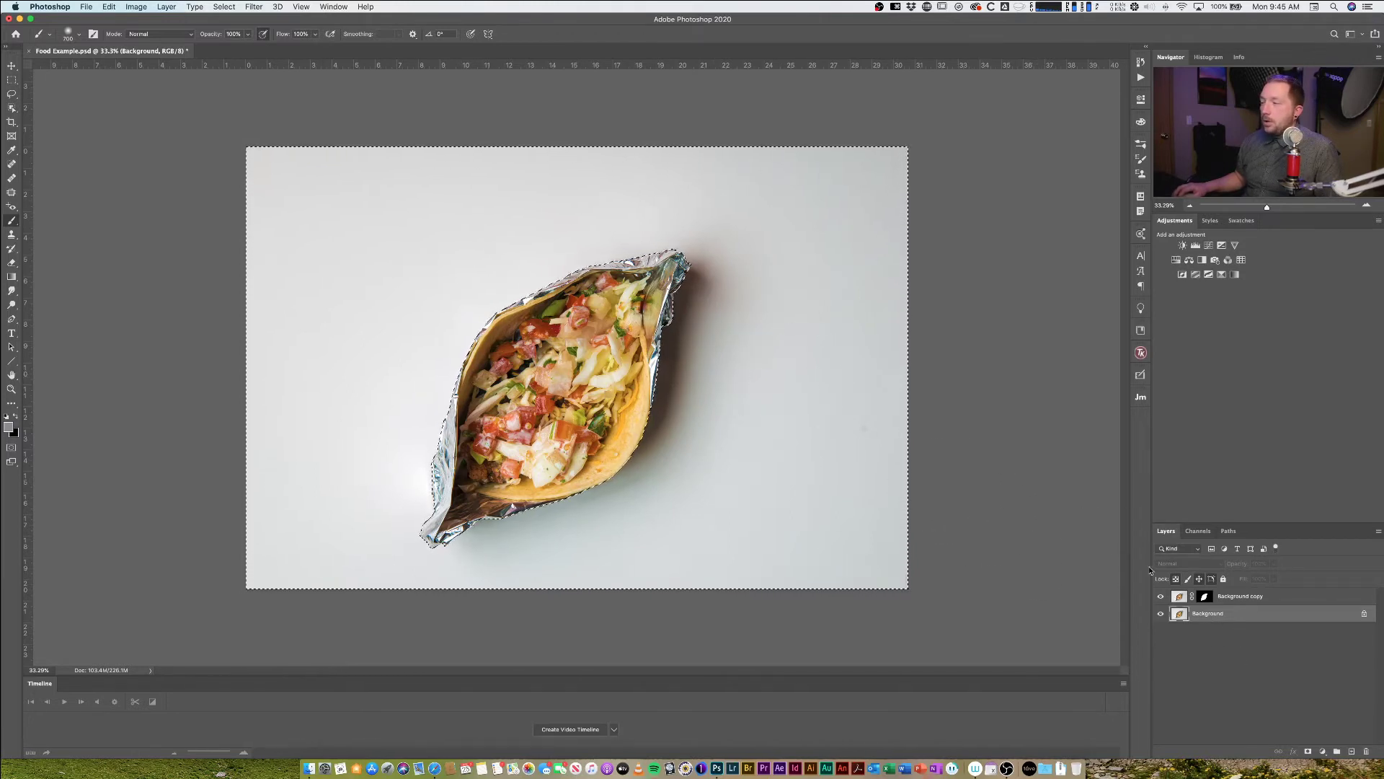
{"action": "key", "text": "super+j"}
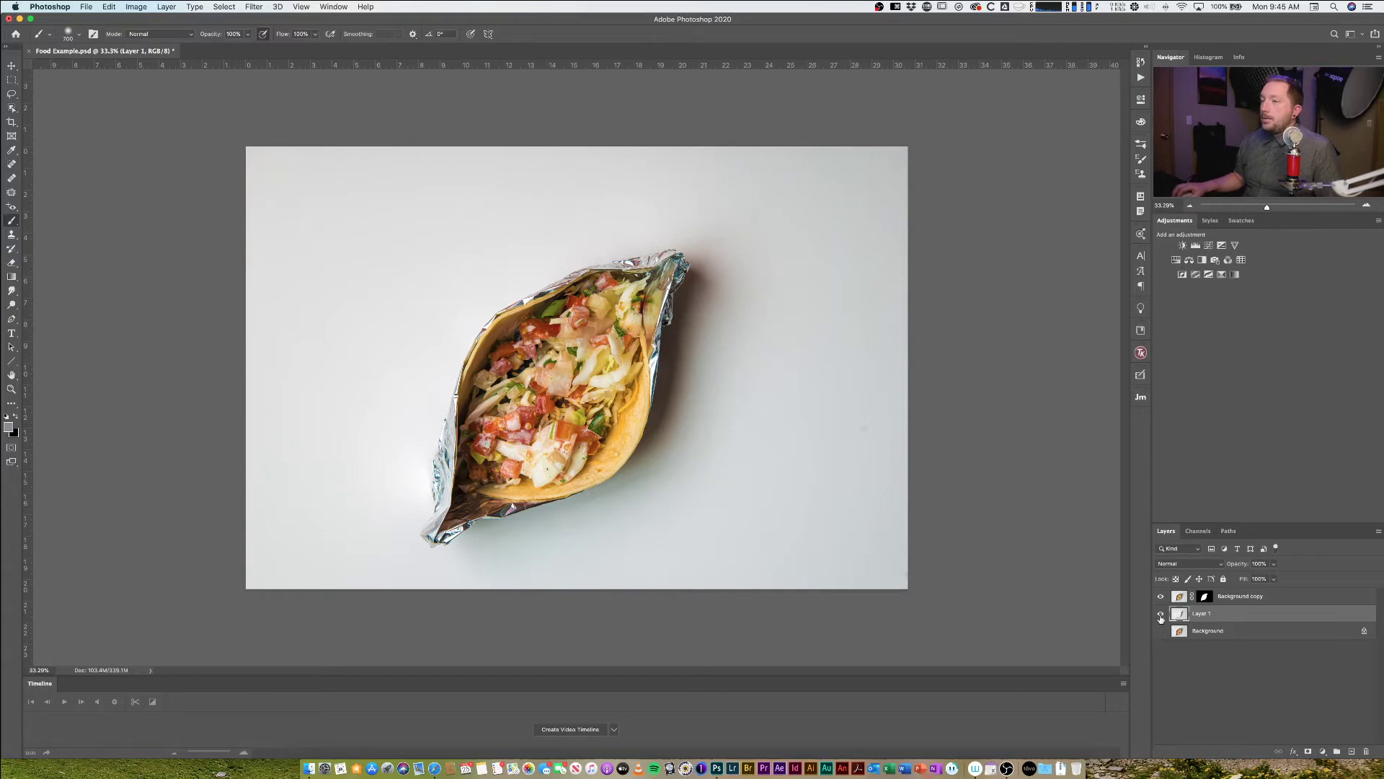
Toggle Layer 1 and taco visibility to check the cut, then start a Solid Color fill above Background
{"action": "left_click", "coordinate": [1161, 614]}
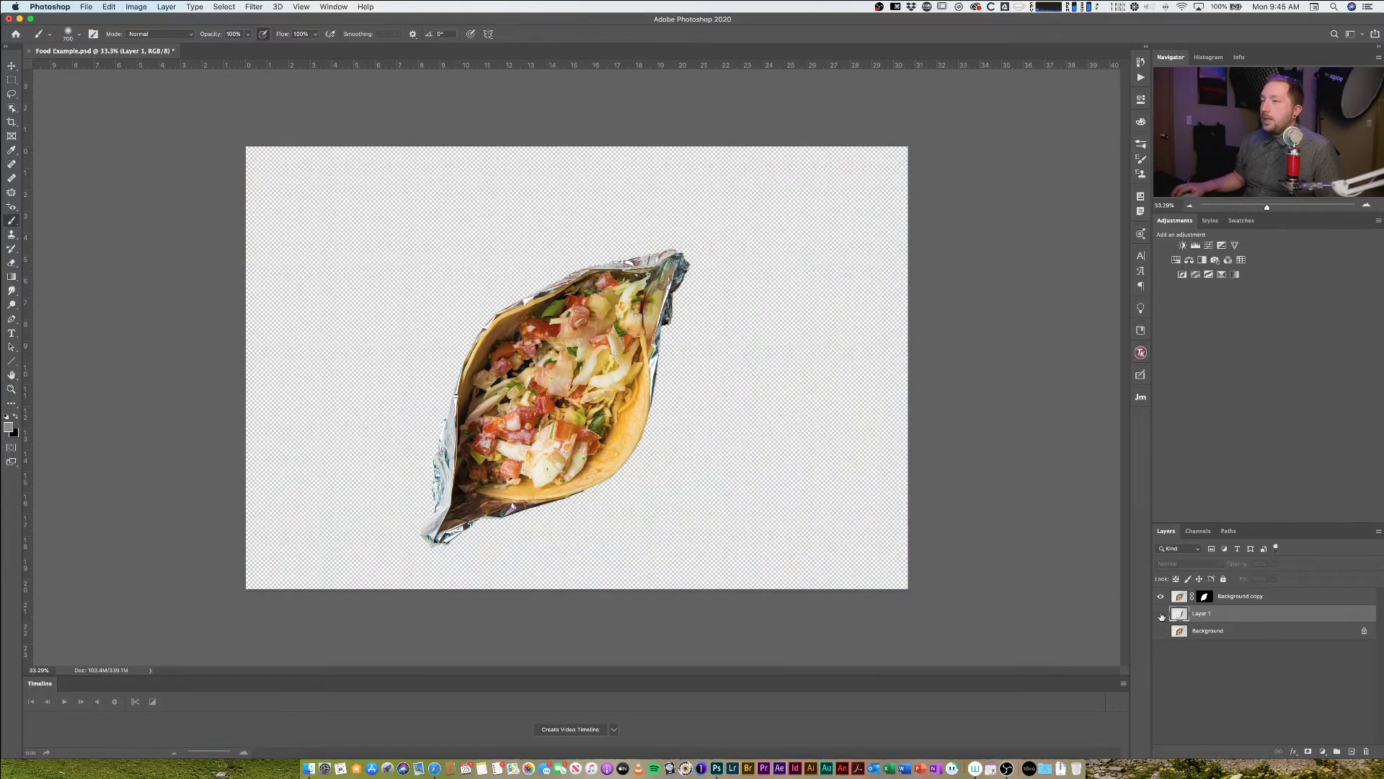
{"action": "left_click", "coordinate": [1160, 614]}
{"action": "left_click", "coordinate": [1161, 597]}
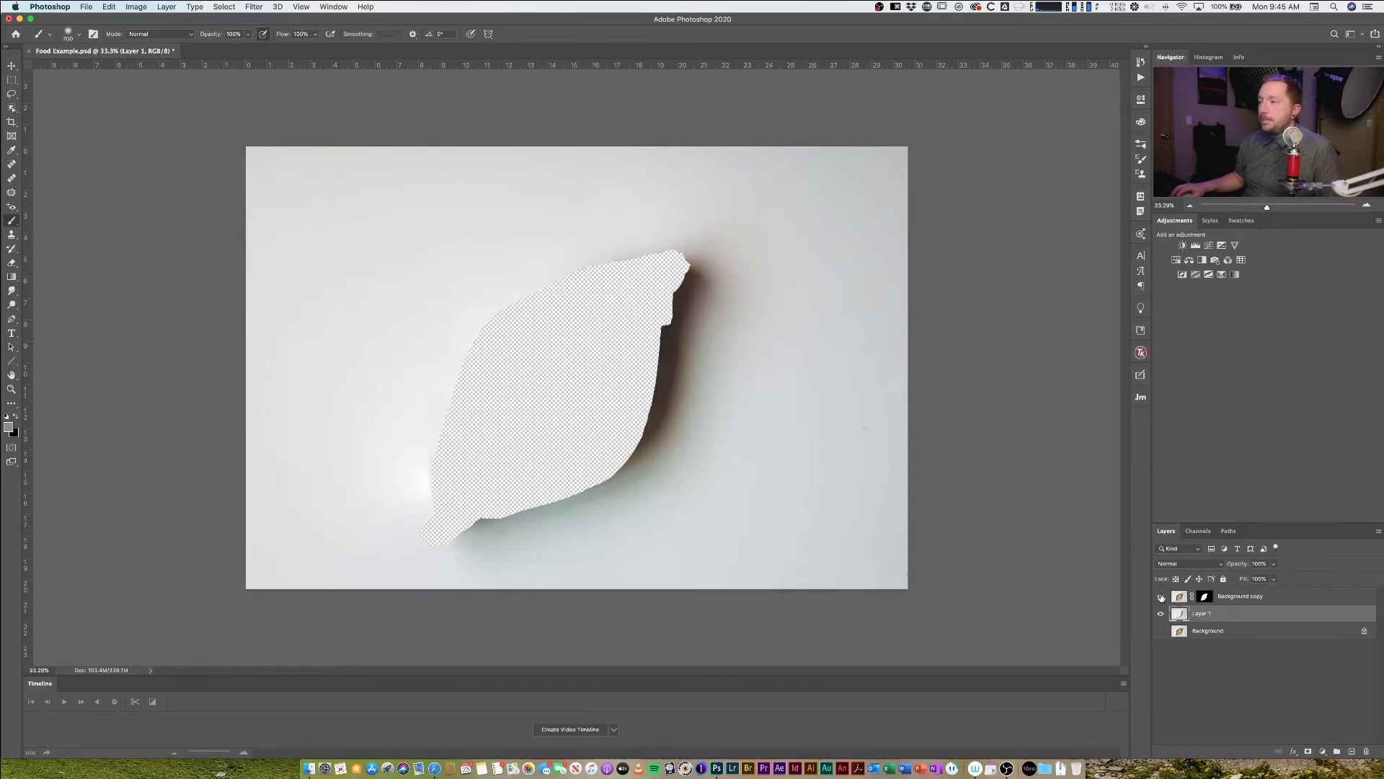
{"action": "left_click", "coordinate": [1161, 597]}
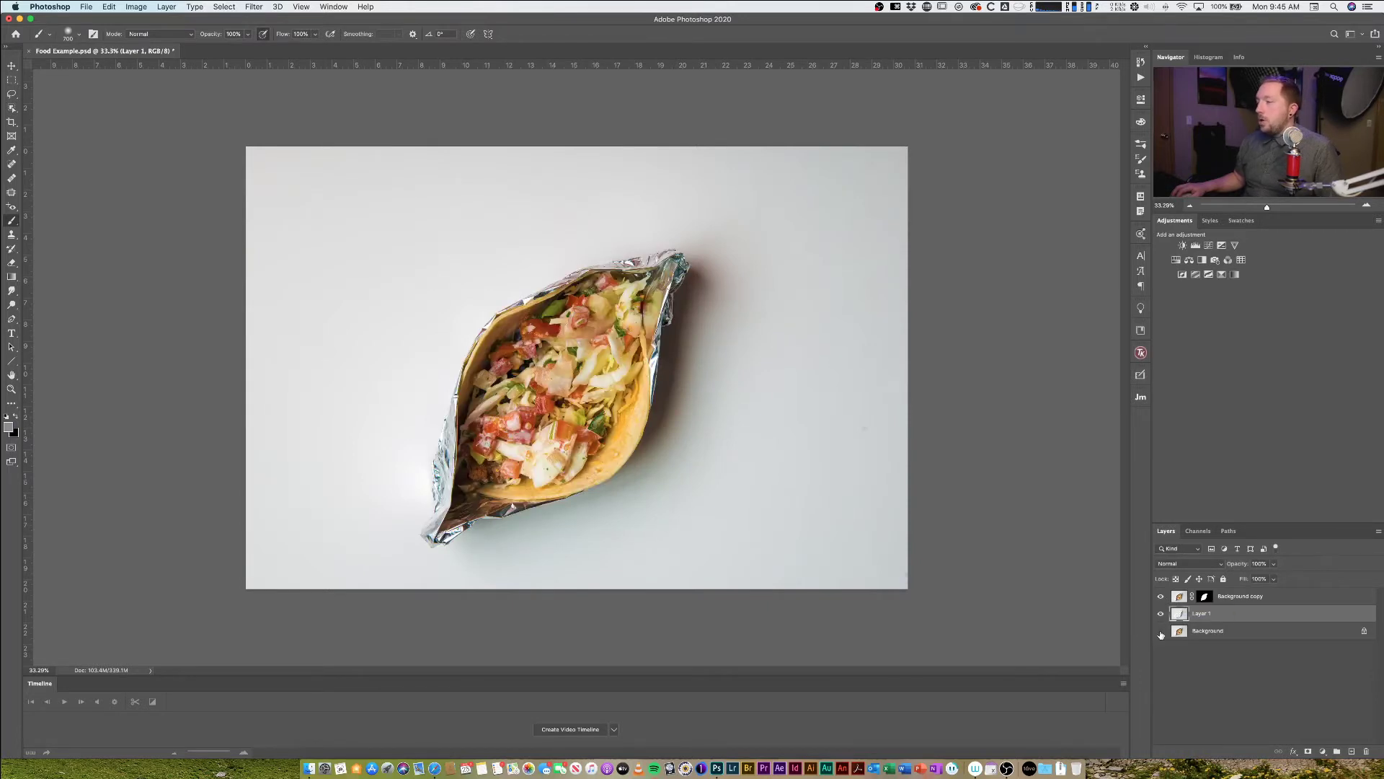
{"action": "left_click", "coordinate": [1201, 632]}
{"action": "left_click", "coordinate": [1324, 752]}
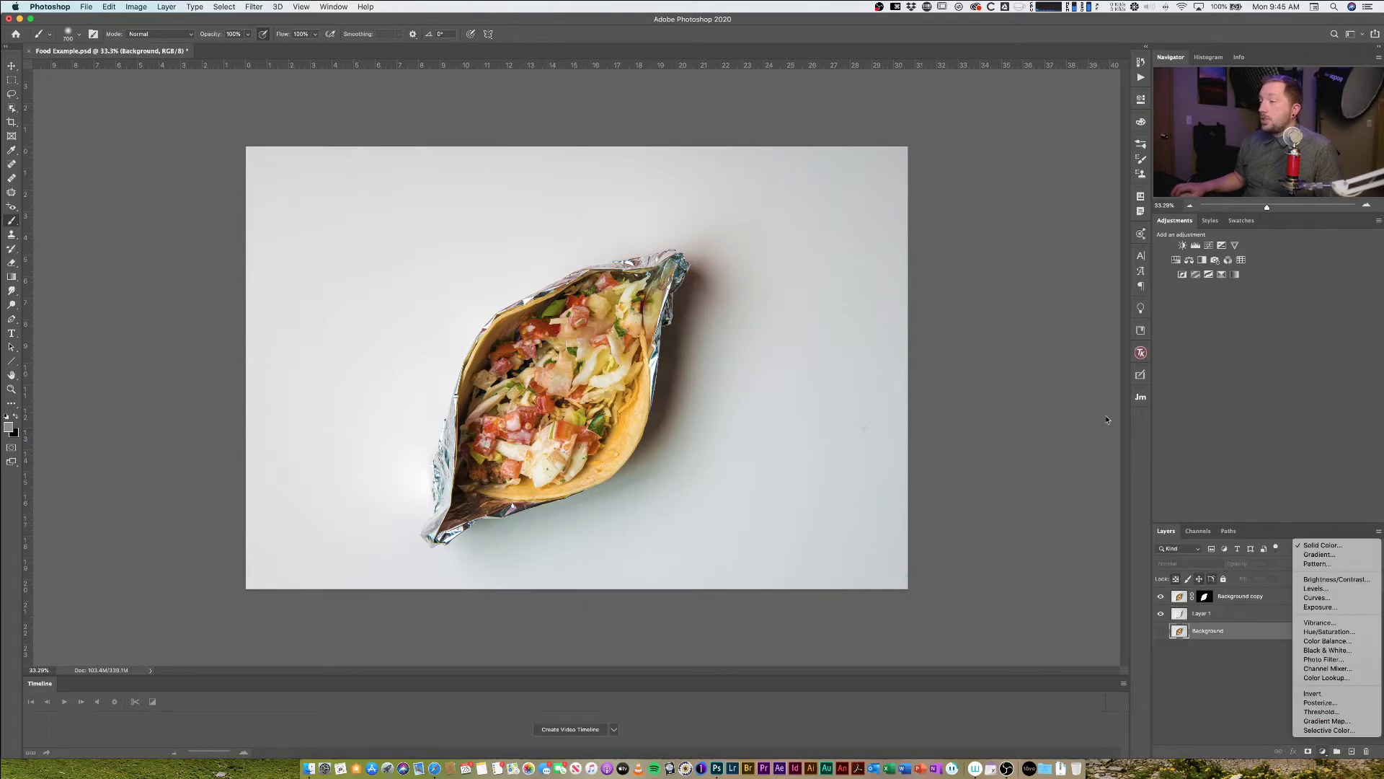
Set the new Color Fill 1 layer to an olive colour
{"action": "left_click", "coordinate": [803, 339]}
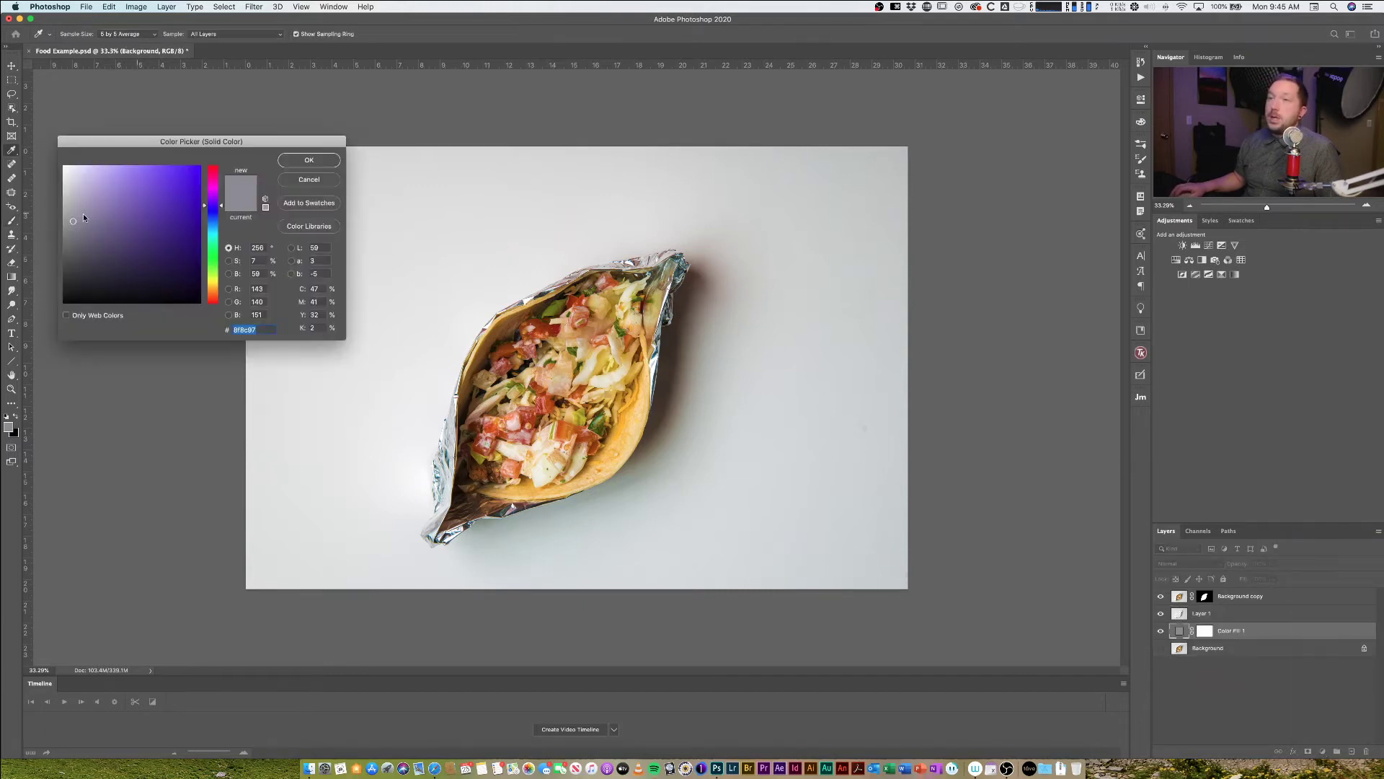
{"action": "left_click_drag", "start_coordinate": [83, 213], "coordinate": [216, 281]}
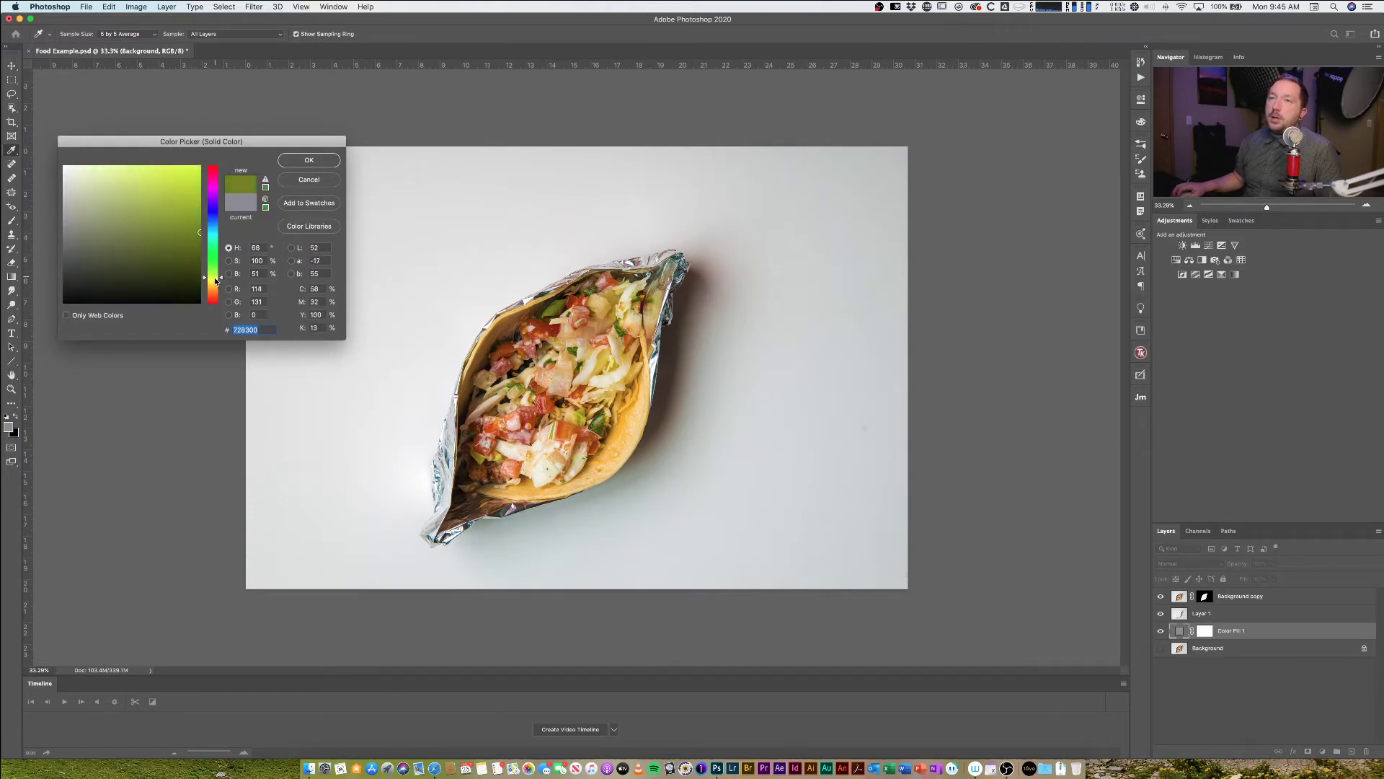
{"action": "left_click", "coordinate": [320, 166]}
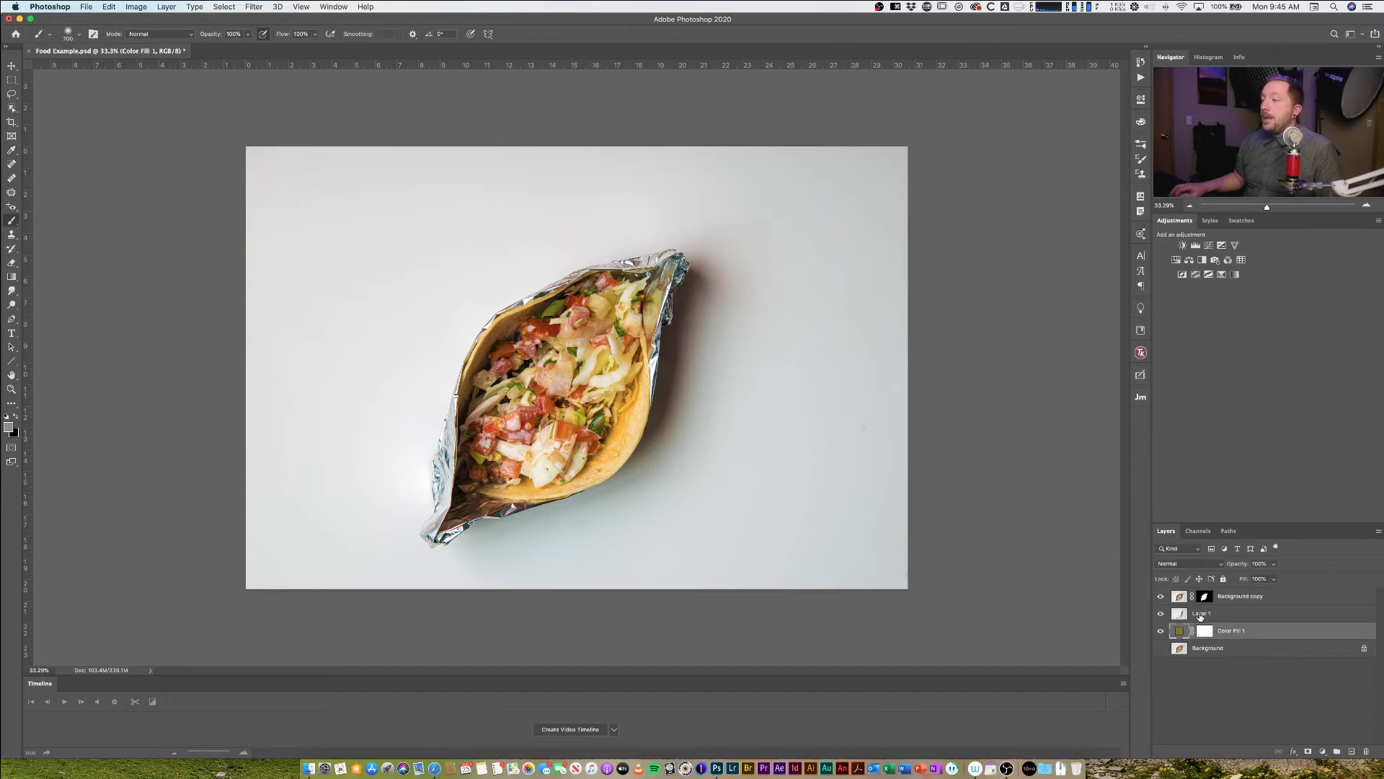
Set Layer 1's blend mode to Multiply
{"action": "left_click", "coordinate": [1201, 615]}
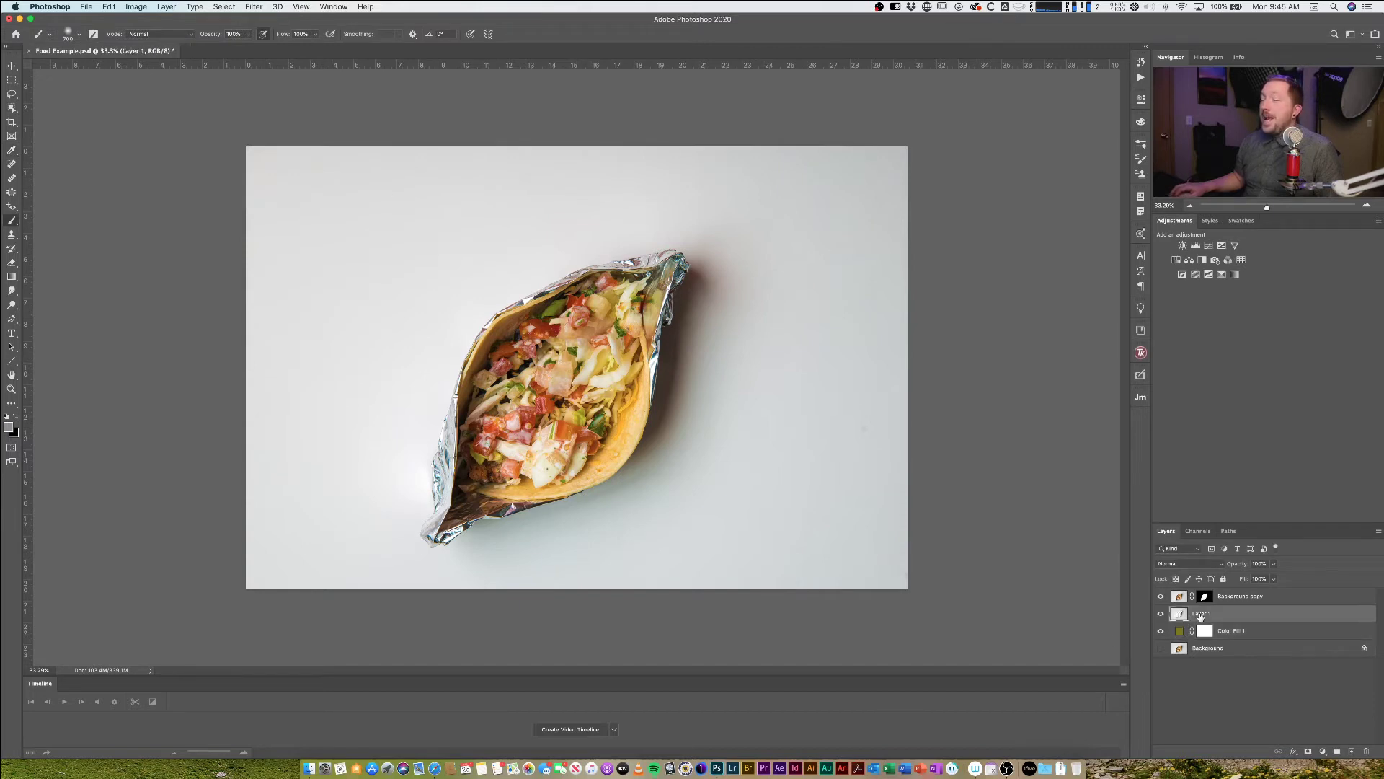
{"action": "left_click", "coordinate": [1162, 597]}
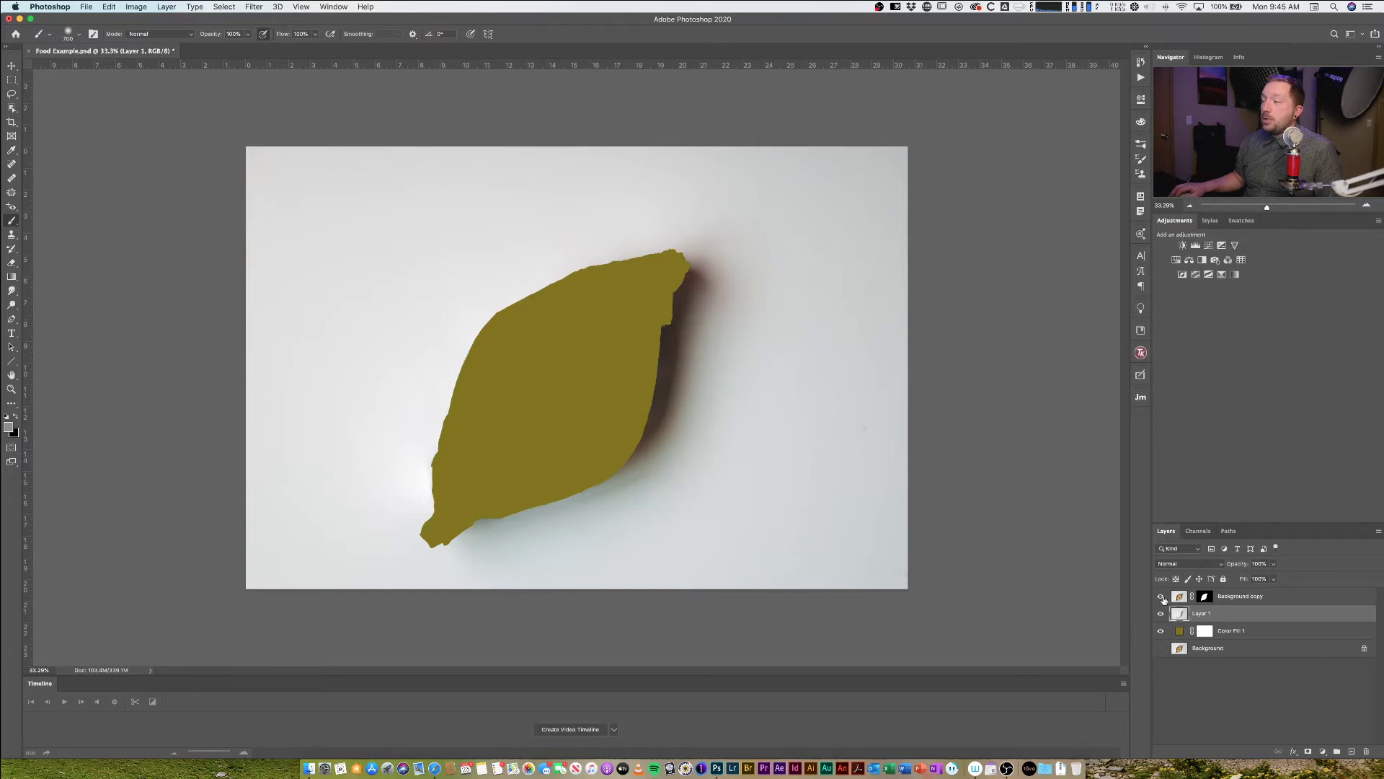
{"action": "left_click", "coordinate": [1161, 597]}
{"action": "left_click", "coordinate": [1200, 563]}
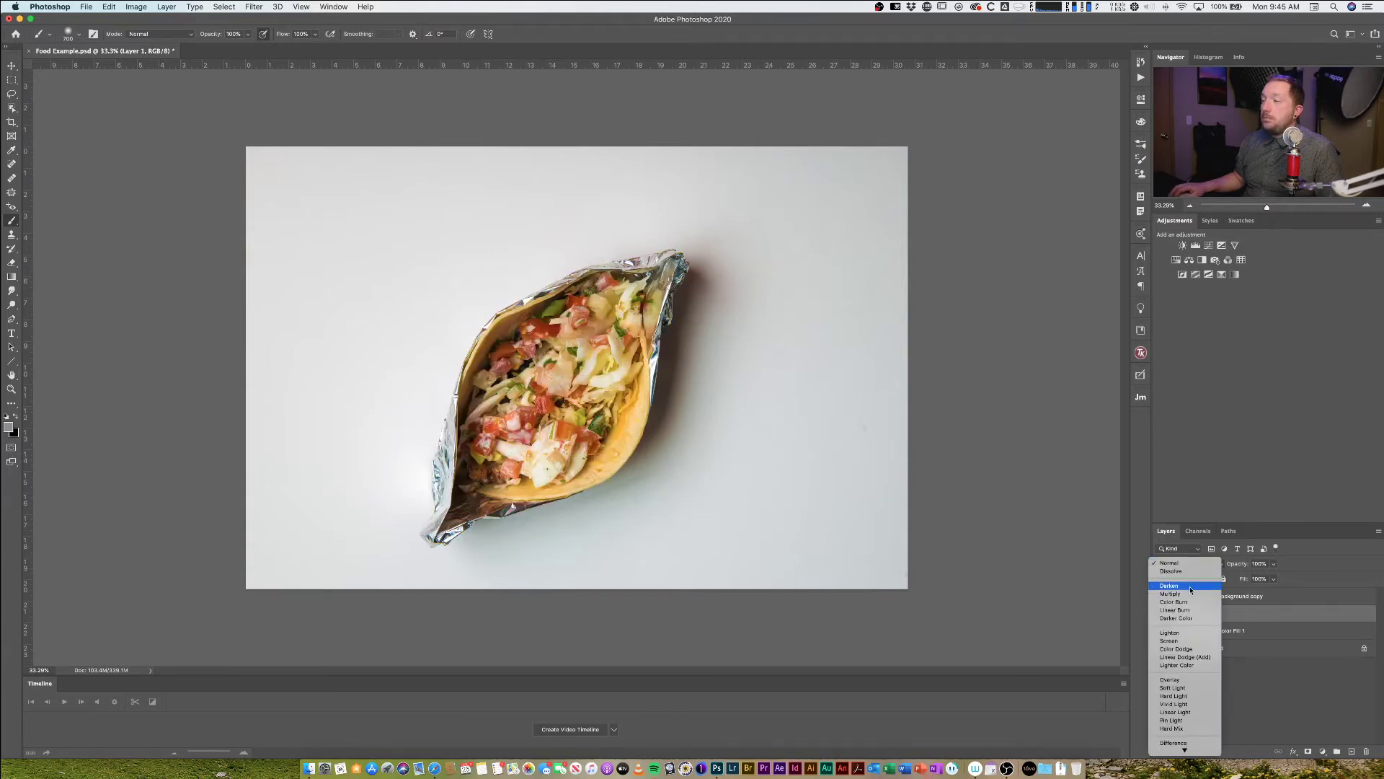
{"action": "left_click", "coordinate": [1190, 594]}
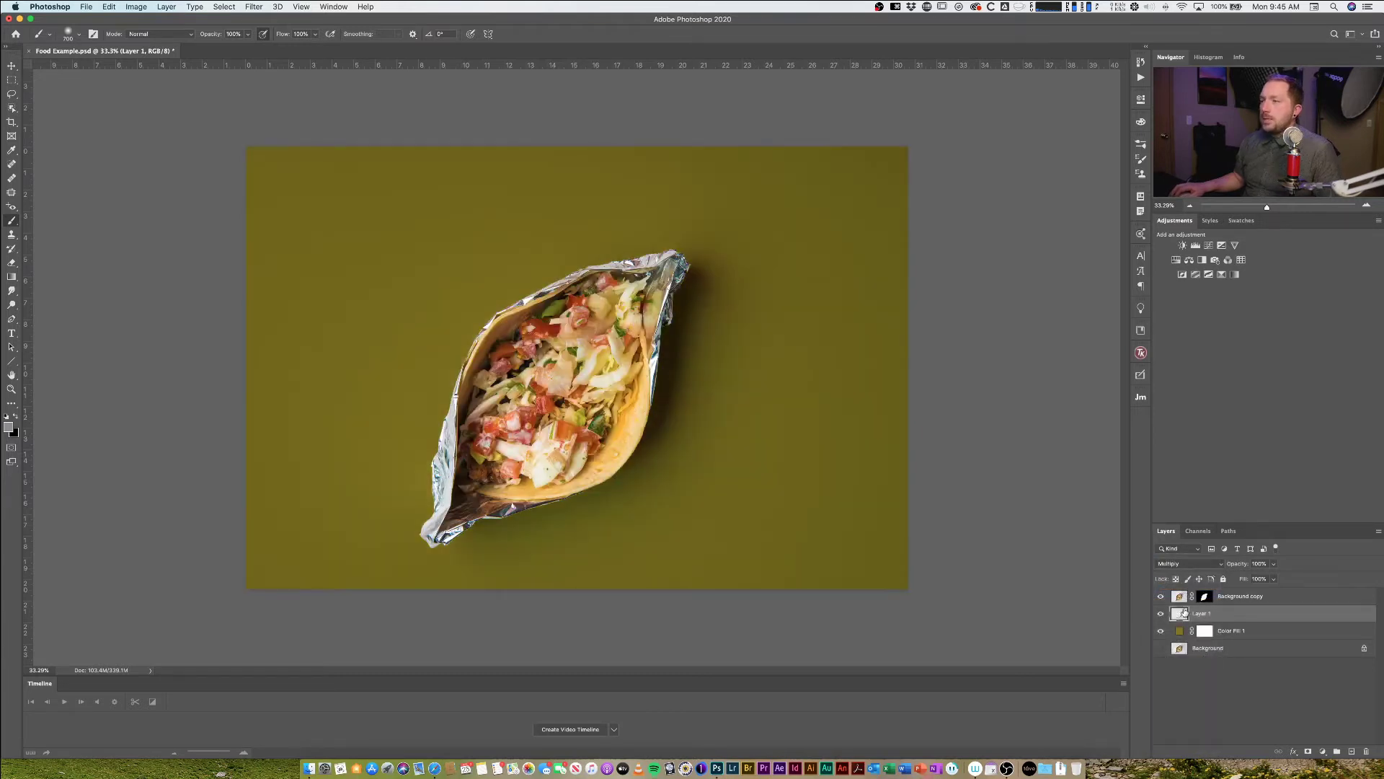
Zoom in to inspect the shadow, then hide and delete the olive Color Fill 1 layer
{"action": "left_click", "coordinate": [1365, 207]}
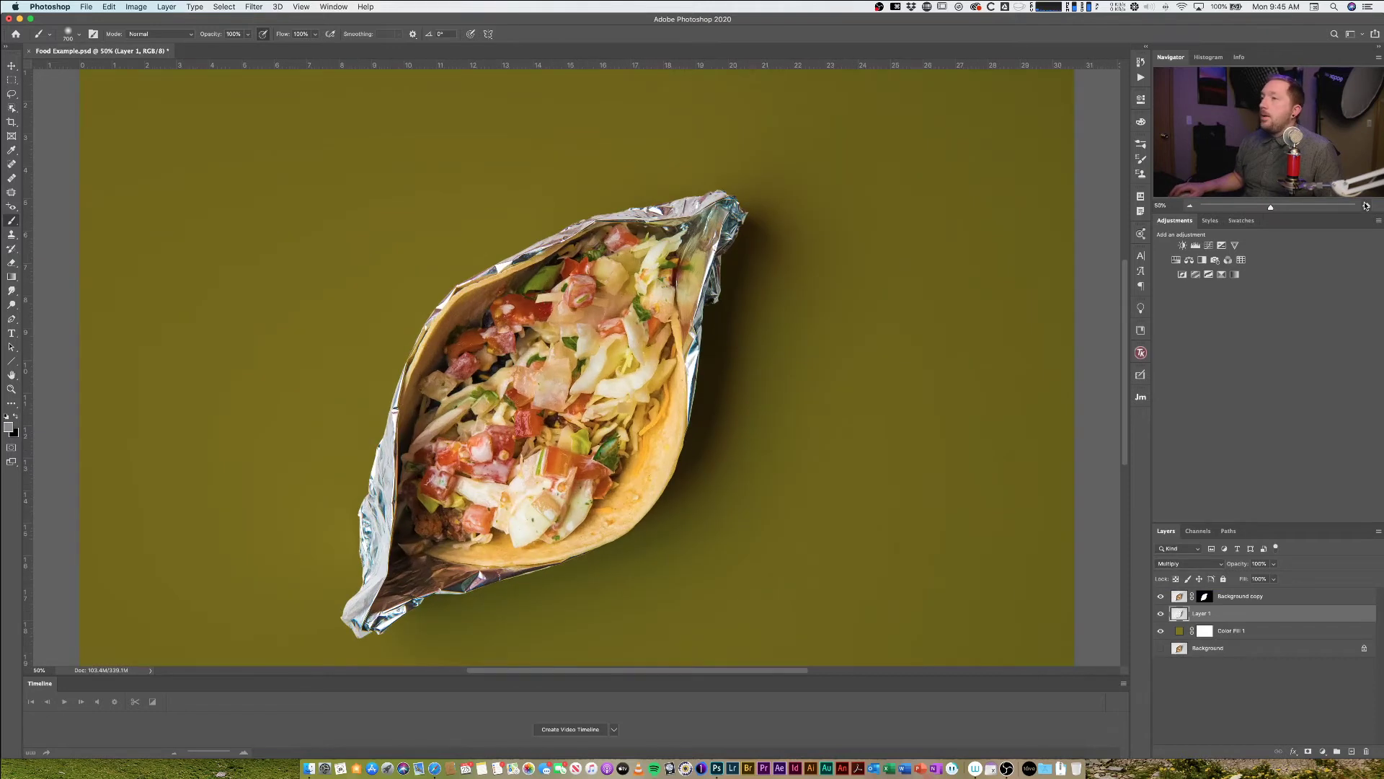
{"action": "left_click", "coordinate": [1364, 207]}
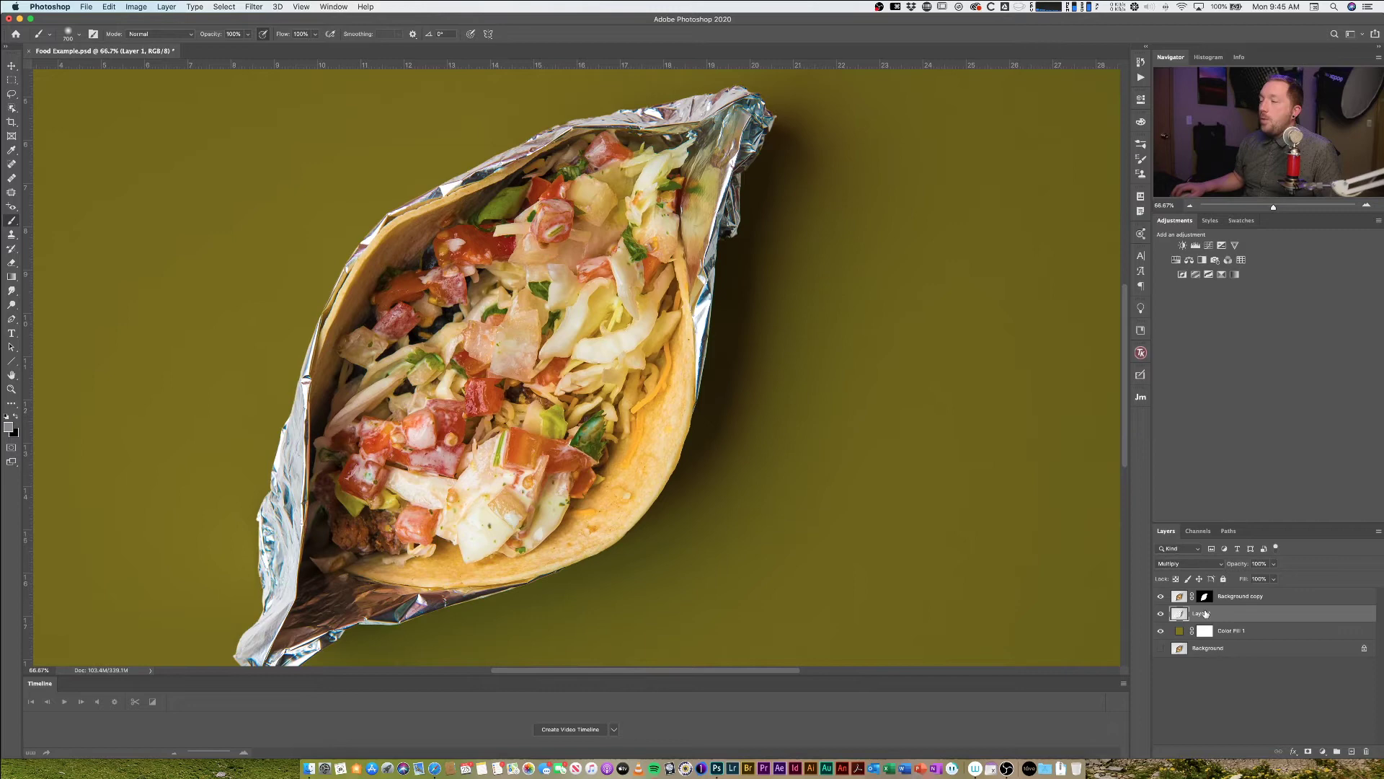
{"action": "left_click", "coordinate": [1190, 207]}
{"action": "left_click", "coordinate": [1190, 207]}
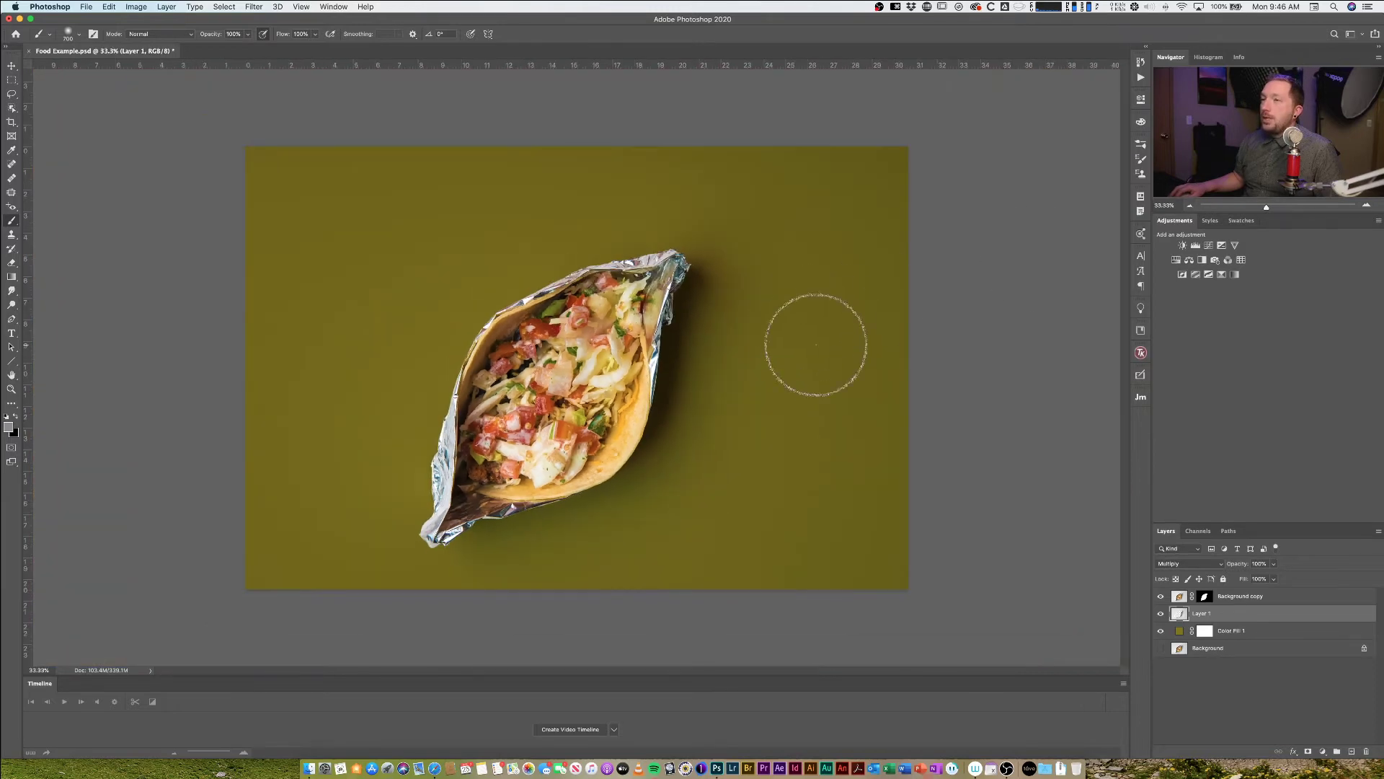
{"action": "left_click", "coordinate": [1161, 632]}
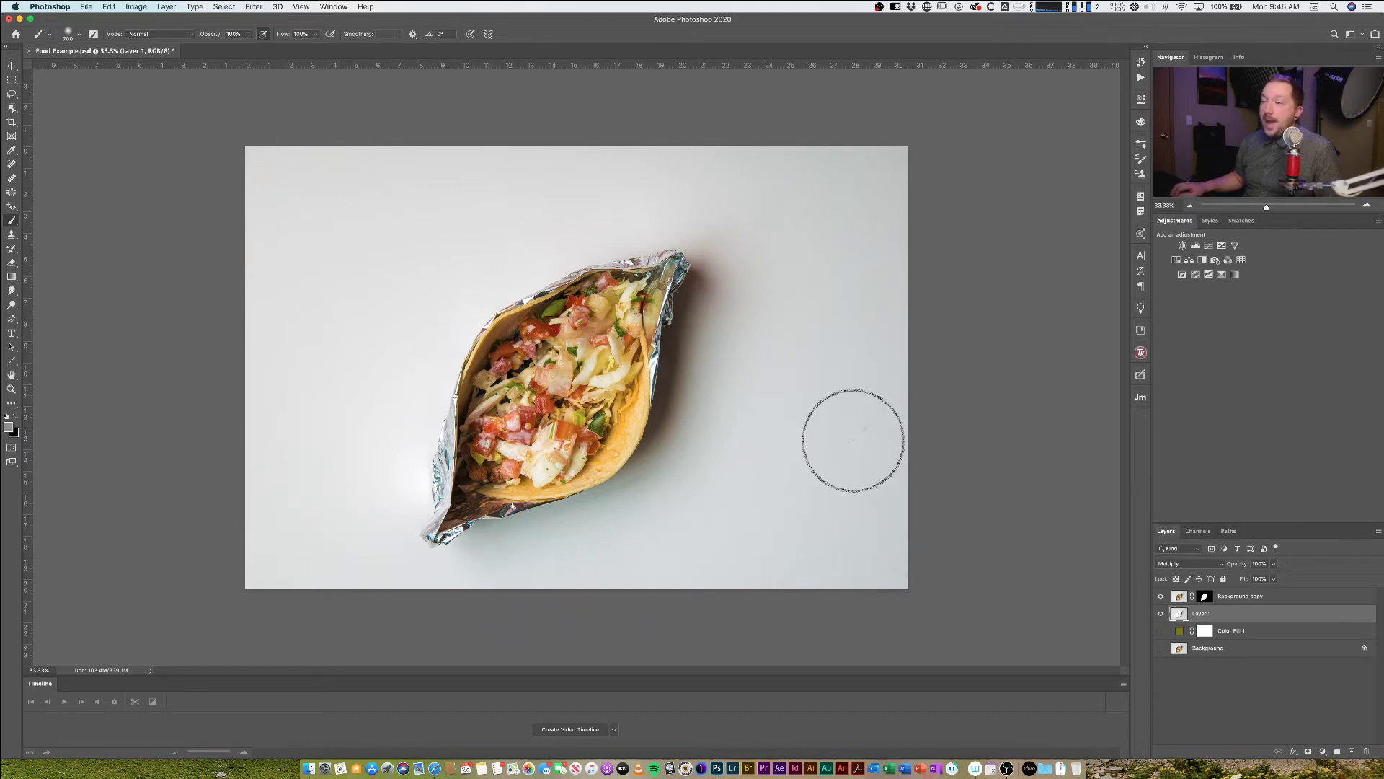
{"action": "left_click_drag", "start_coordinate": [1244, 631], "coordinate": [1365, 751]}
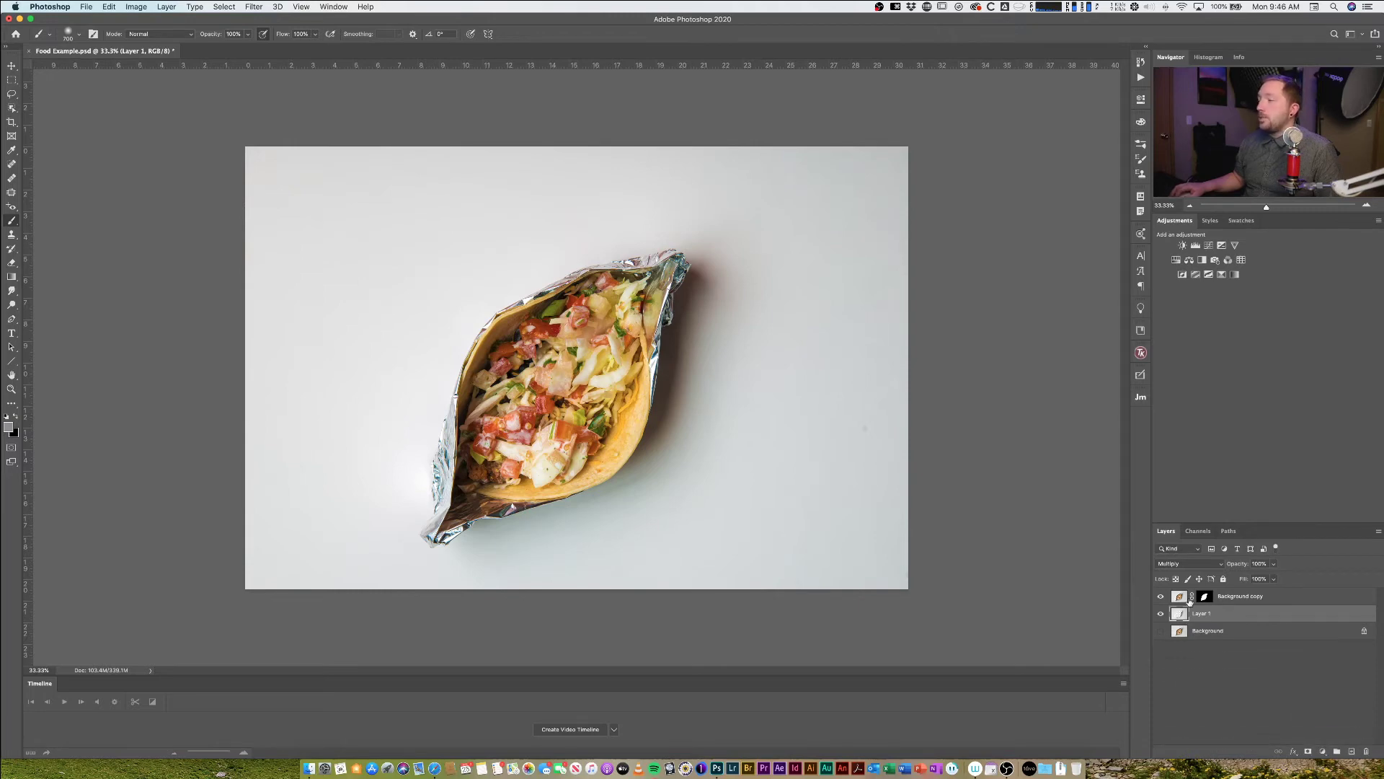
Add a white Solid Color fill layer and place it below Layer 1
{"action": "left_click", "coordinate": [1161, 596]}
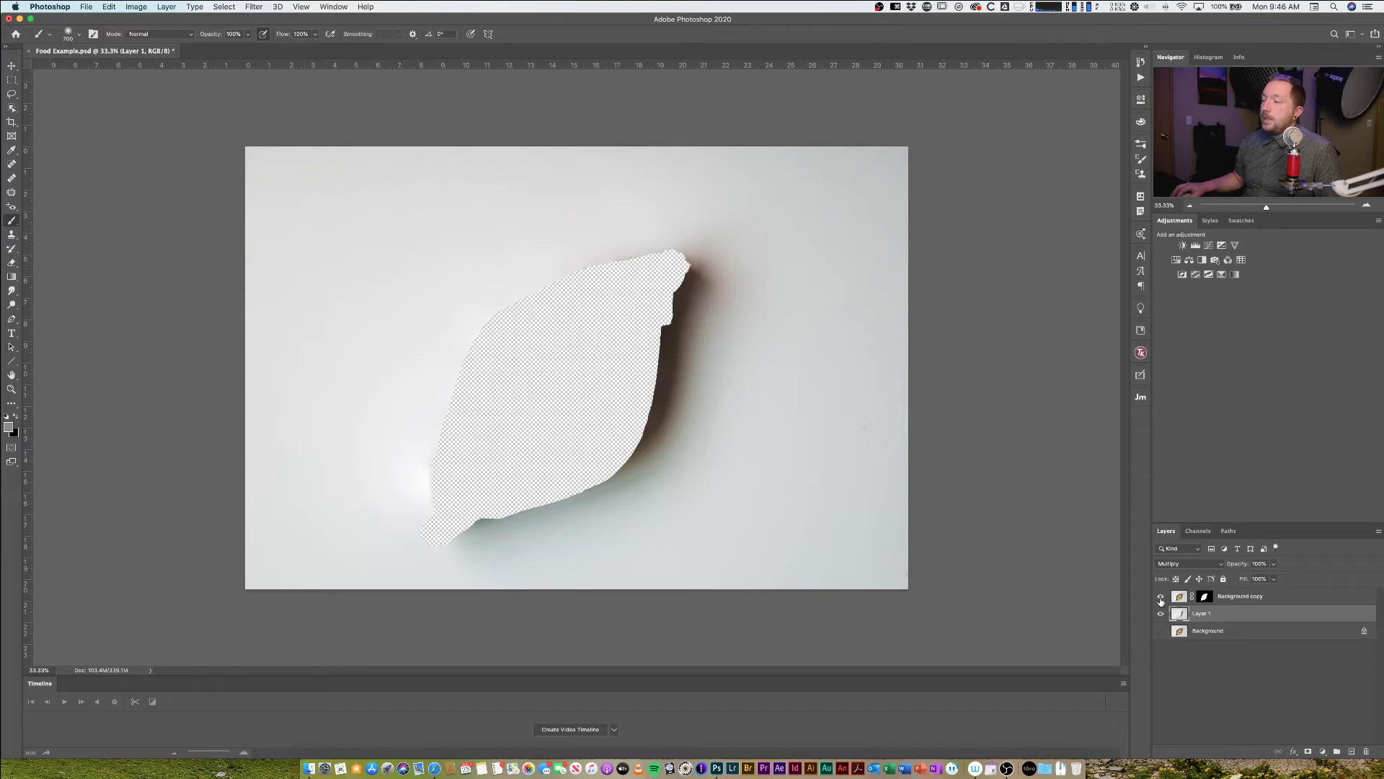
{"action": "left_click", "coordinate": [1161, 596]}
{"action": "left_click", "coordinate": [1160, 614]}
{"action": "left_click", "coordinate": [1161, 613]}
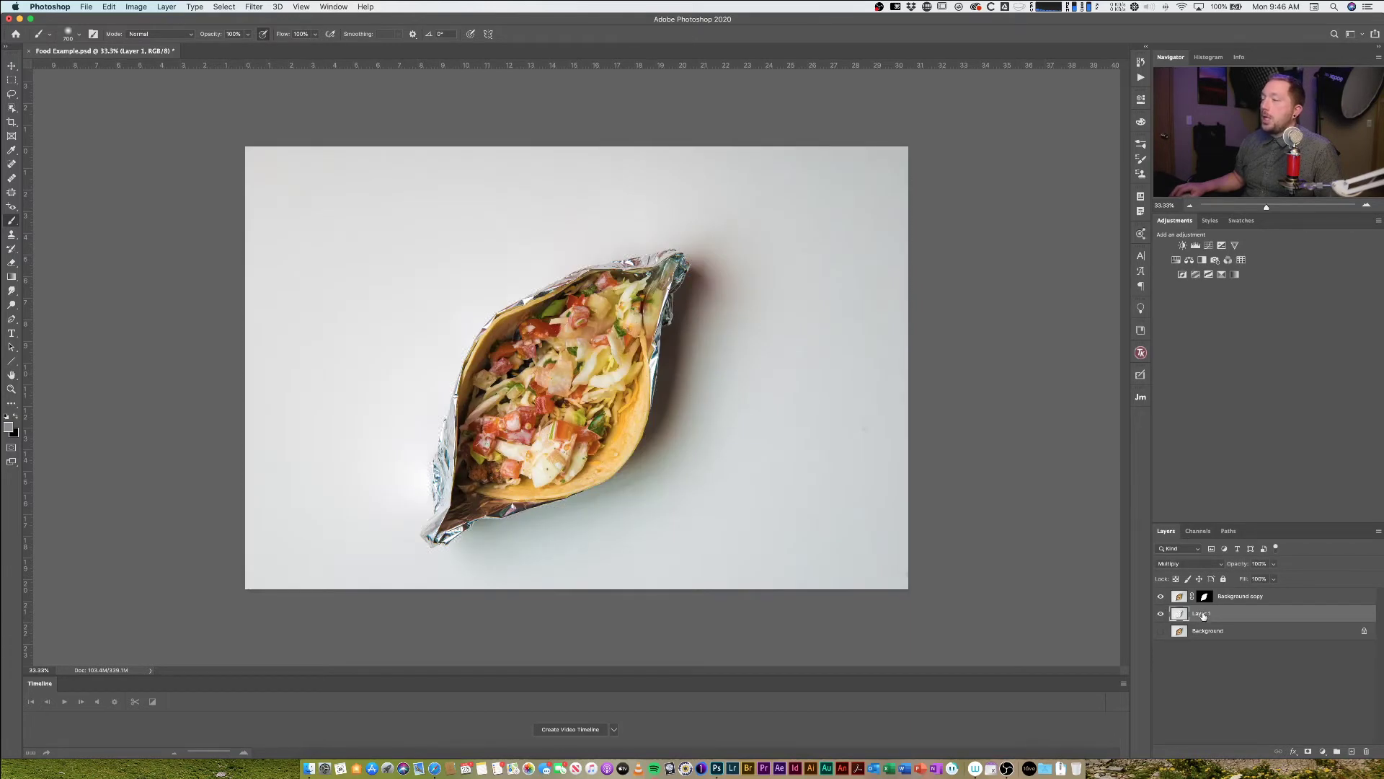
{"action": "left_click", "coordinate": [1323, 752]}
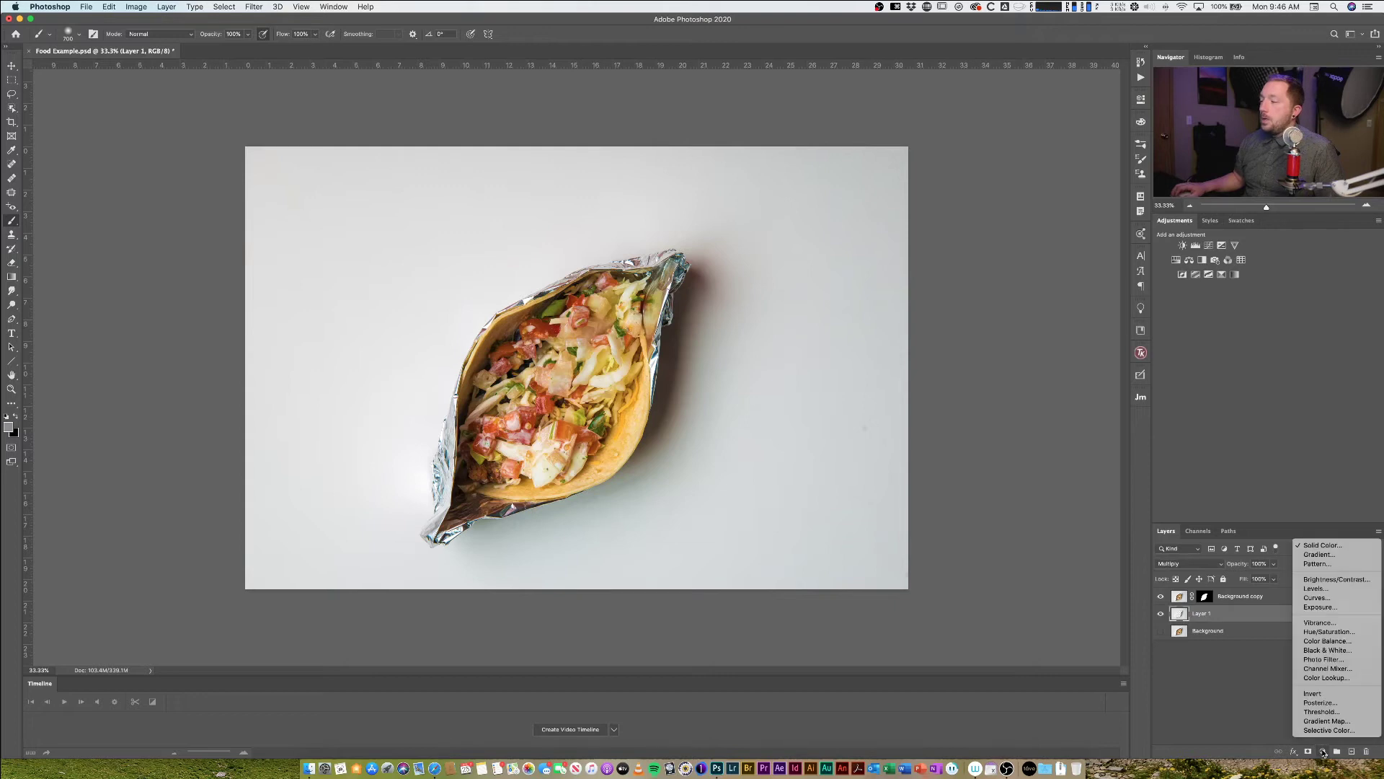
{"action": "left_click", "coordinate": [1323, 545]}
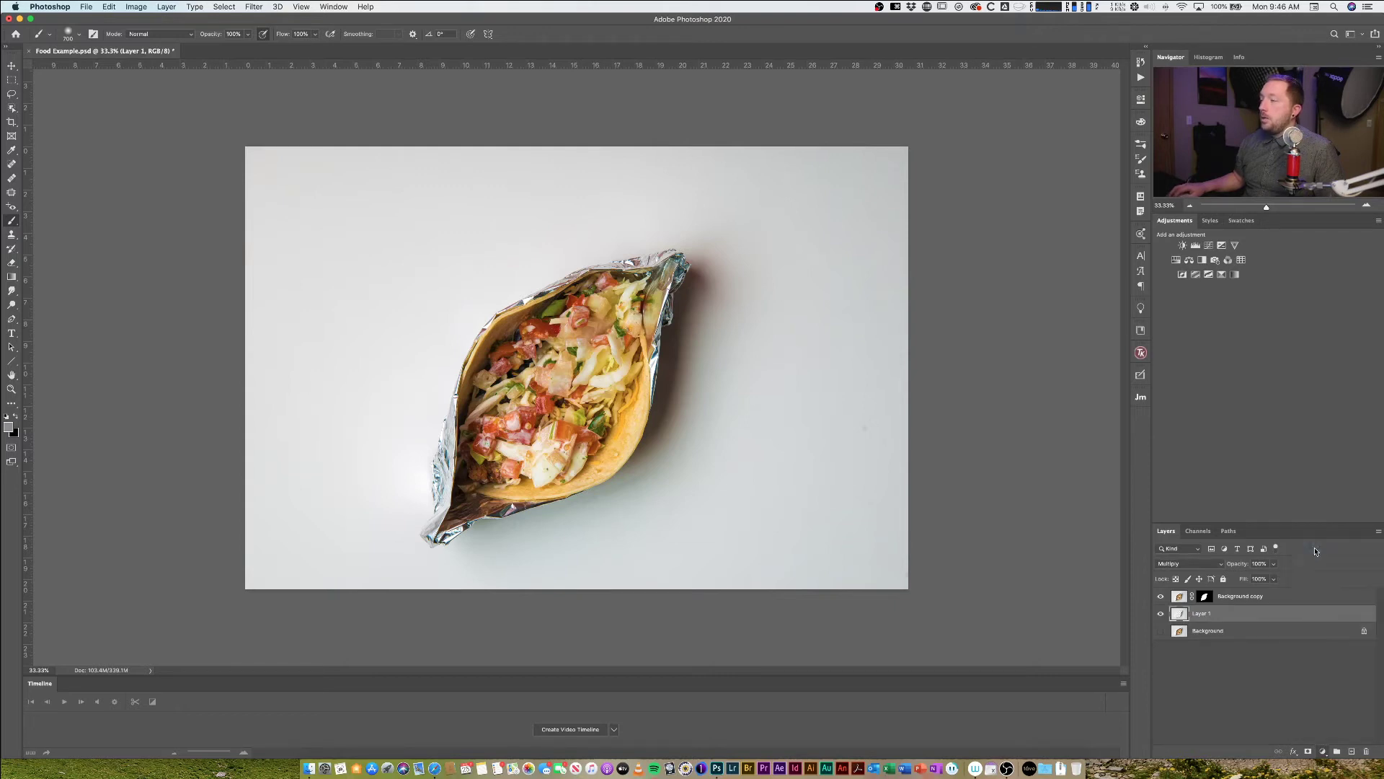
{"action": "left_click_drag", "start_coordinate": [72, 191], "coordinate": [32, 140]}
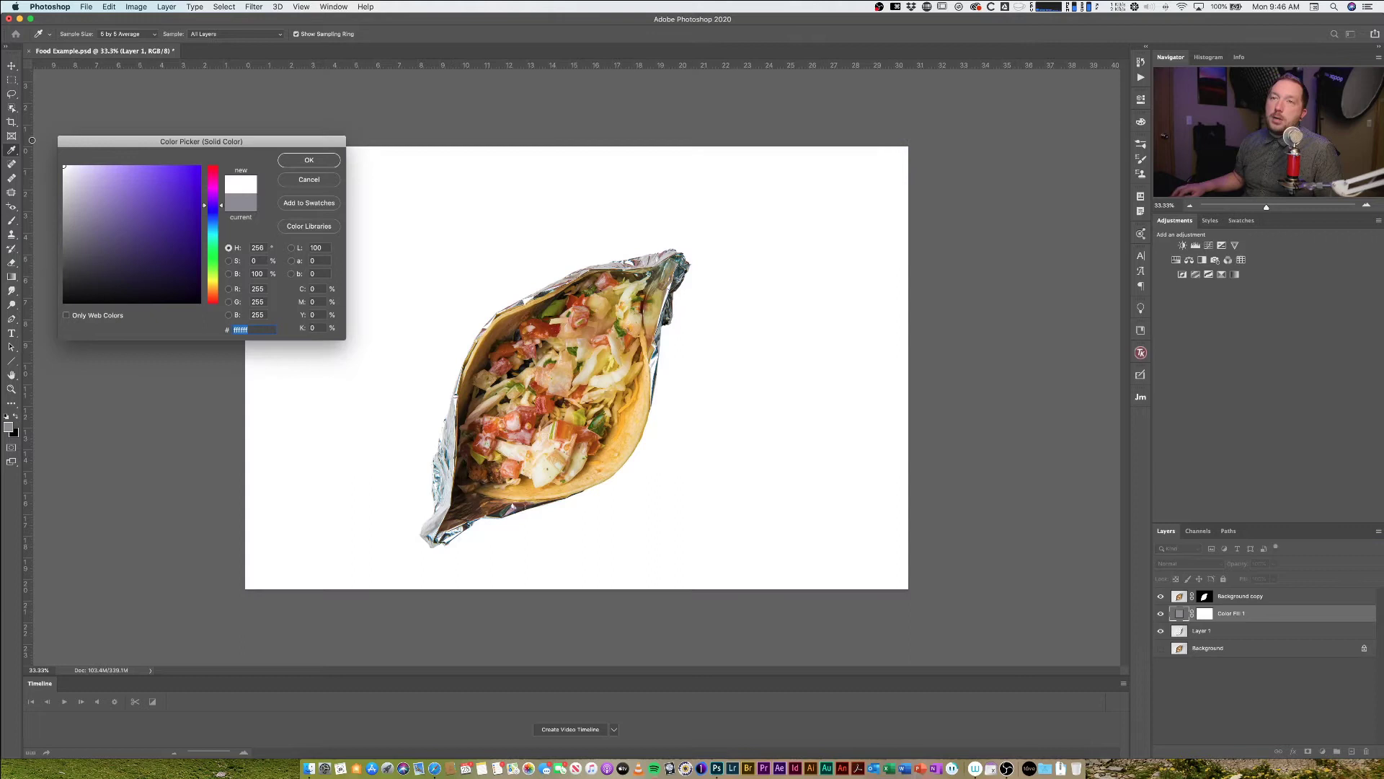
{"action": "left_click", "coordinate": [317, 161]}
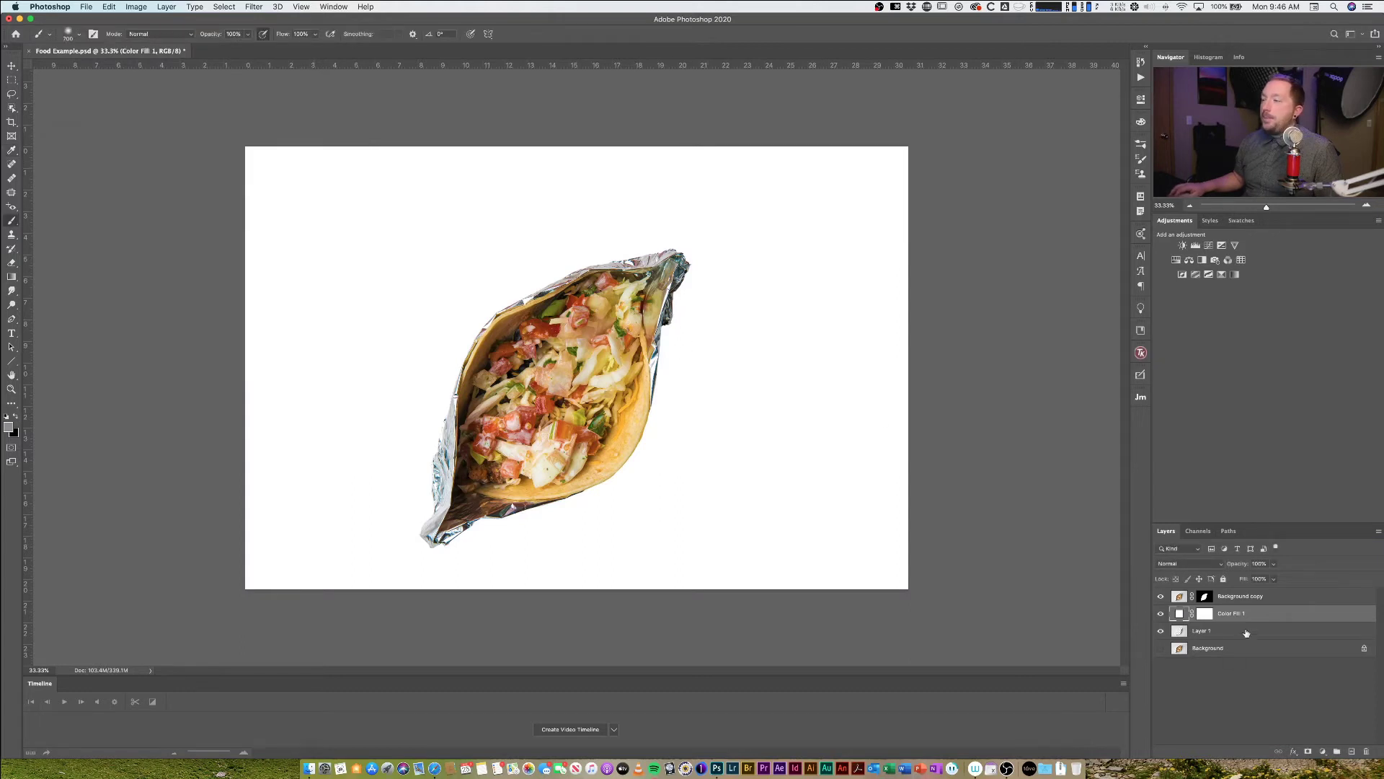
{"action": "left_click_drag", "start_coordinate": [1229, 614], "coordinate": [1233, 637]}
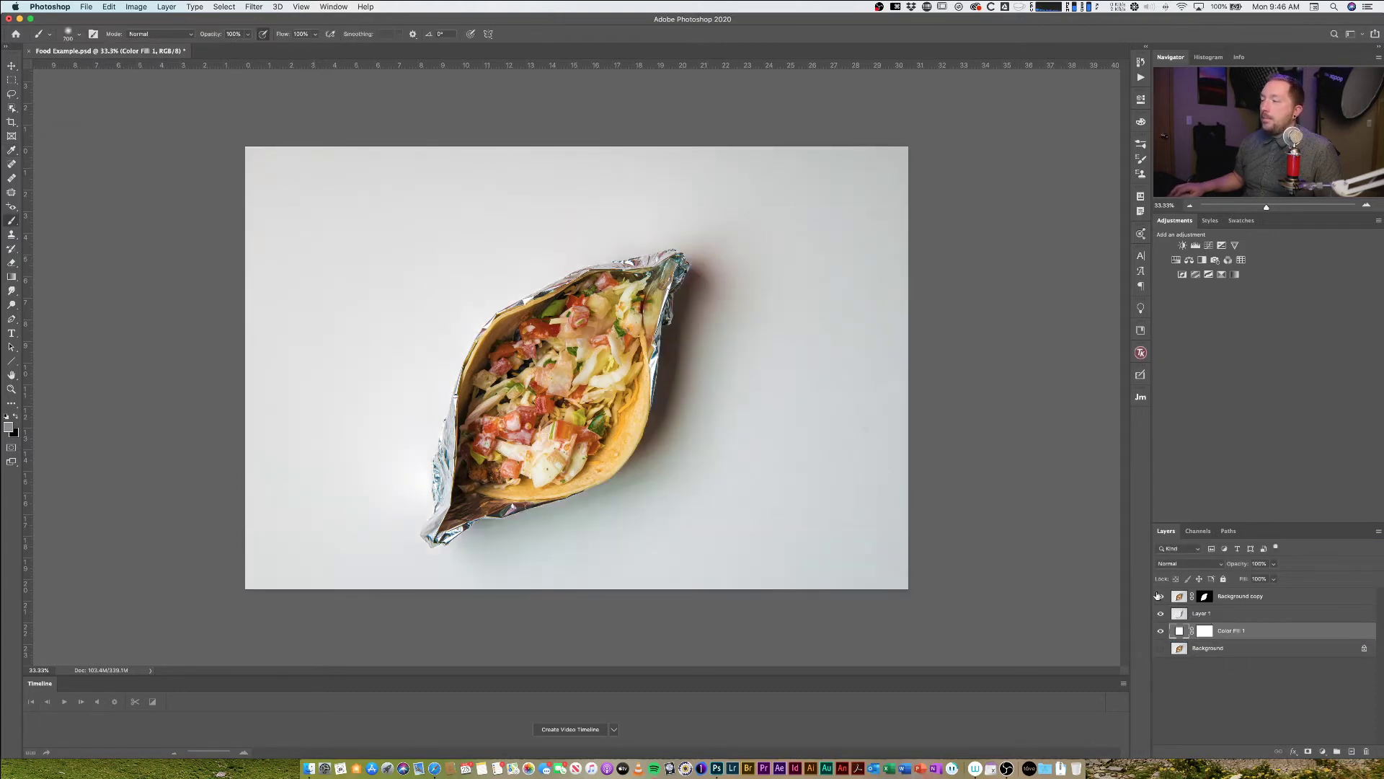
Merge the white Color Fill 1 layer into Layer 1
{"action": "left_click", "coordinate": [1161, 597]}
{"action": "left_click", "coordinate": [1208, 615]}
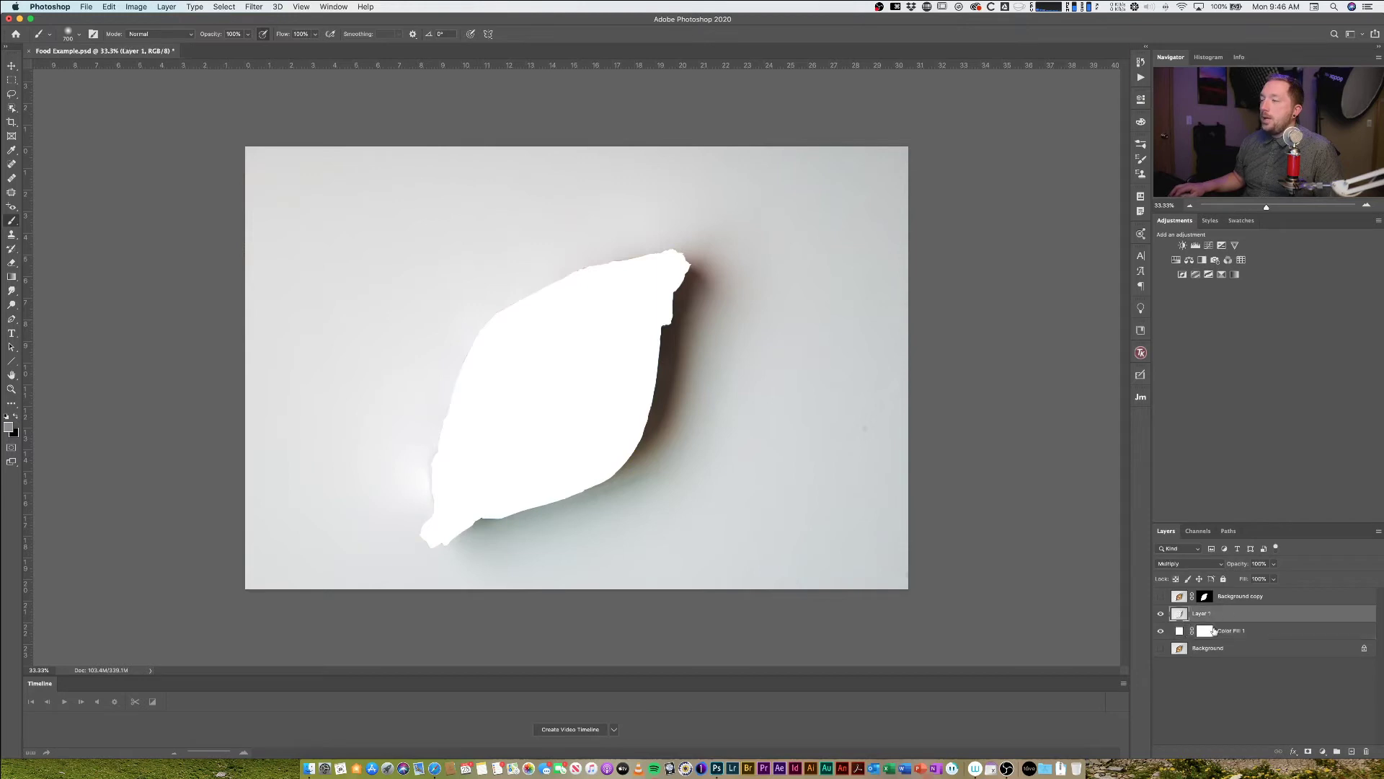
{"action": "left_click", "coordinate": [1163, 631]}
{"action": "left_click", "coordinate": [1162, 631]}
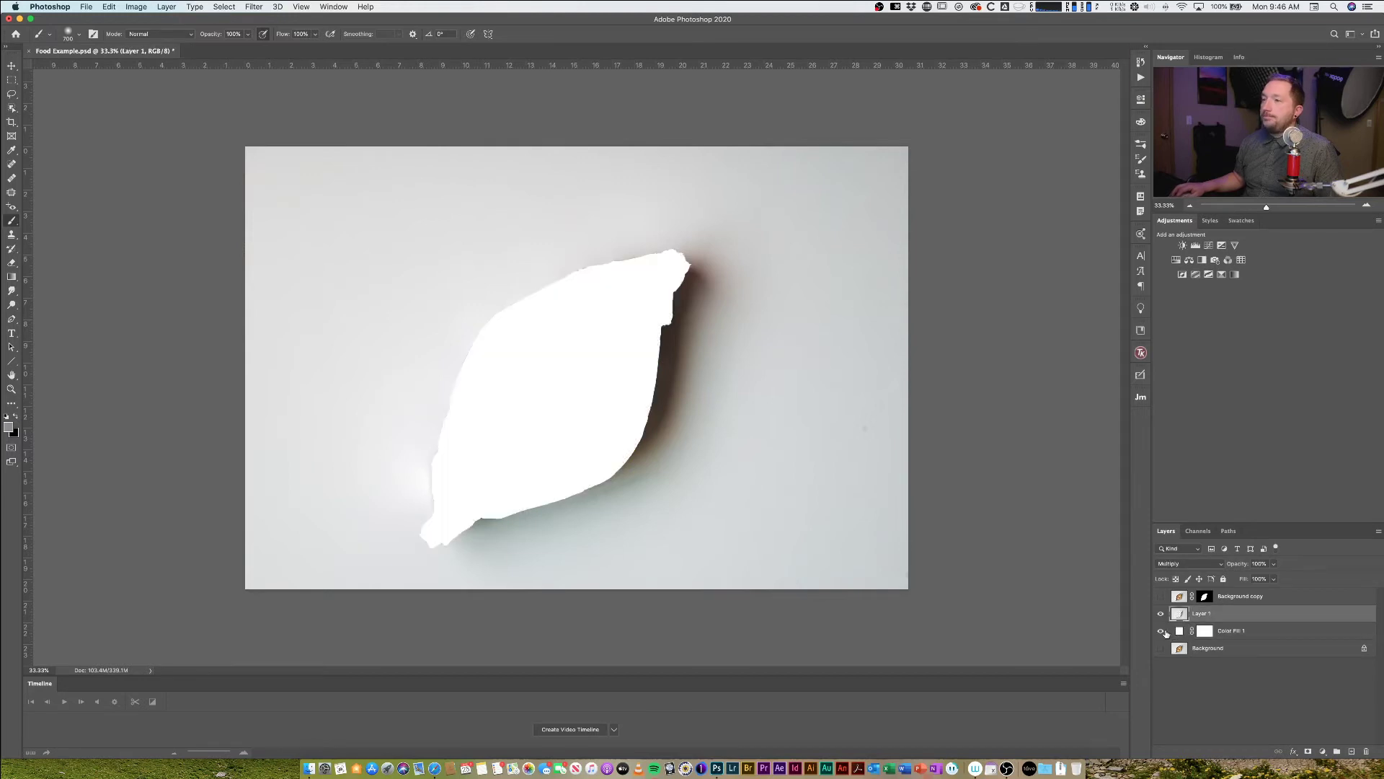
{"action": "left_click", "coordinate": [1238, 630], "text": "shift"}
{"action": "right_click", "coordinate": [1238, 631]}
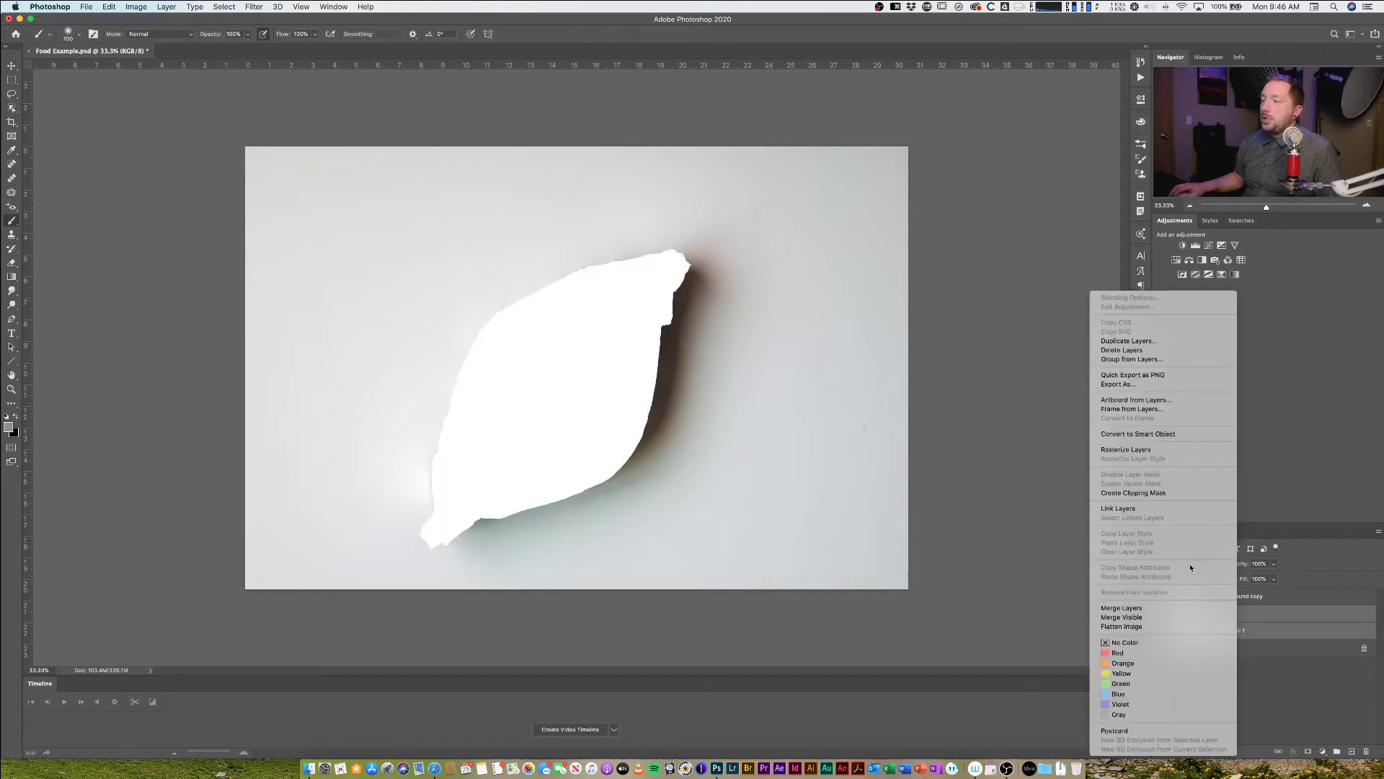
{"action": "left_click", "coordinate": [1152, 607]}
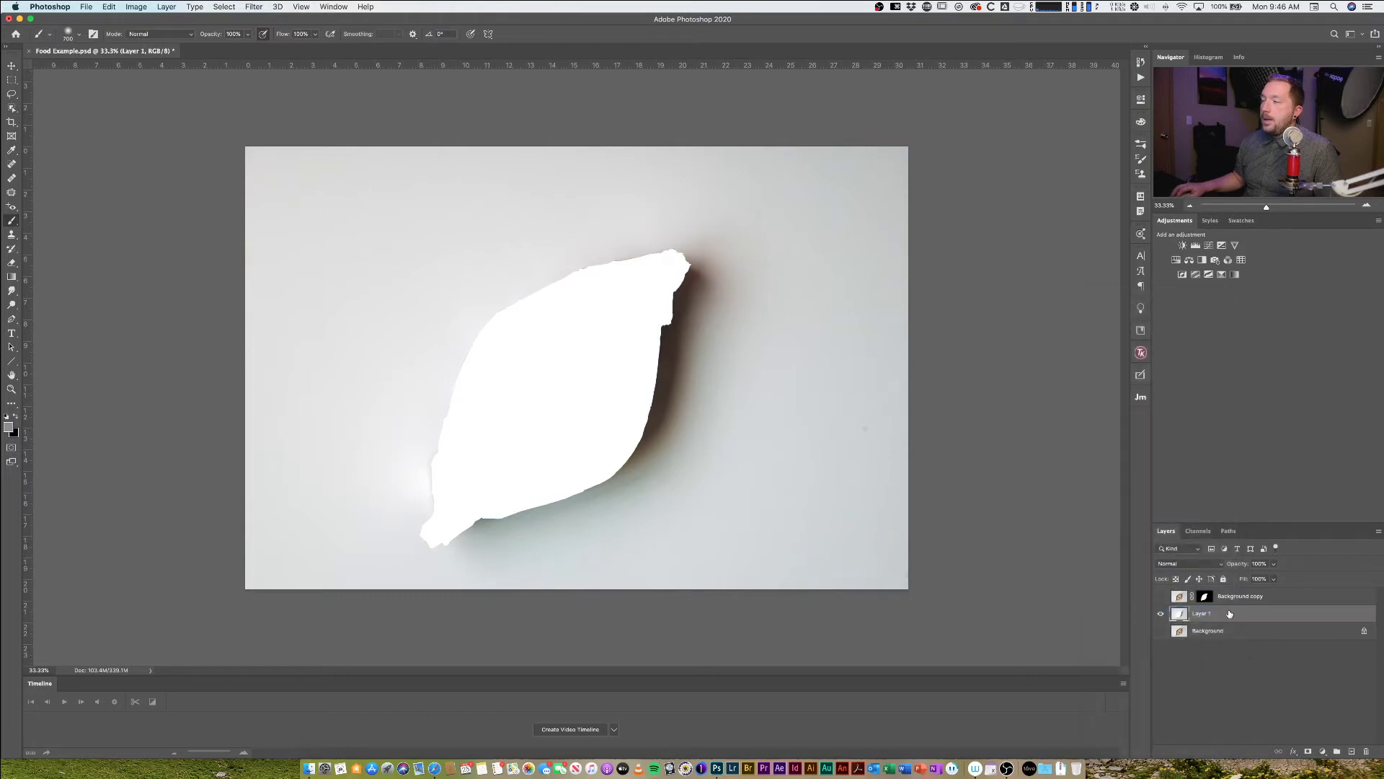
Rename the merged layer to 'Shadow Helper'
{"action": "double_click", "coordinate": [1203, 613]}
{"action": "type", "text": "Shad"}
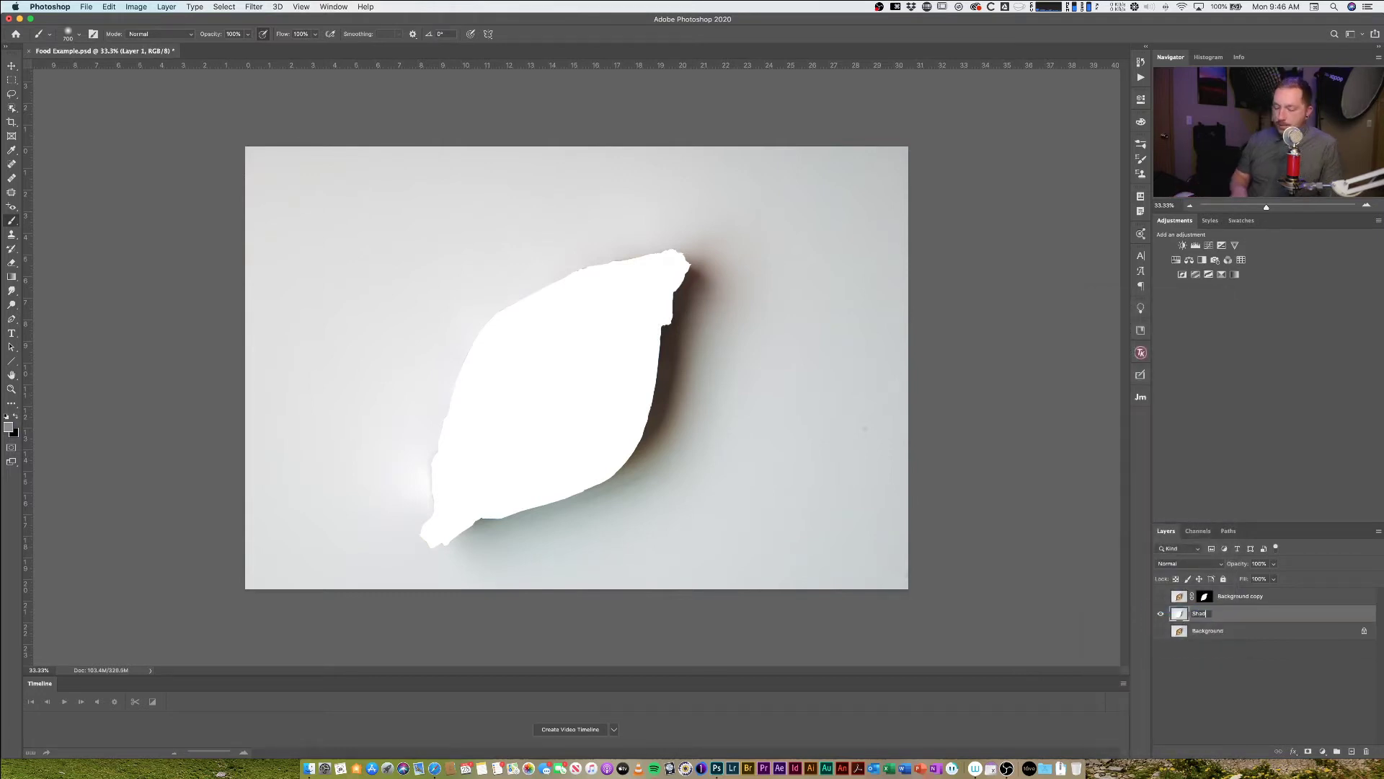
{"action": "type", "text": "ow Helper"}
{"action": "key", "text": "Return"}
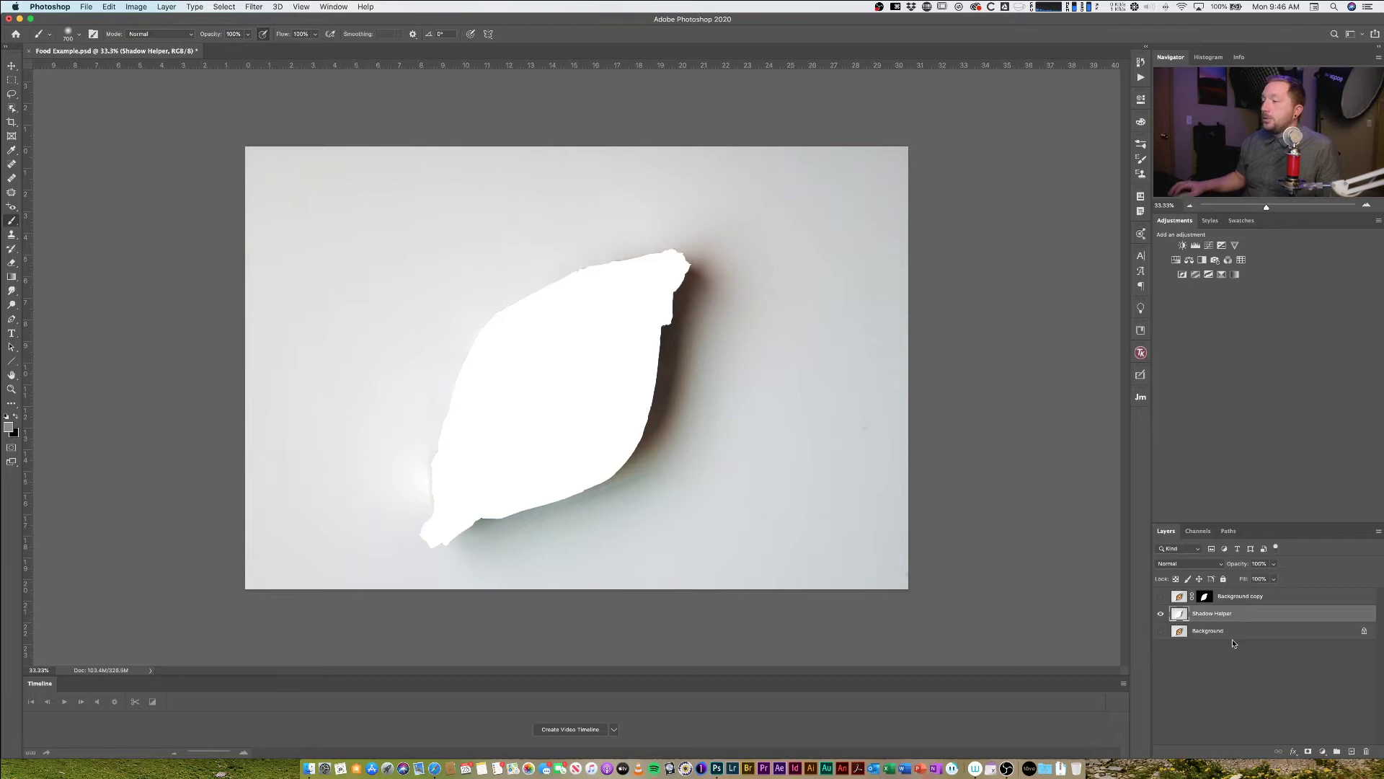
Add a pure black (000000) Solid Color fill layer above Shadow Helper
{"action": "left_click", "coordinate": [1324, 752]}
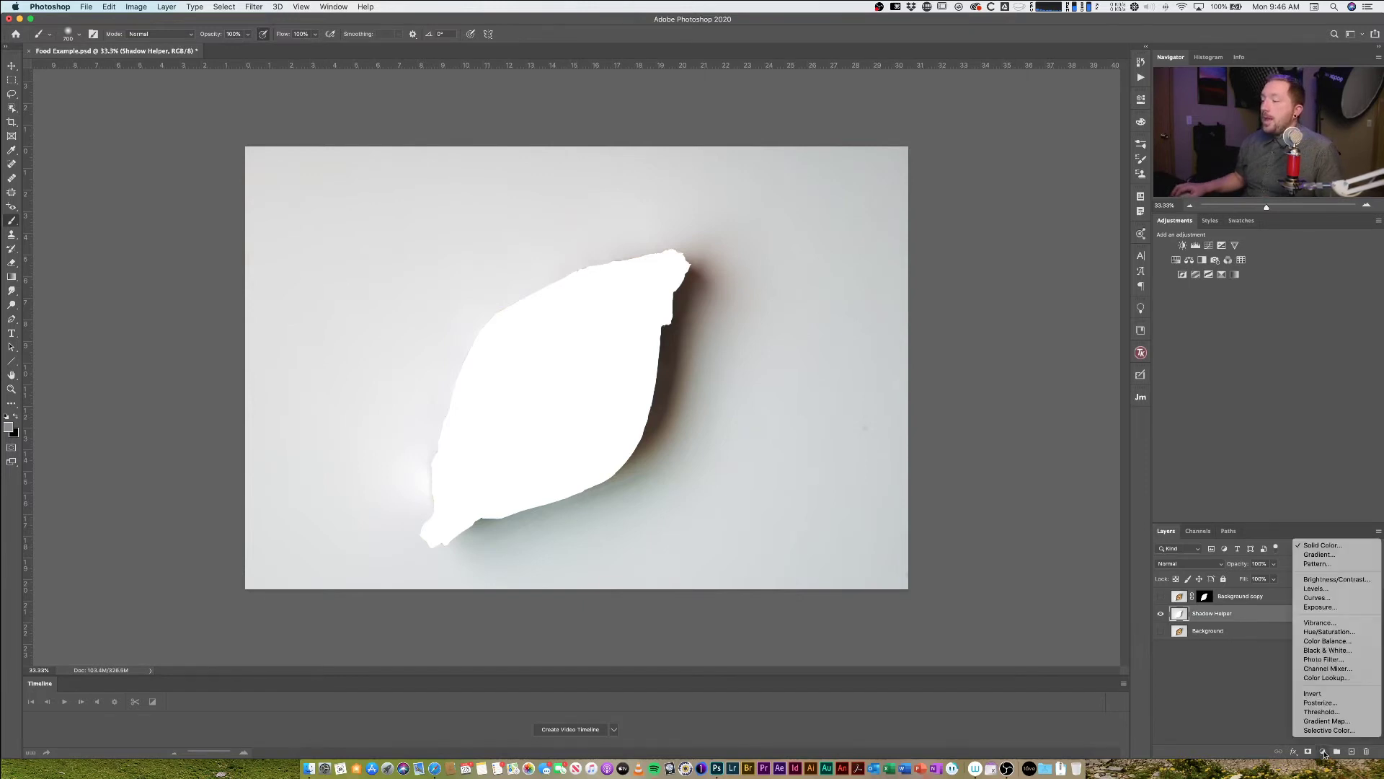
{"action": "left_click", "coordinate": [1334, 545]}
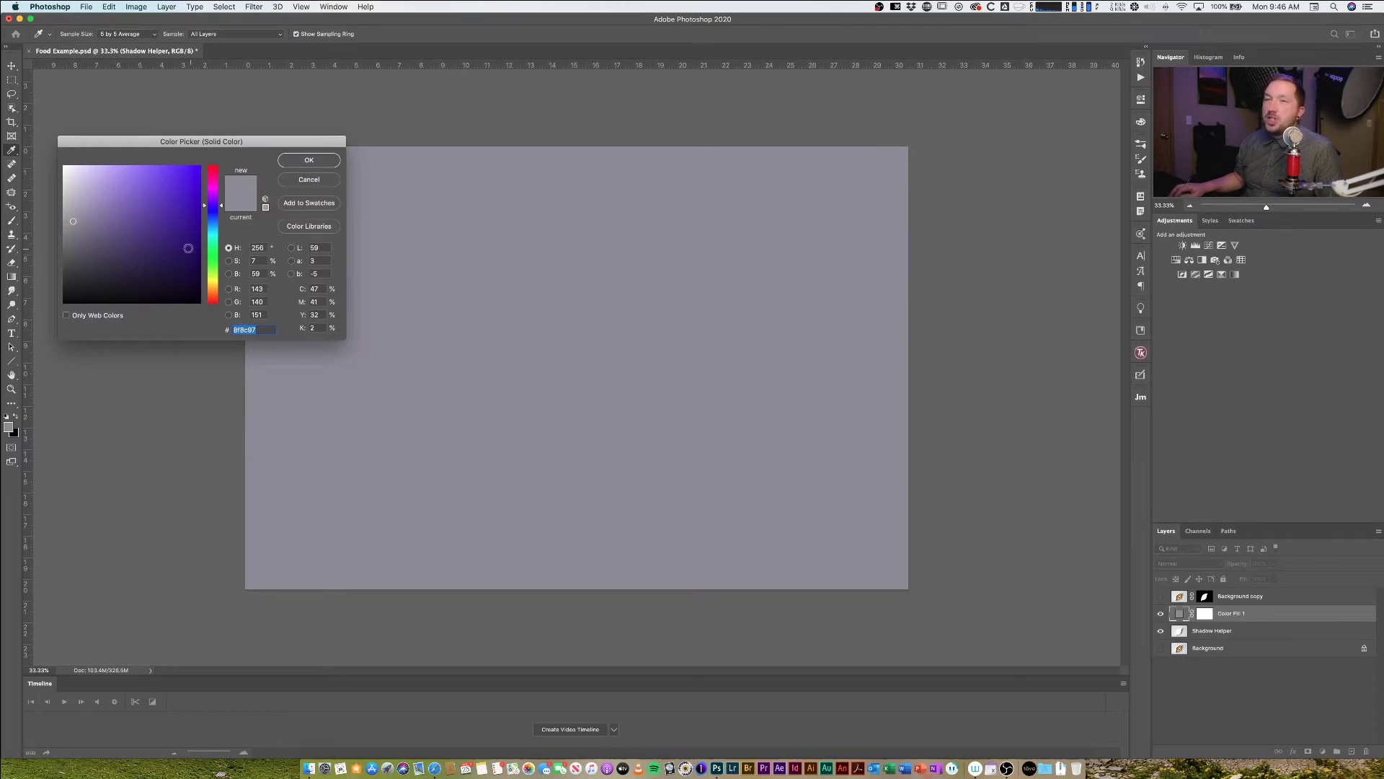
{"action": "left_click_drag", "start_coordinate": [188, 248], "coordinate": [24, 323]}
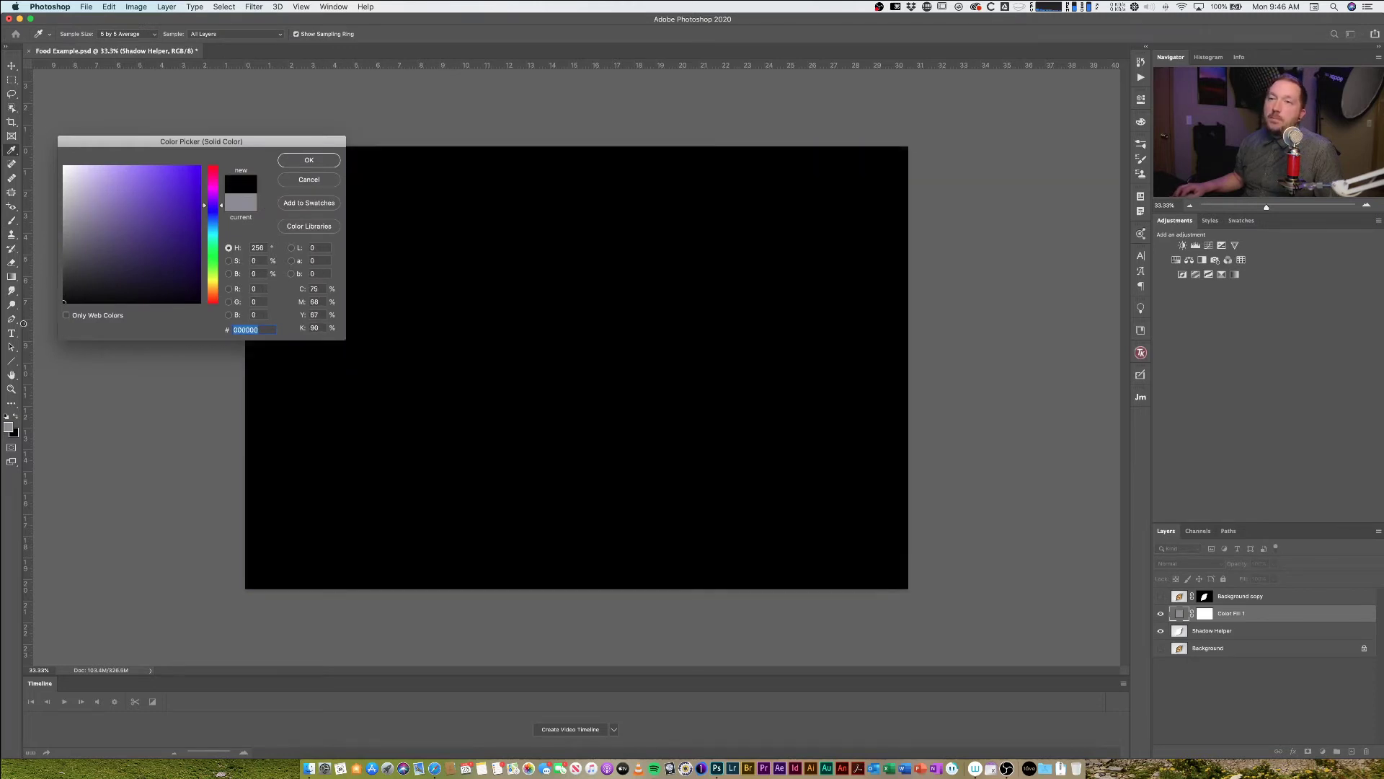
{"action": "left_click", "coordinate": [308, 159]}
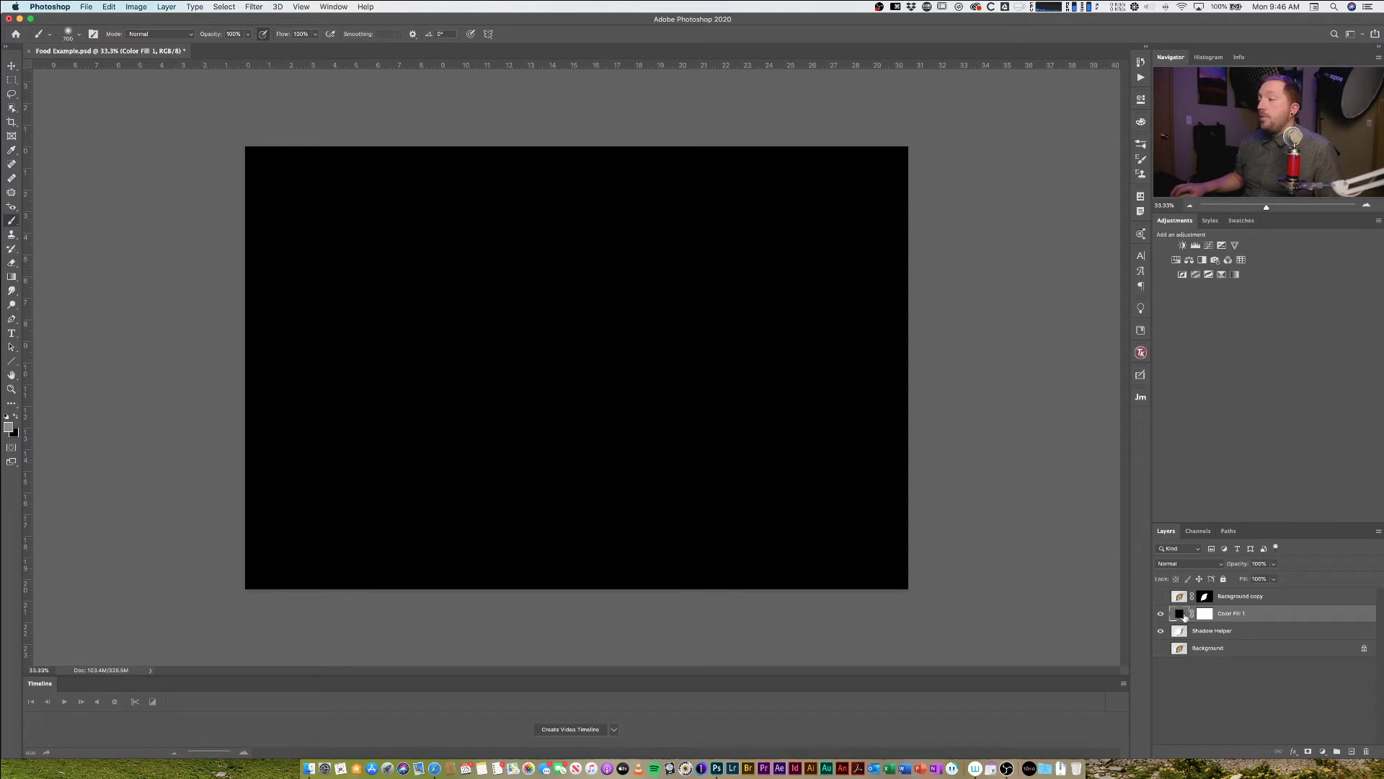
Toggle the taco and black fill layers to compare, leaving the taco hidden over black
{"action": "left_click", "coordinate": [1205, 613]}
{"action": "left_click", "coordinate": [1161, 597]}
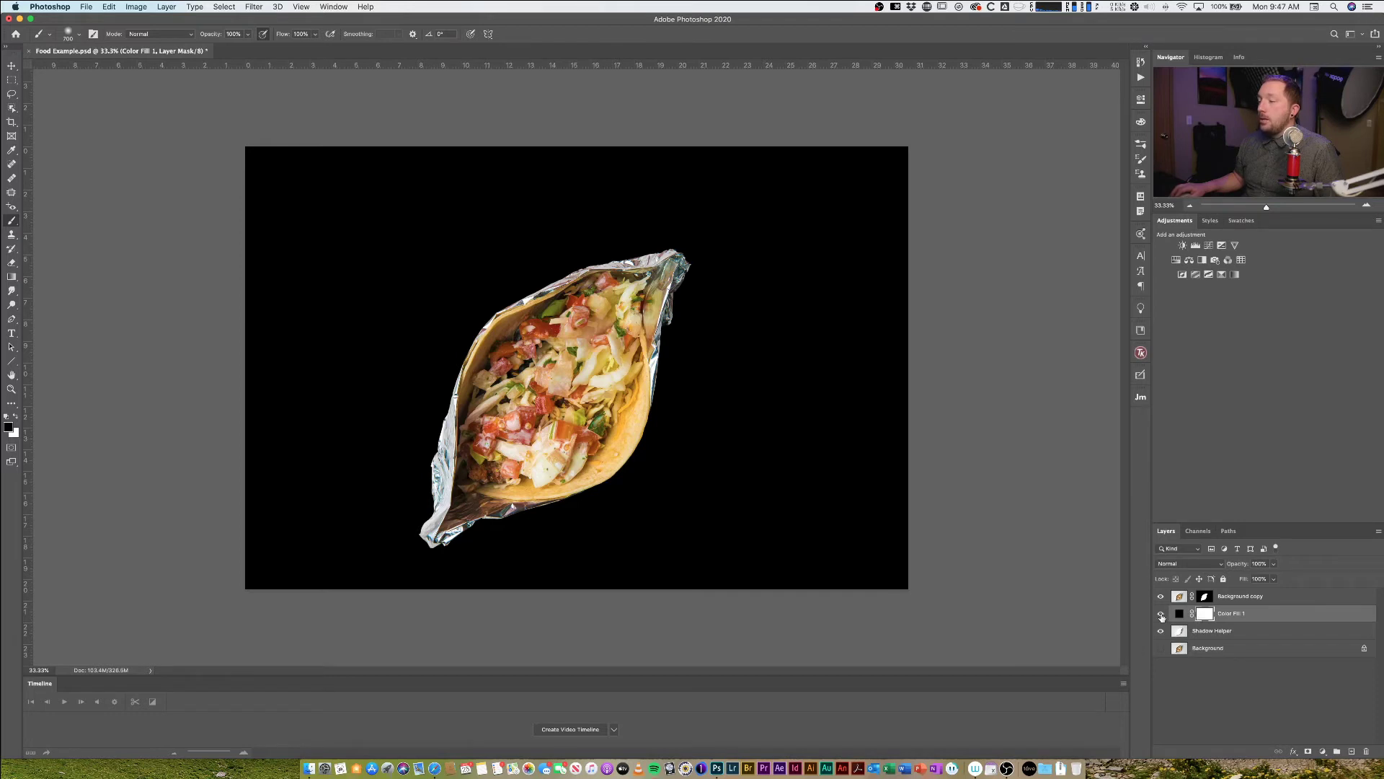
{"action": "left_click", "coordinate": [1161, 614]}
{"action": "left_click", "coordinate": [1161, 614]}
{"action": "left_click", "coordinate": [1161, 614]}
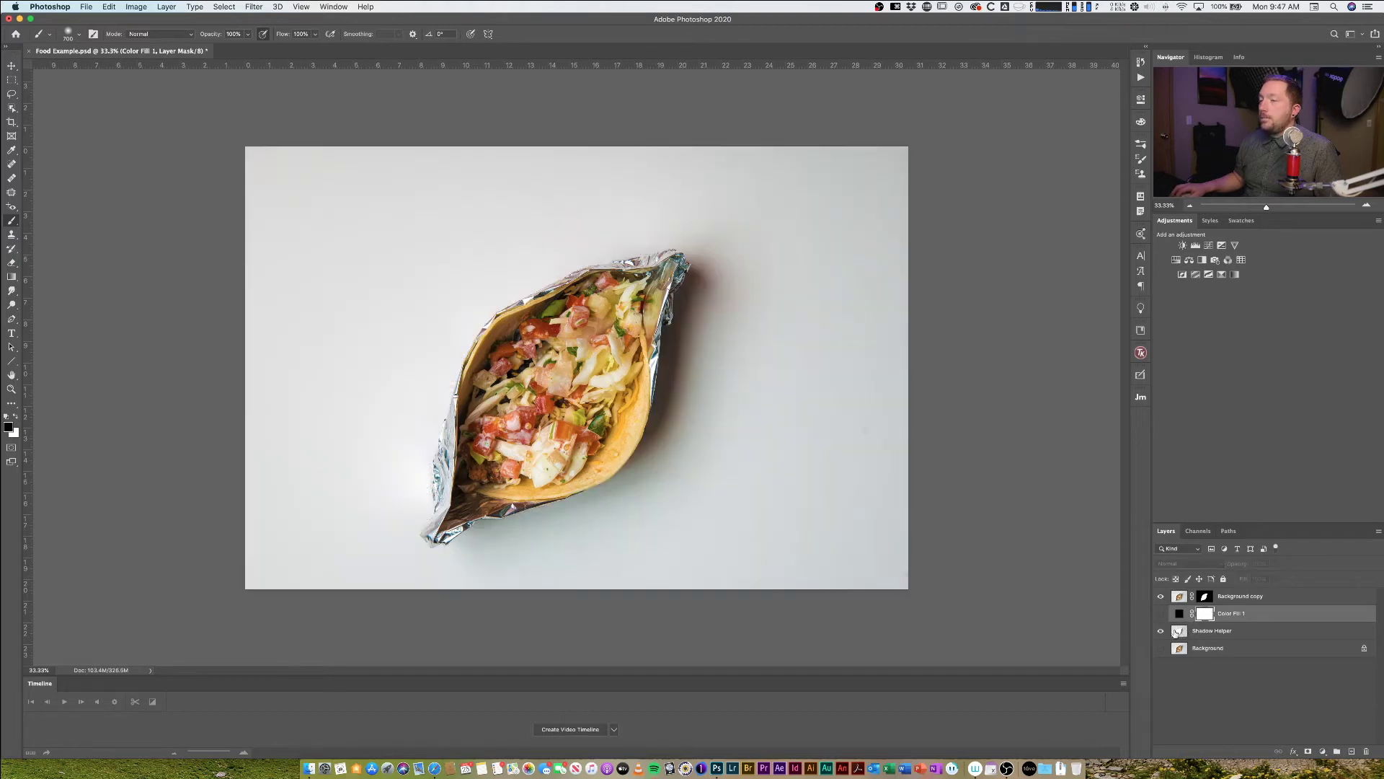
{"action": "left_click", "coordinate": [1162, 597]}
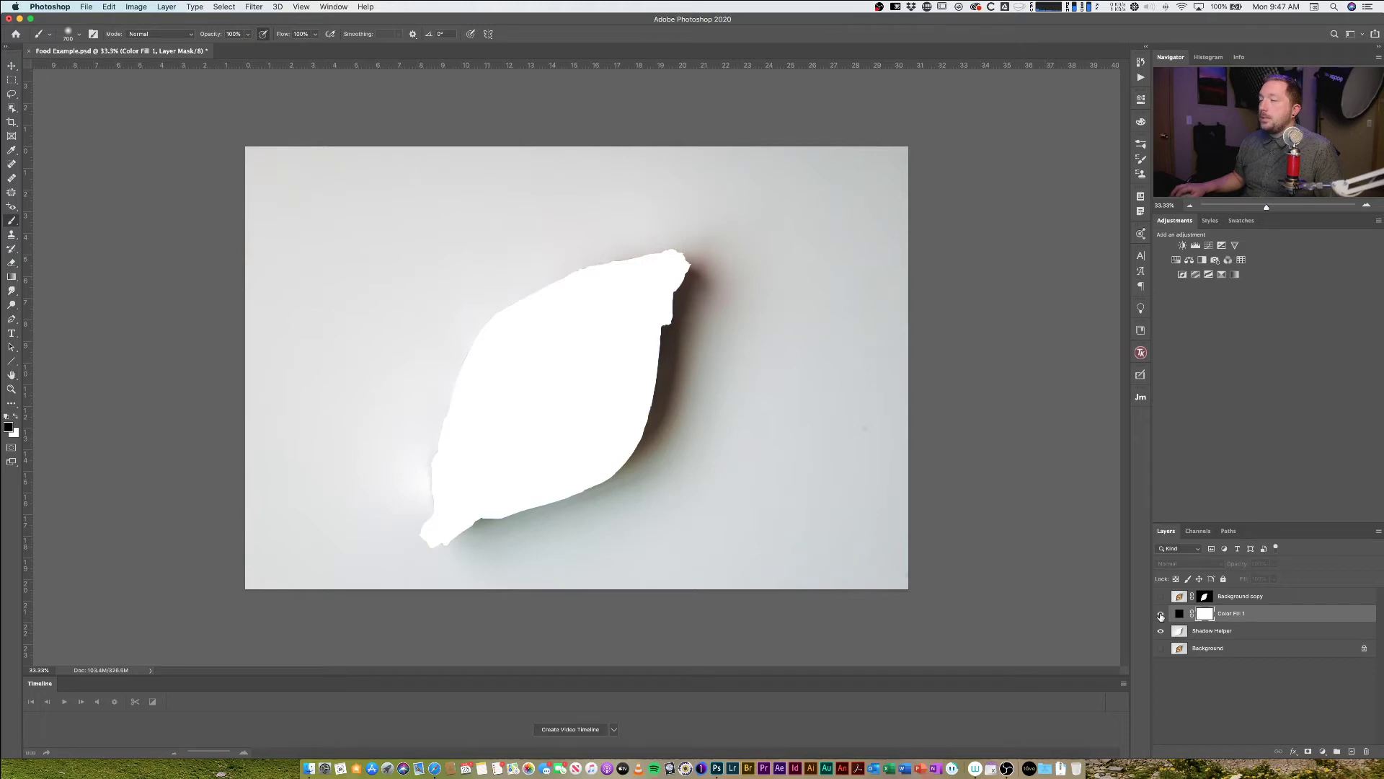
{"action": "left_click", "coordinate": [1161, 615]}
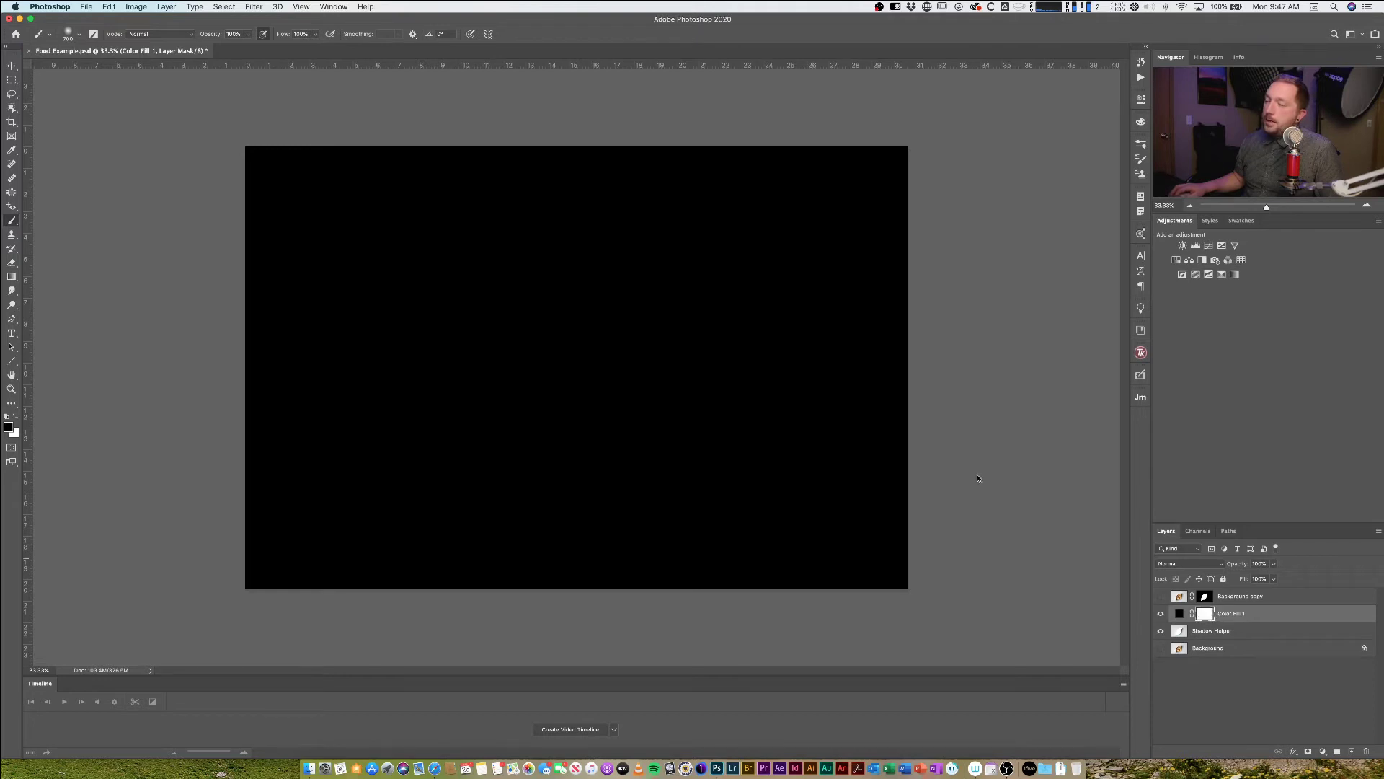
Apply the inverted Shadow Helper image into Color Fill 1's mask, then hide Shadow Helper
{"action": "left_click", "coordinate": [136, 6]}
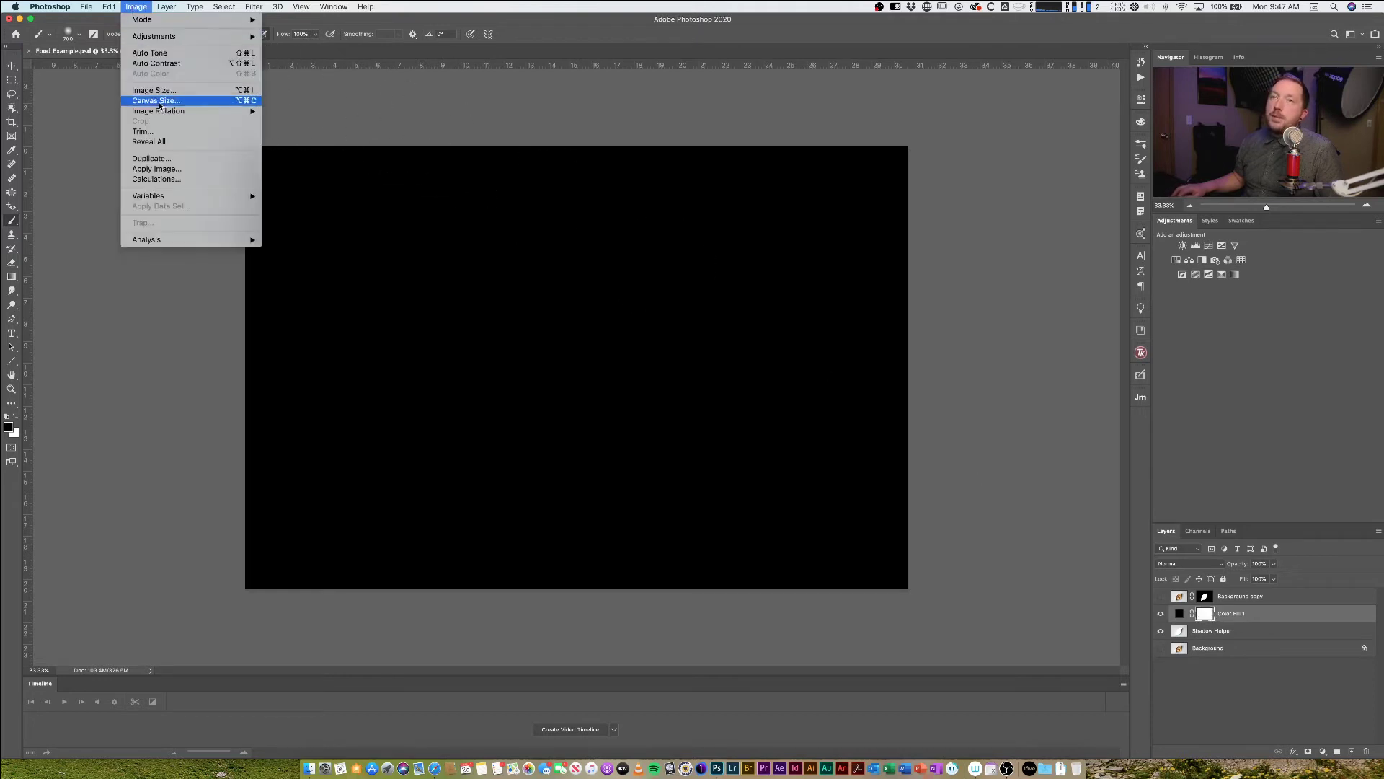
{"action": "left_click", "coordinate": [177, 168]}
{"action": "left_click", "coordinate": [577, 163]}
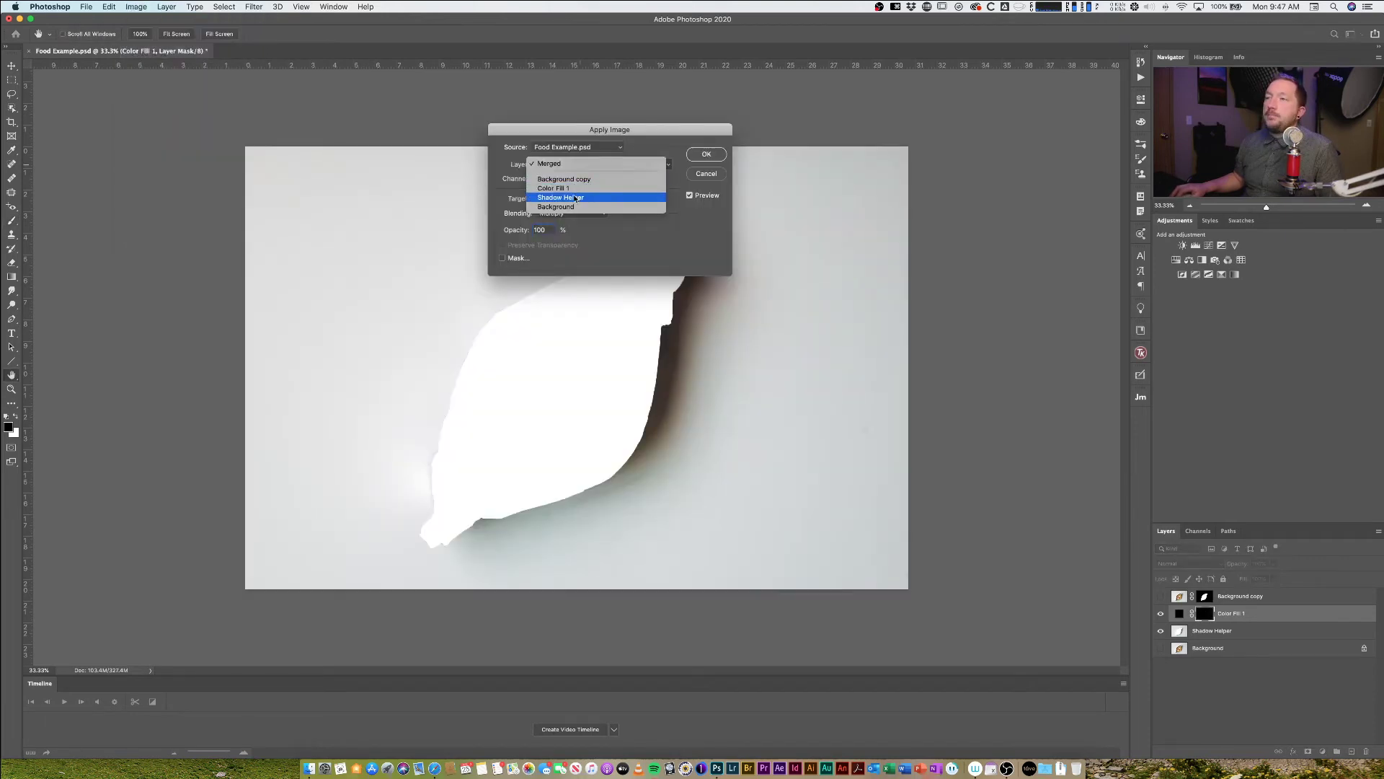
{"action": "left_click", "coordinate": [575, 198]}
{"action": "left_click", "coordinate": [640, 180]}
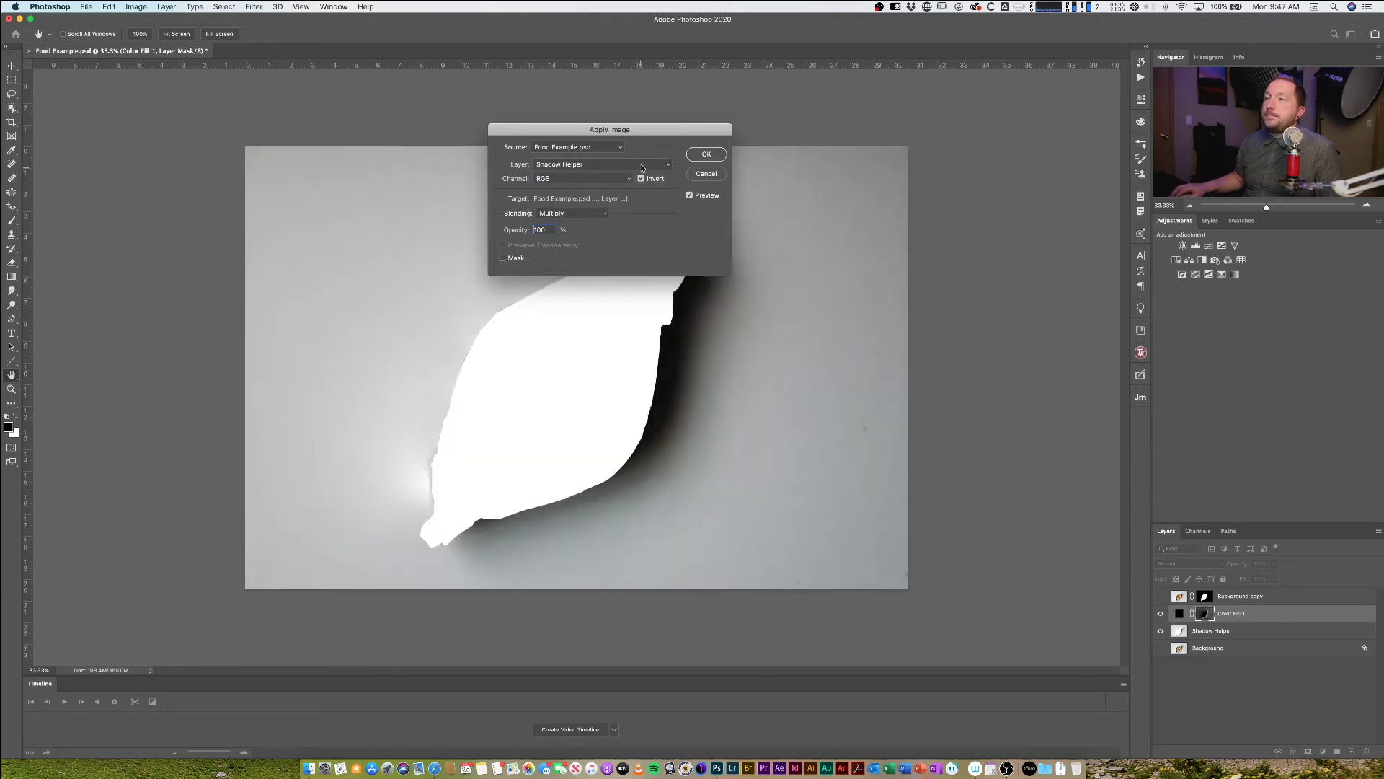
{"action": "left_click", "coordinate": [692, 157]}
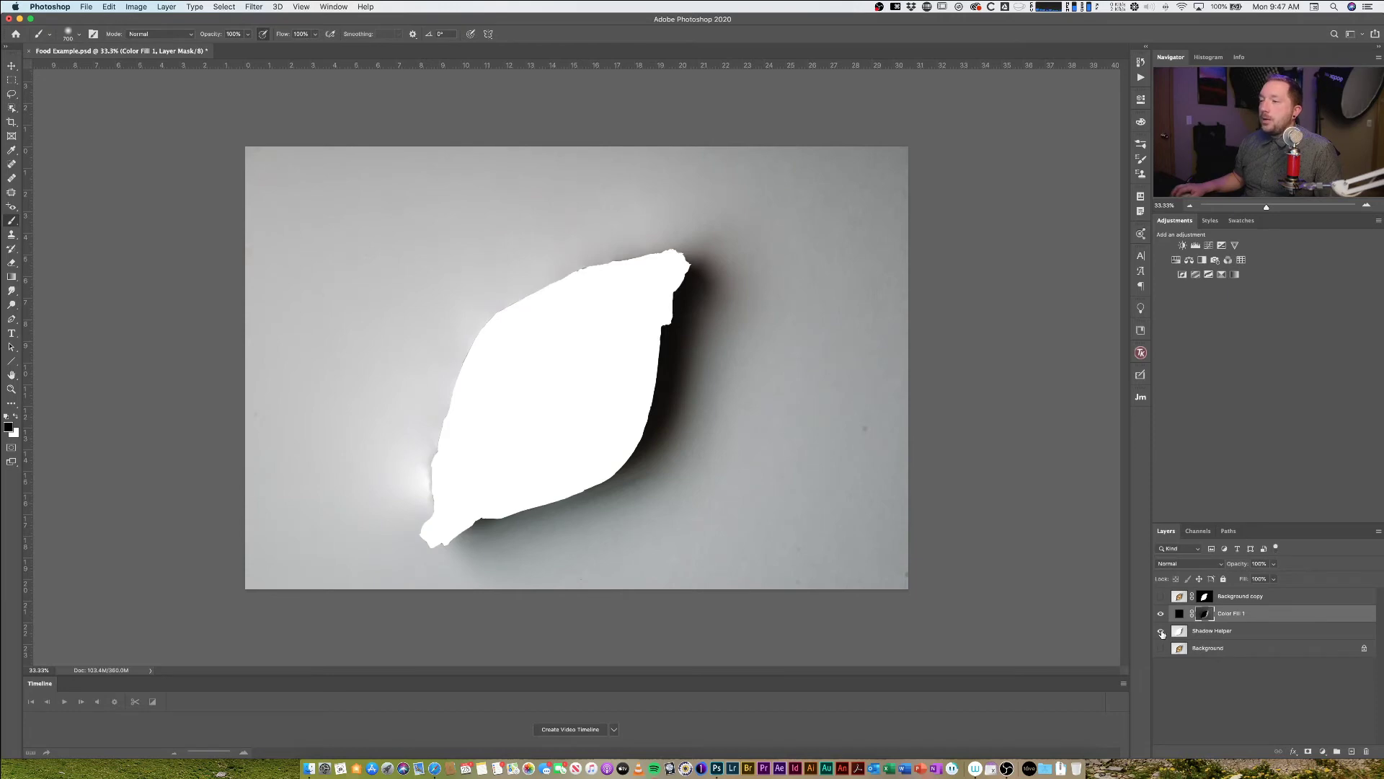
{"action": "left_click", "coordinate": [1162, 633]}
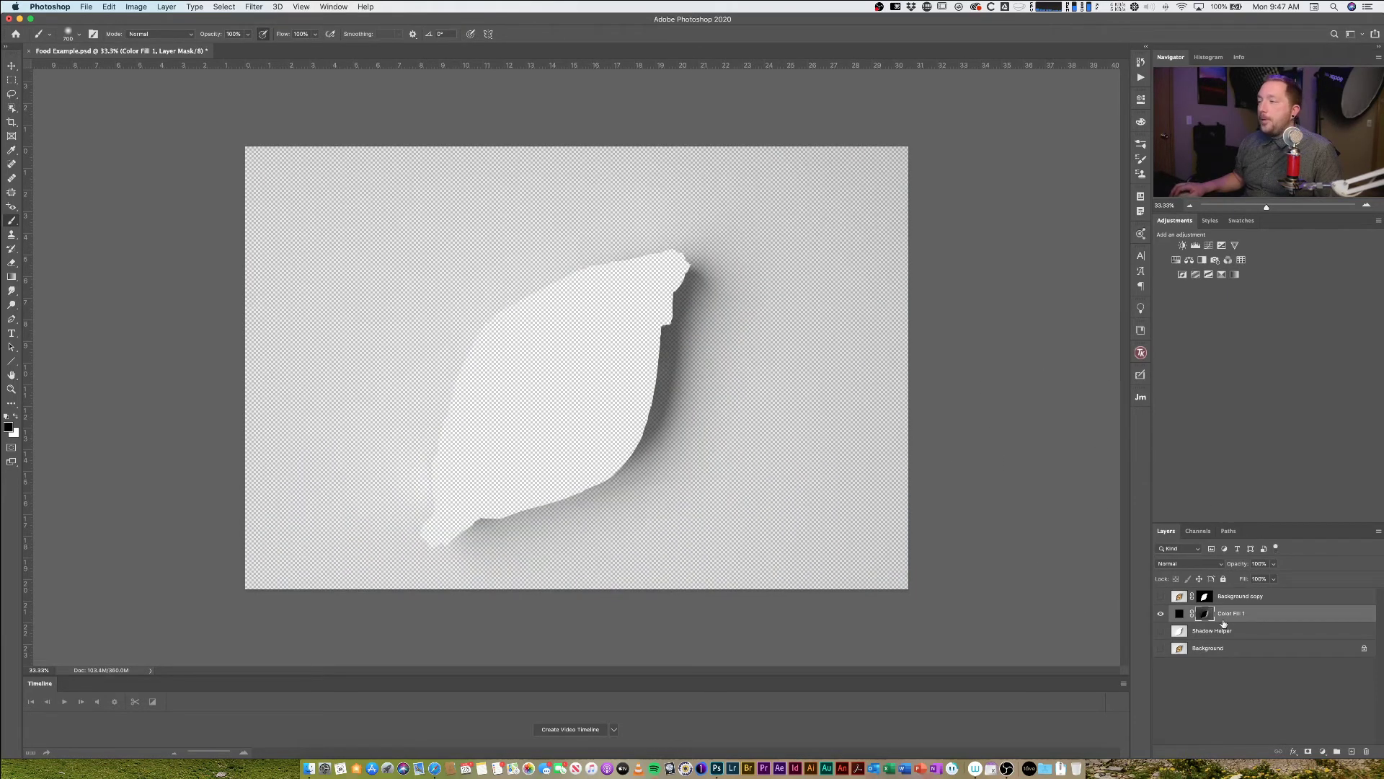
Inspect Color Fill 1's mask on its own, then switch back to the full composite view
{"action": "left_click", "coordinate": [1208, 618], "text": "alt"}
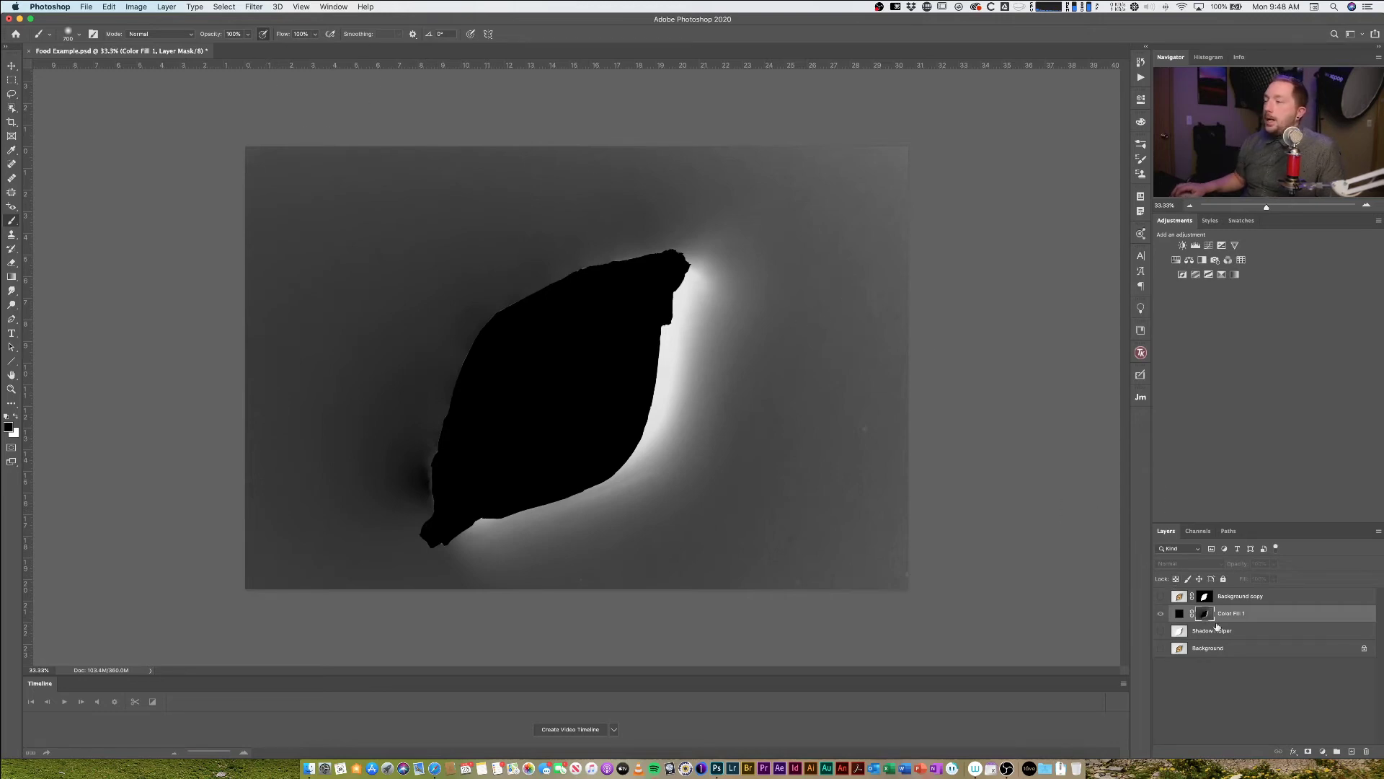
{"action": "left_click", "coordinate": [1161, 599]}
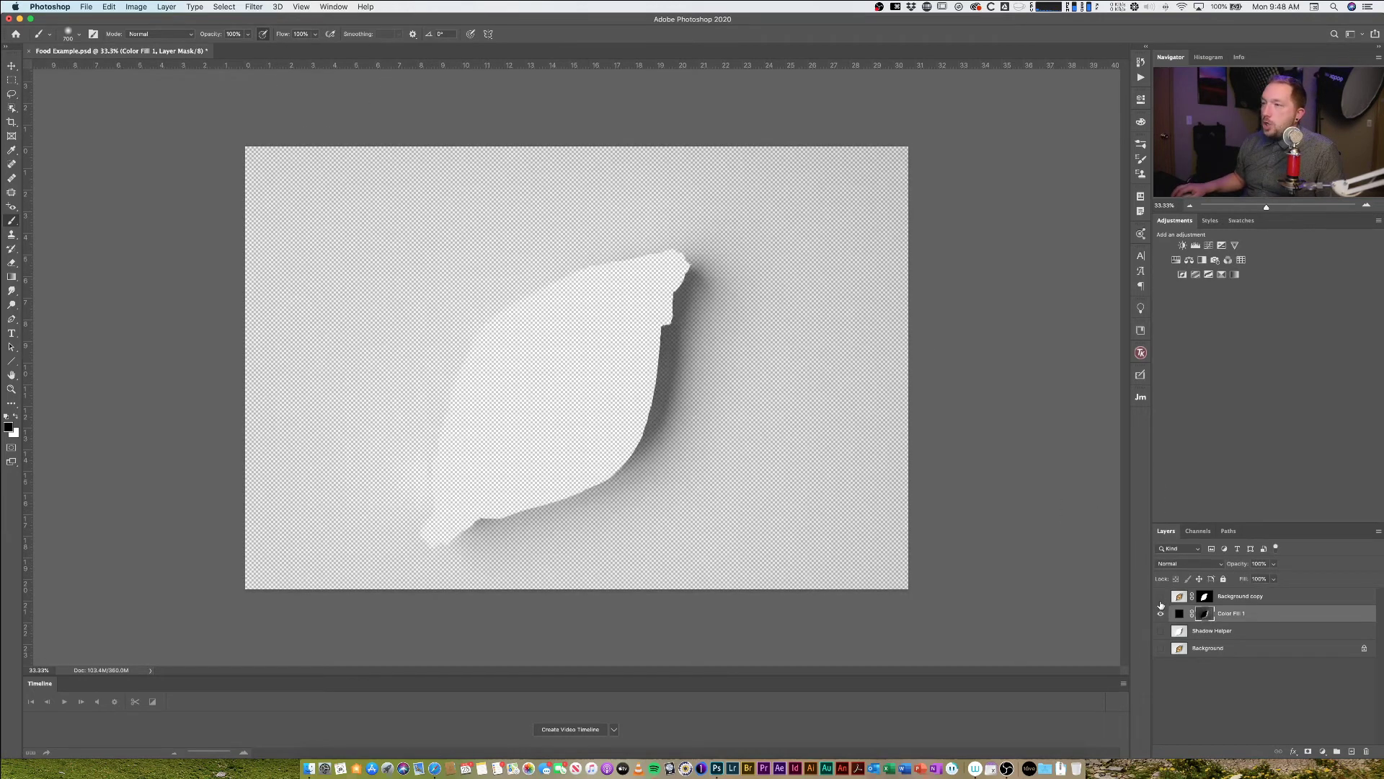
Show the taco layer again and add a white (ffffff) Solid Color fill layer above Shadow Helper
{"action": "left_click", "coordinate": [1161, 597]}
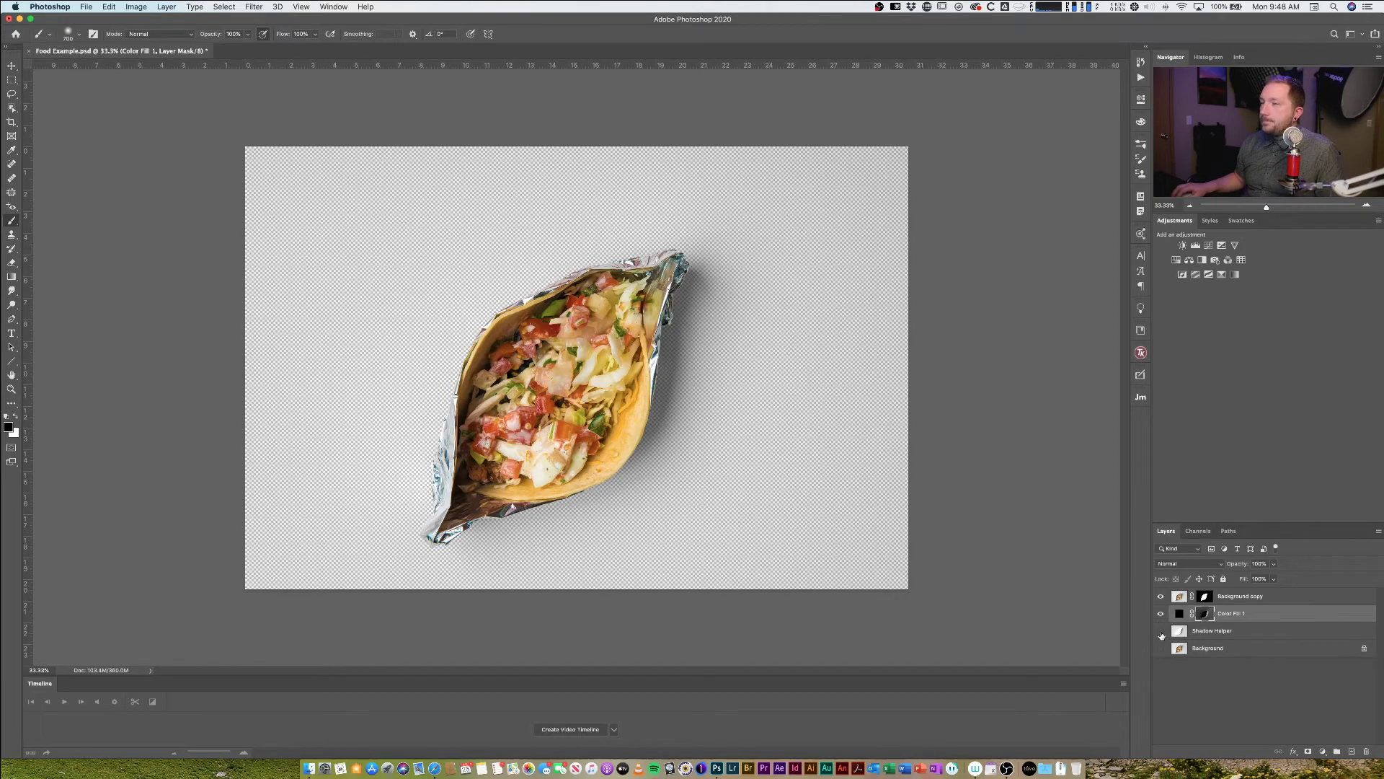
{"action": "left_click", "coordinate": [1211, 633]}
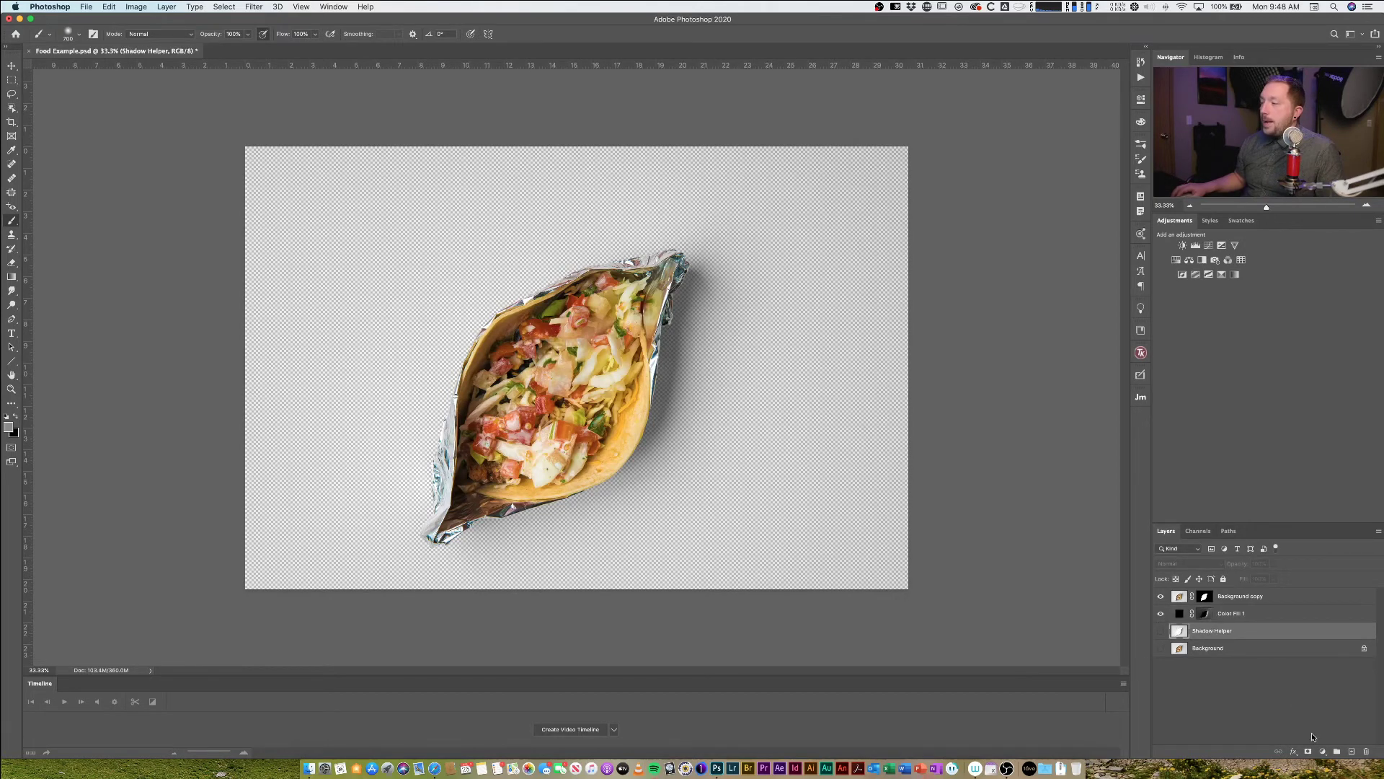
{"action": "left_click", "coordinate": [1323, 752]}
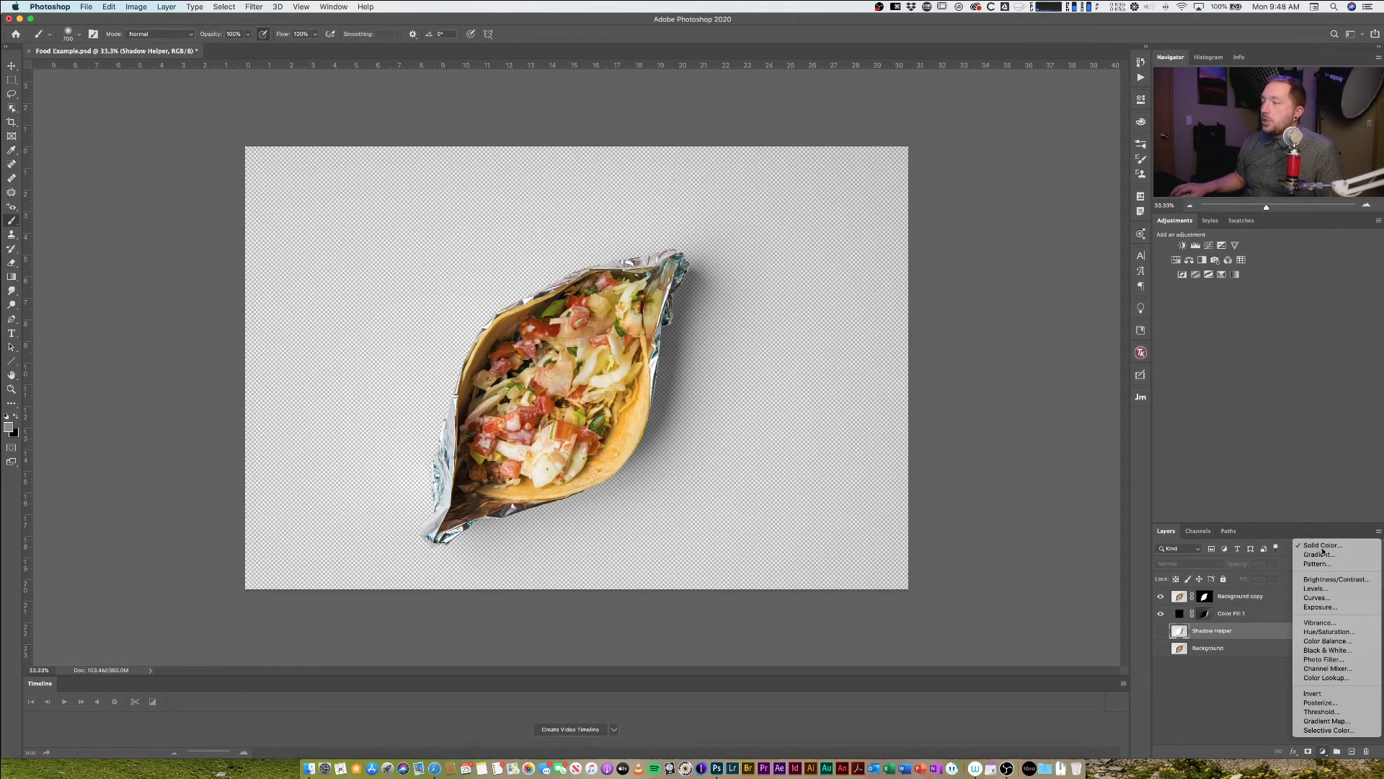
{"action": "left_click", "coordinate": [1319, 543]}
{"action": "left_click", "coordinate": [64, 166]}
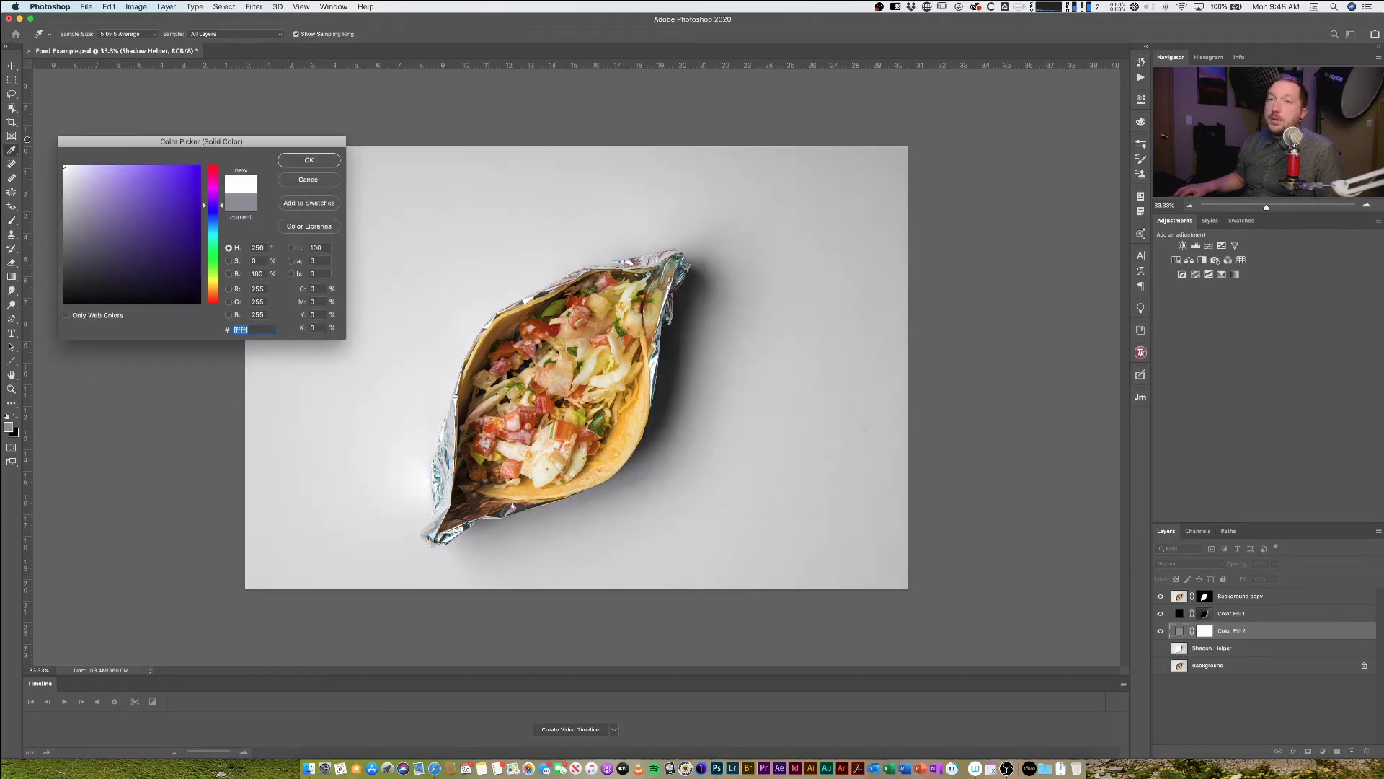
{"action": "left_click", "coordinate": [309, 160]}
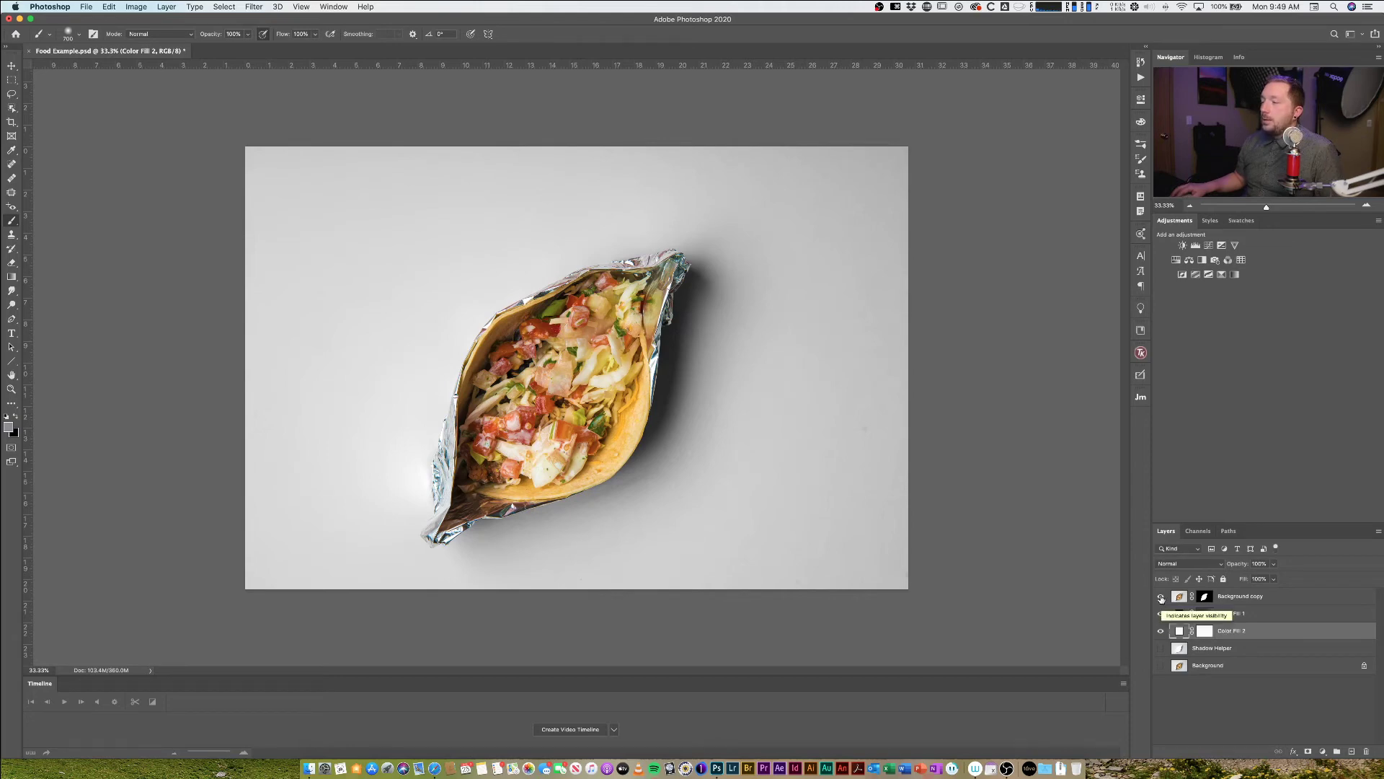
{"action": "left_click", "coordinate": [1206, 614]}
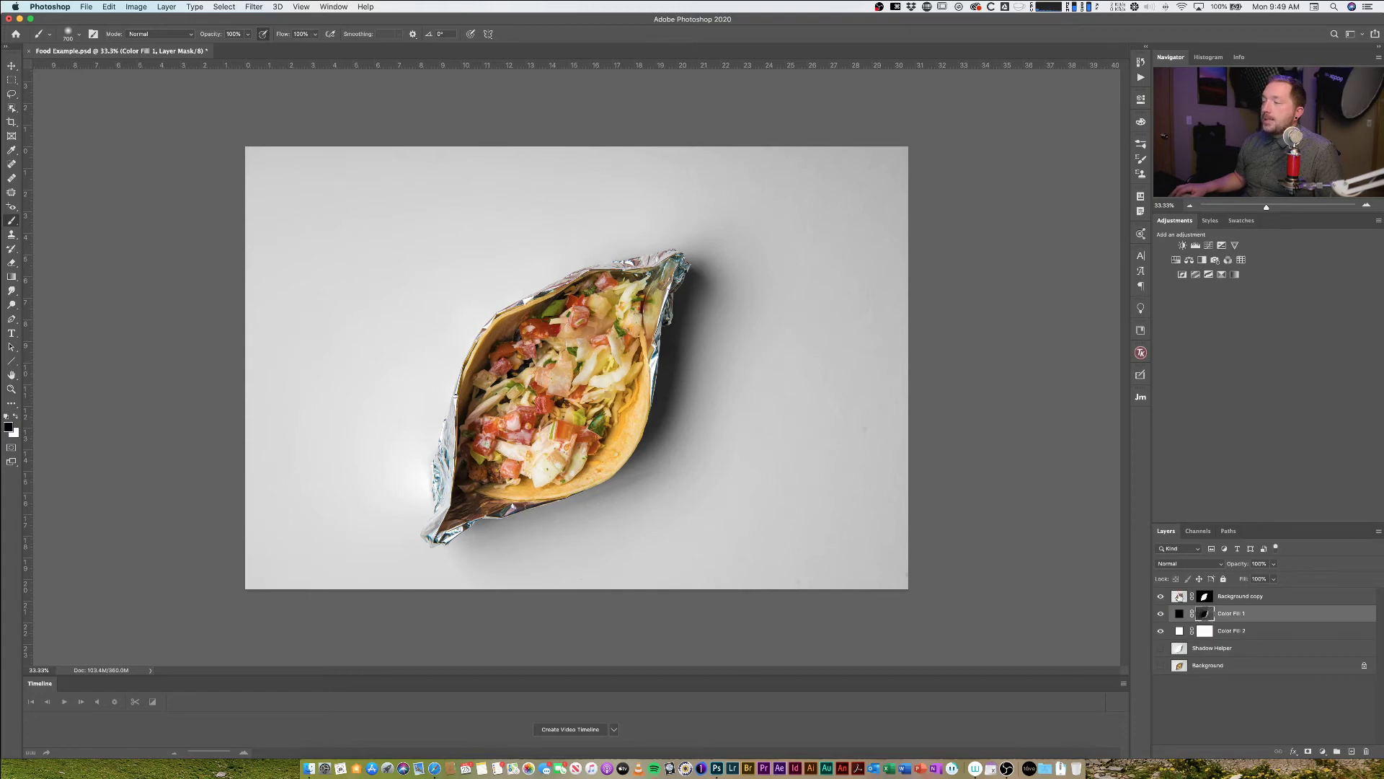
Reshape Color Fill 1's mask with Curves so the taco's shadow is lighter and moderate
{"action": "left_click", "coordinate": [134, 6]}
{"action": "mouse_move", "coordinate": [157, 36]}
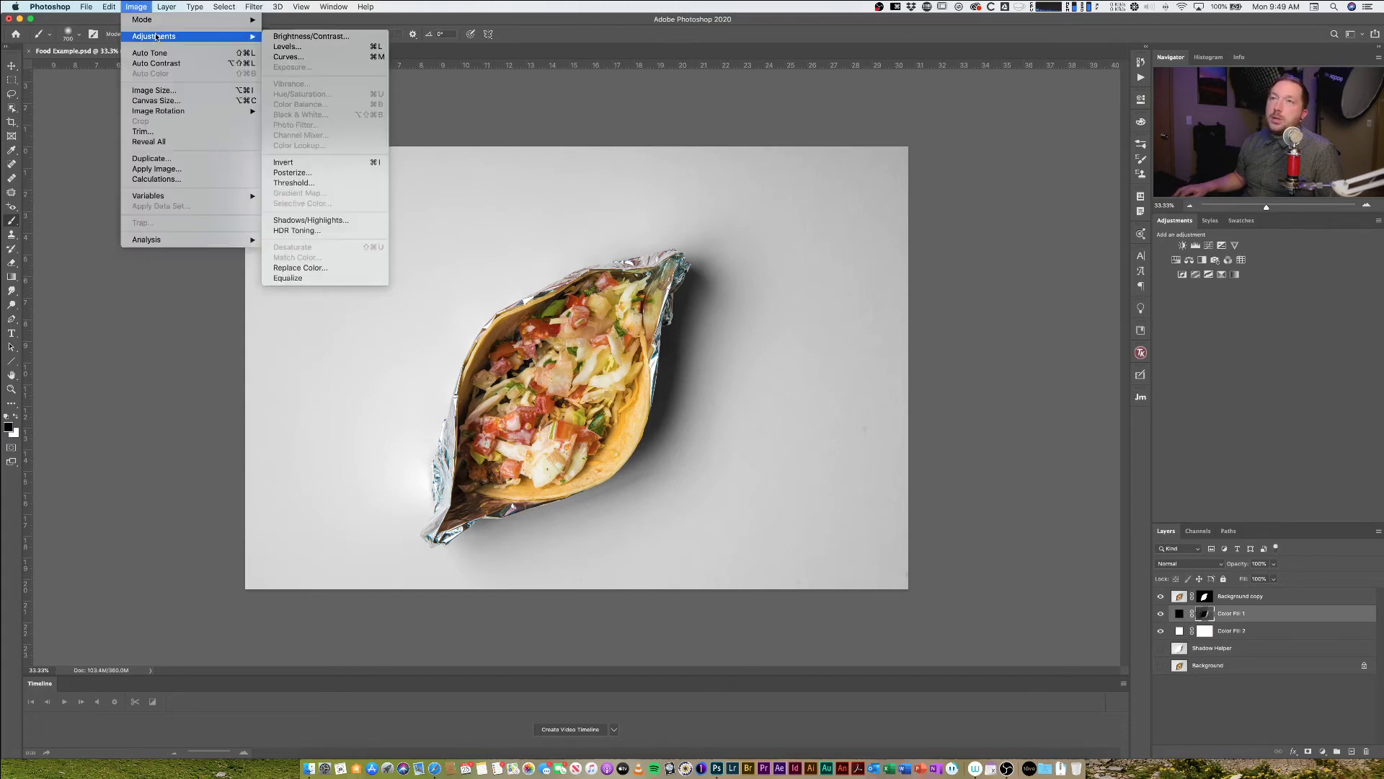
{"action": "left_click", "coordinate": [288, 57]}
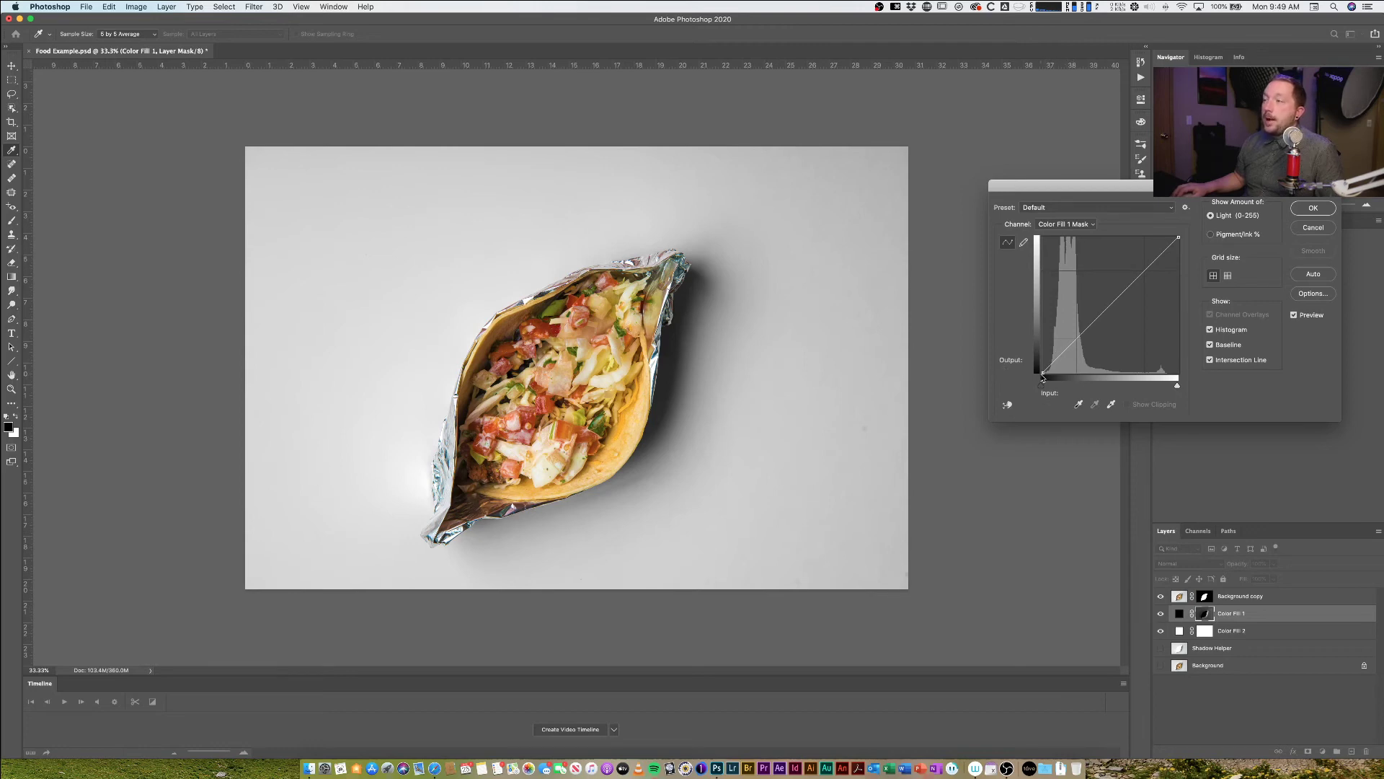
{"action": "left_click_drag", "start_coordinate": [1043, 374], "coordinate": [1081, 381]}
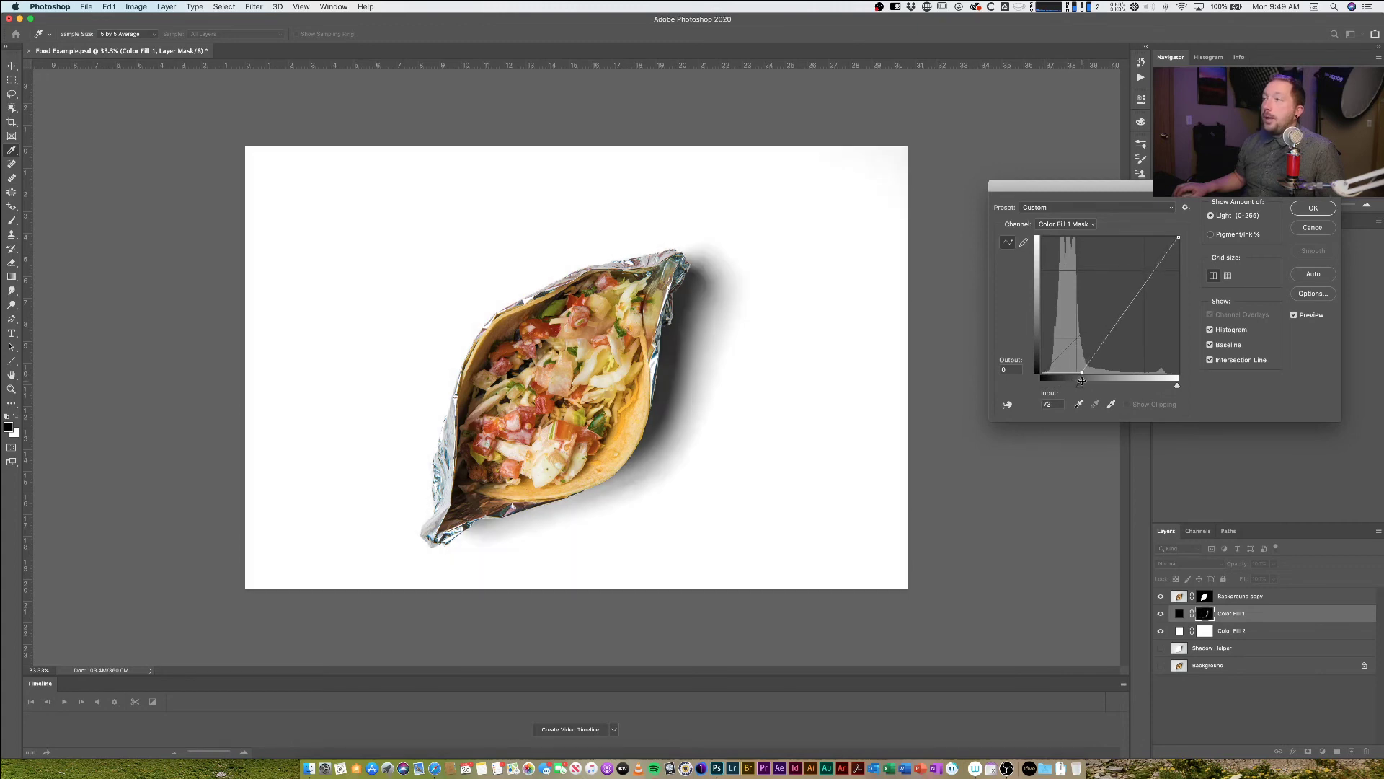
{"action": "left_click_drag", "start_coordinate": [1082, 381], "coordinate": [1094, 380]}
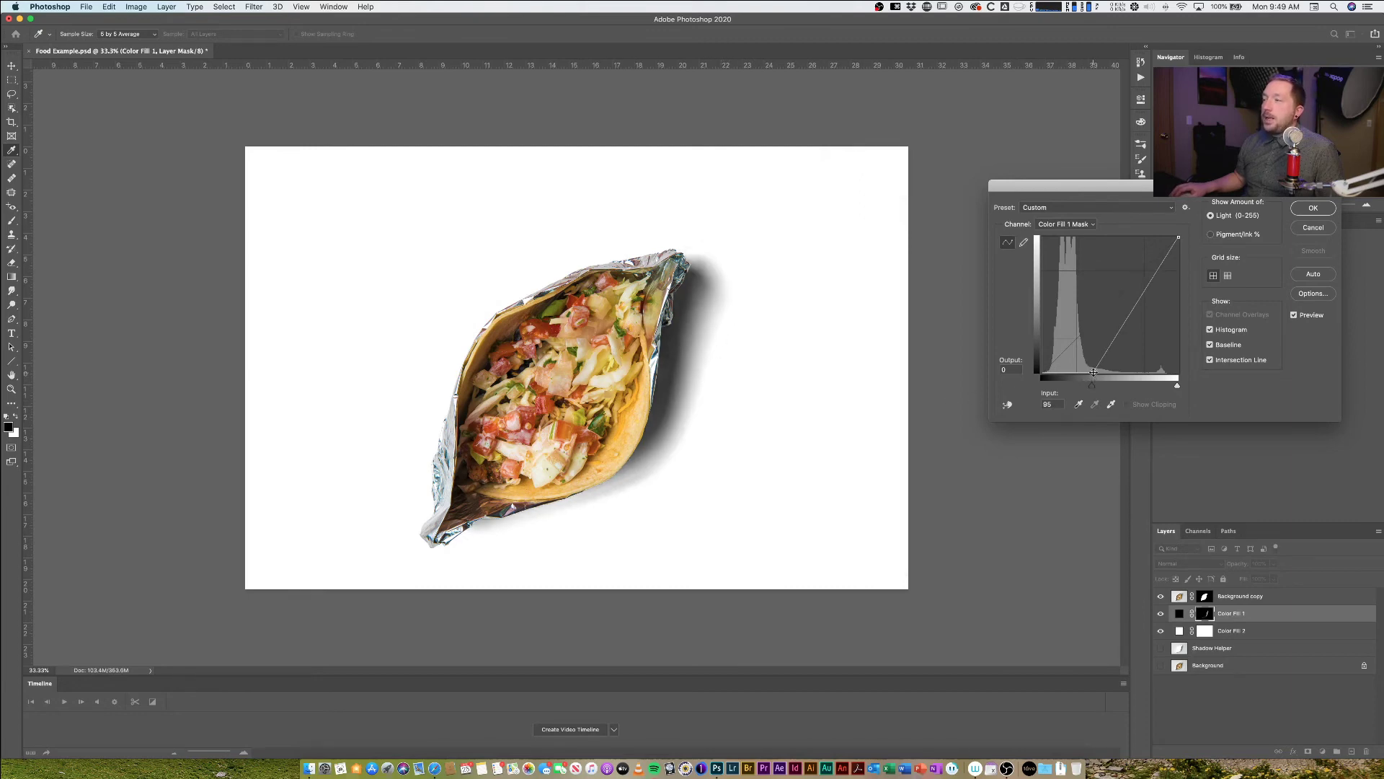
{"action": "mouse_move", "coordinate": [1094, 372]}
{"action": "left_mouse_down"}
{"action": "mouse_move", "coordinate": [1066, 377]}
{"action": "mouse_move", "coordinate": [1096, 351]}
{"action": "mouse_move", "coordinate": [1100, 361]}
{"action": "left_mouse_up"}
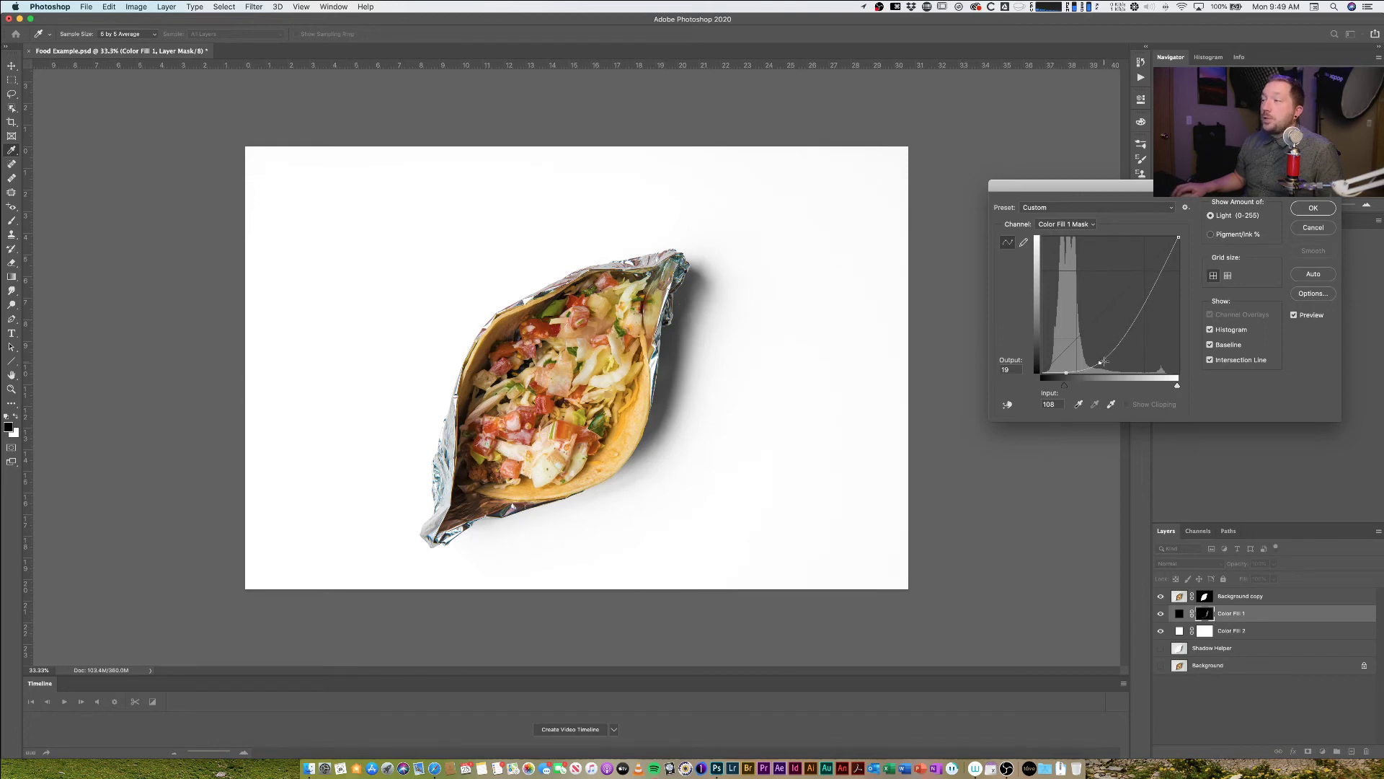
{"action": "left_click_drag", "start_coordinate": [1105, 360], "coordinate": [1119, 356]}
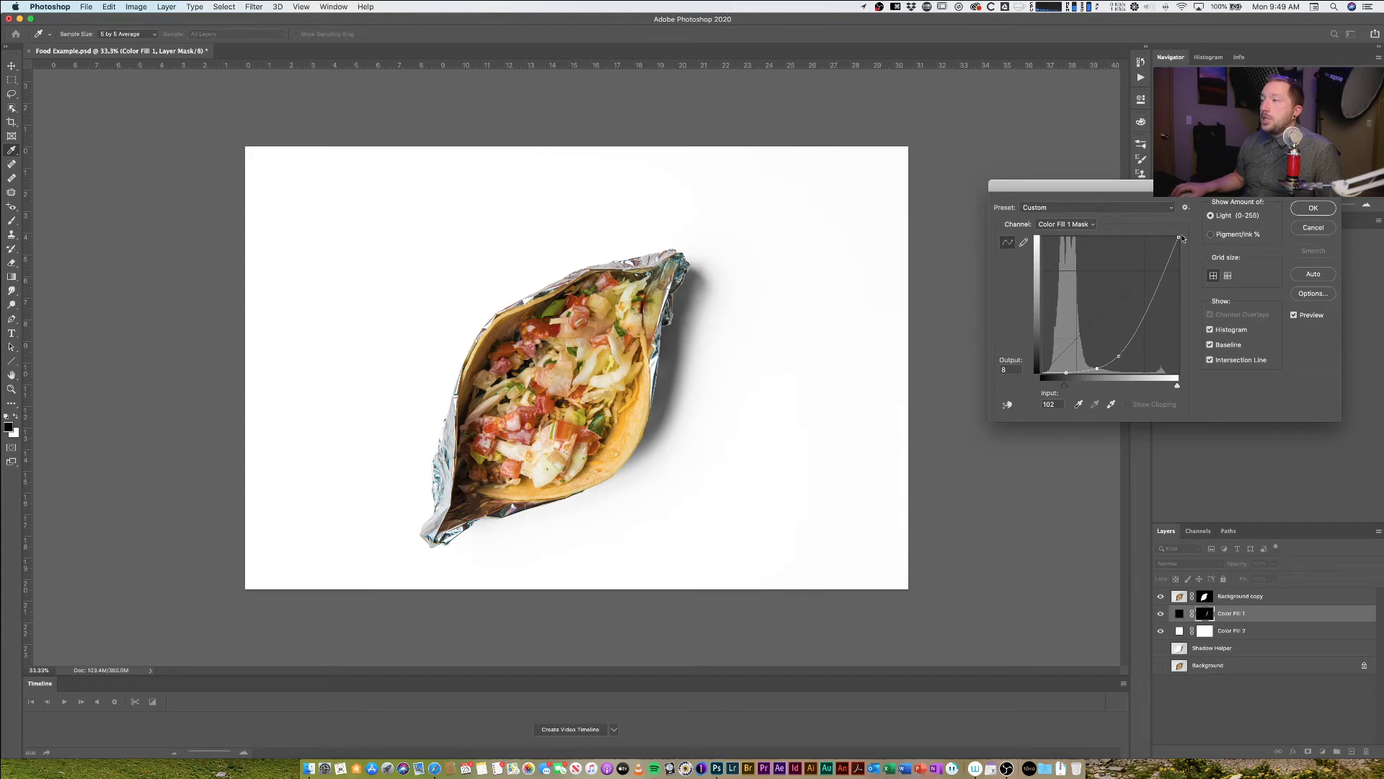
{"action": "left_click", "coordinate": [1314, 208]}
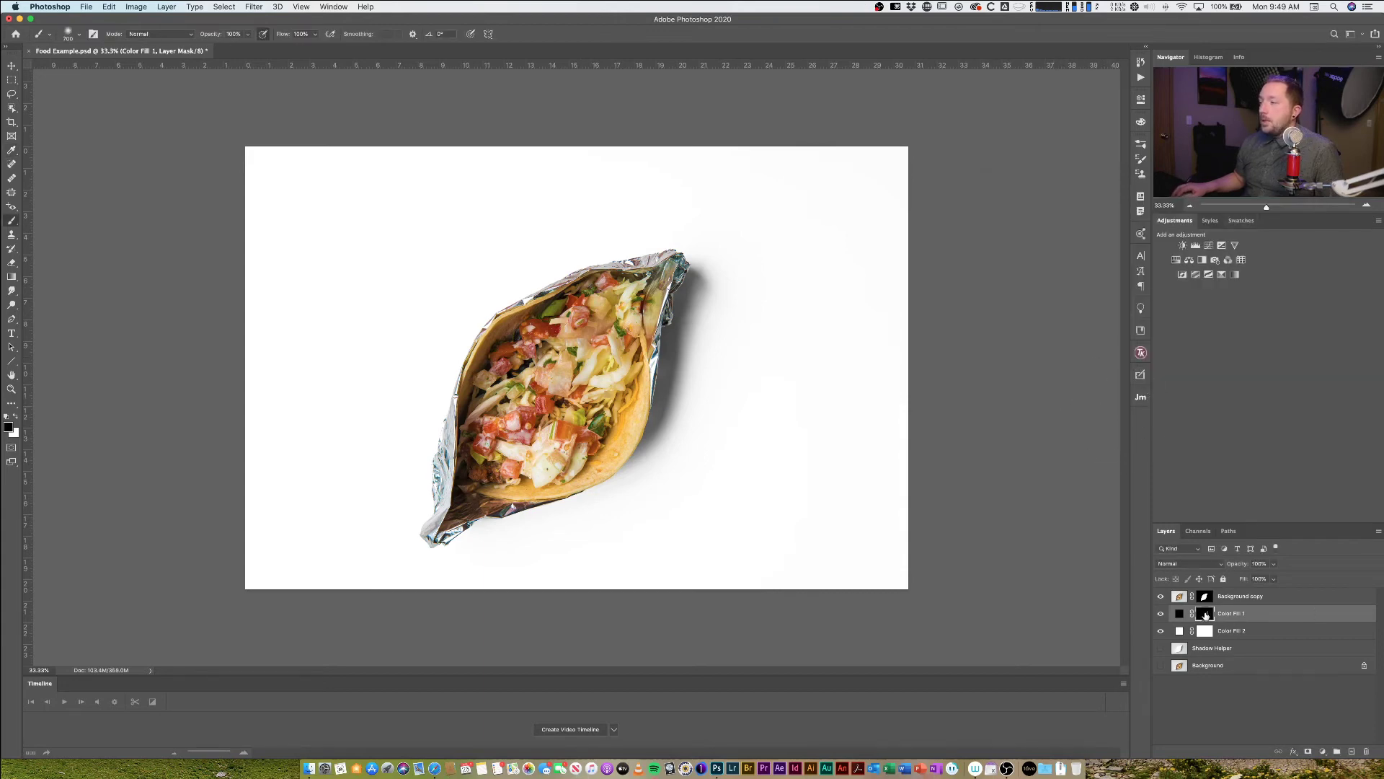
{"action": "left_click", "coordinate": [1205, 614], "text": "alt"}
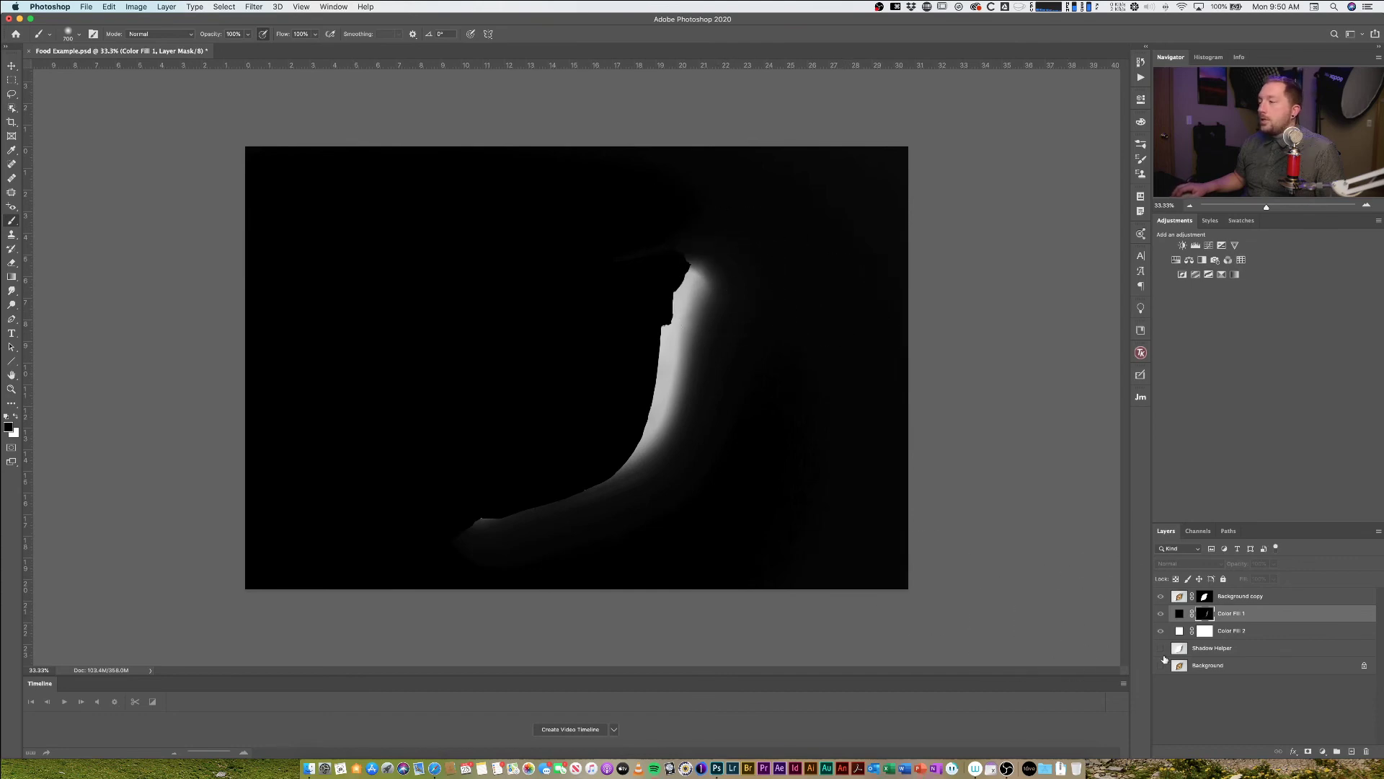
{"action": "left_click", "coordinate": [1207, 614], "text": "alt"}
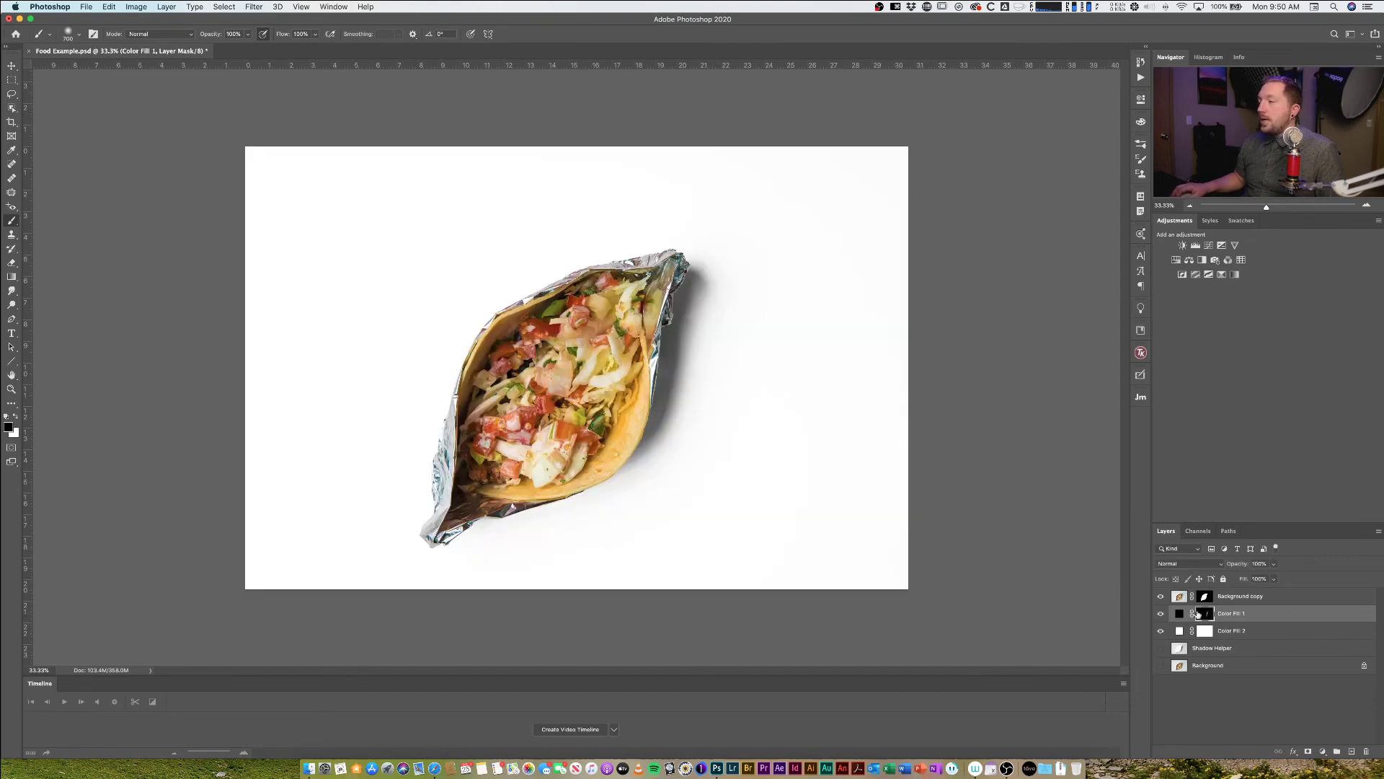
{"action": "left_click", "coordinate": [1160, 596]}
{"action": "left_click", "coordinate": [1160, 614]}
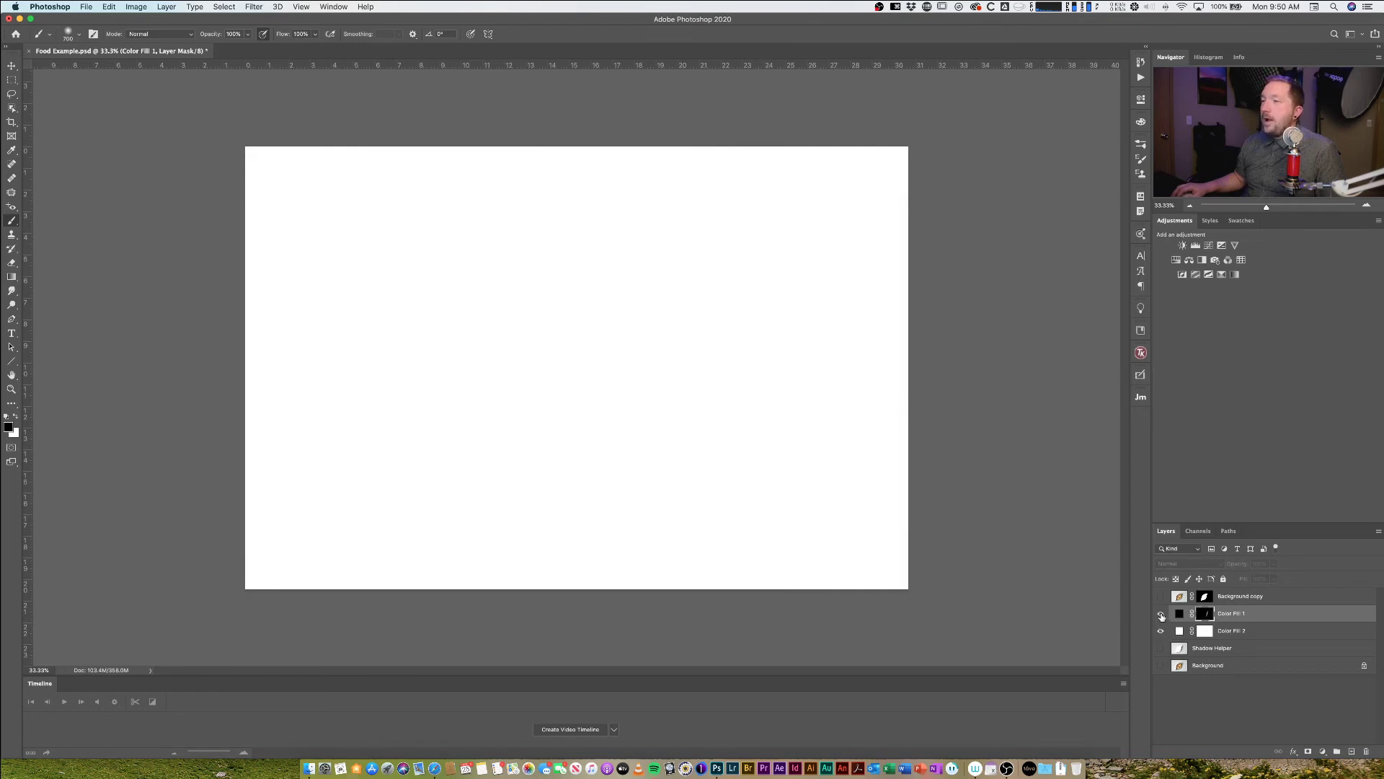
{"action": "left_click", "coordinate": [1161, 613]}
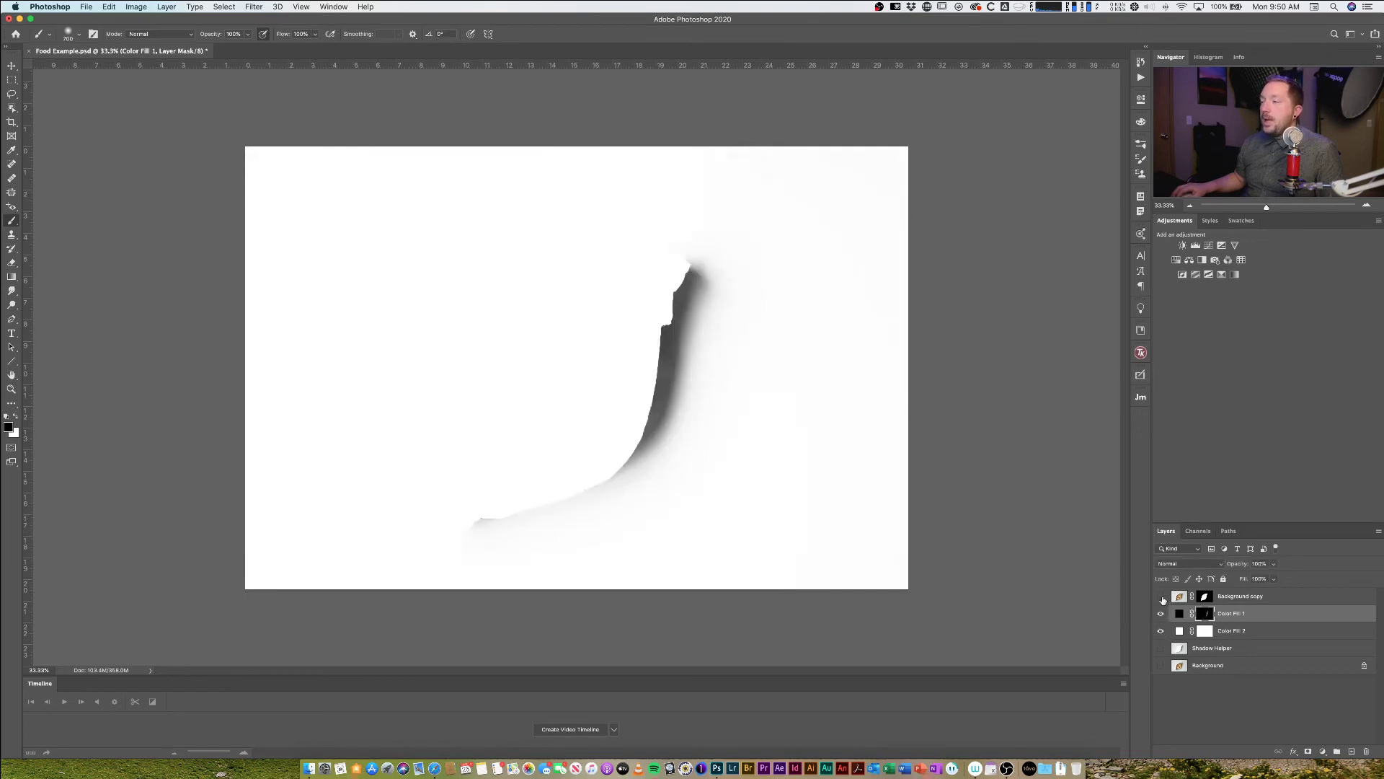
{"action": "left_click", "coordinate": [1161, 596]}
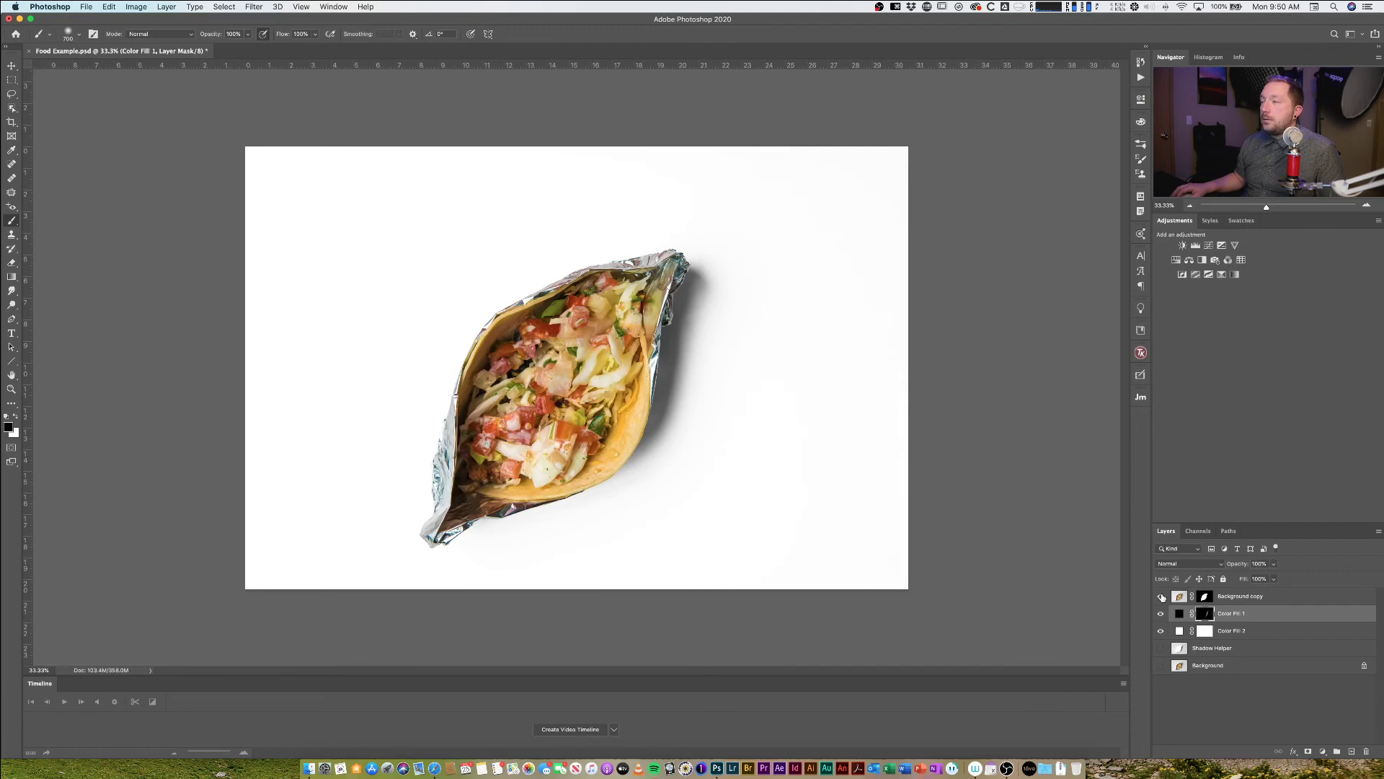
{"action": "left_click", "coordinate": [1161, 632]}
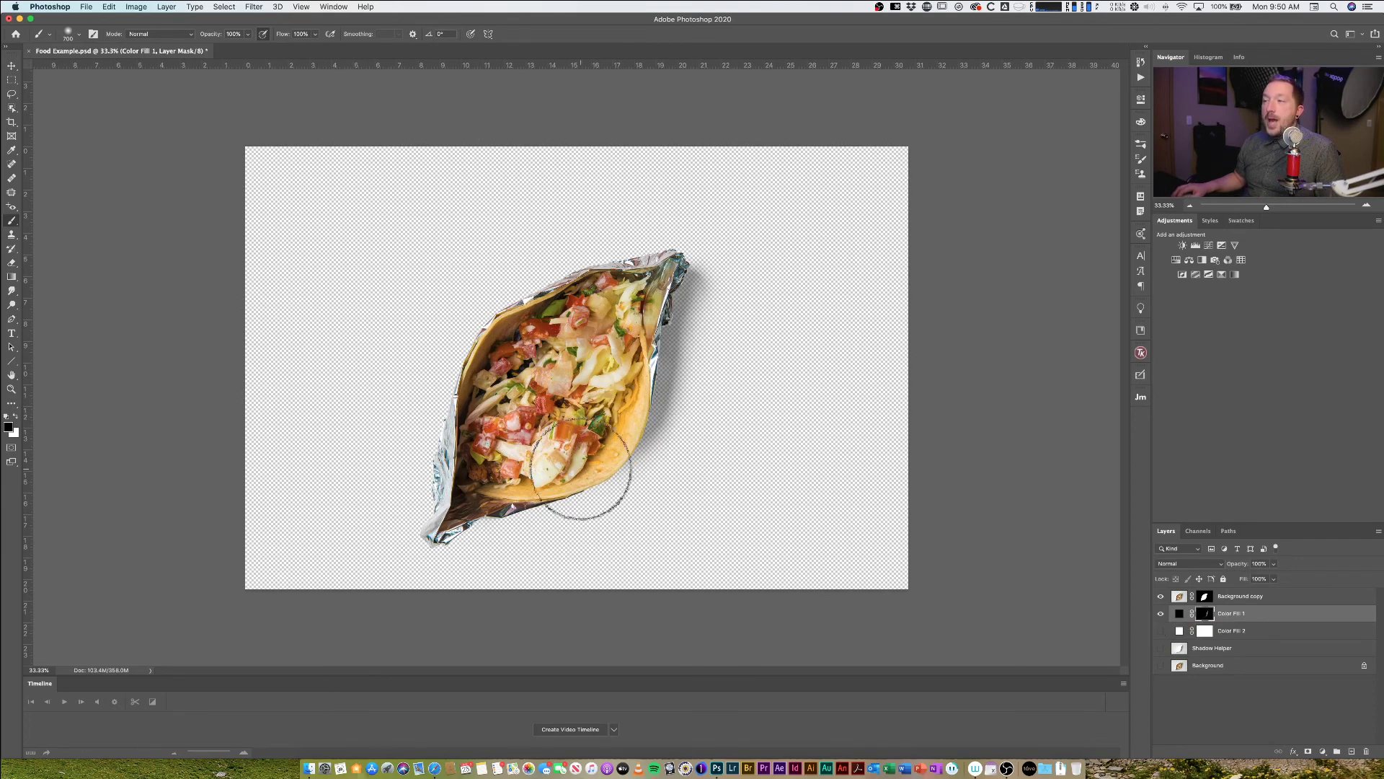
Change Color Fill 2's backdrop colour to green, then hide it
{"action": "left_click", "coordinate": [1161, 631]}
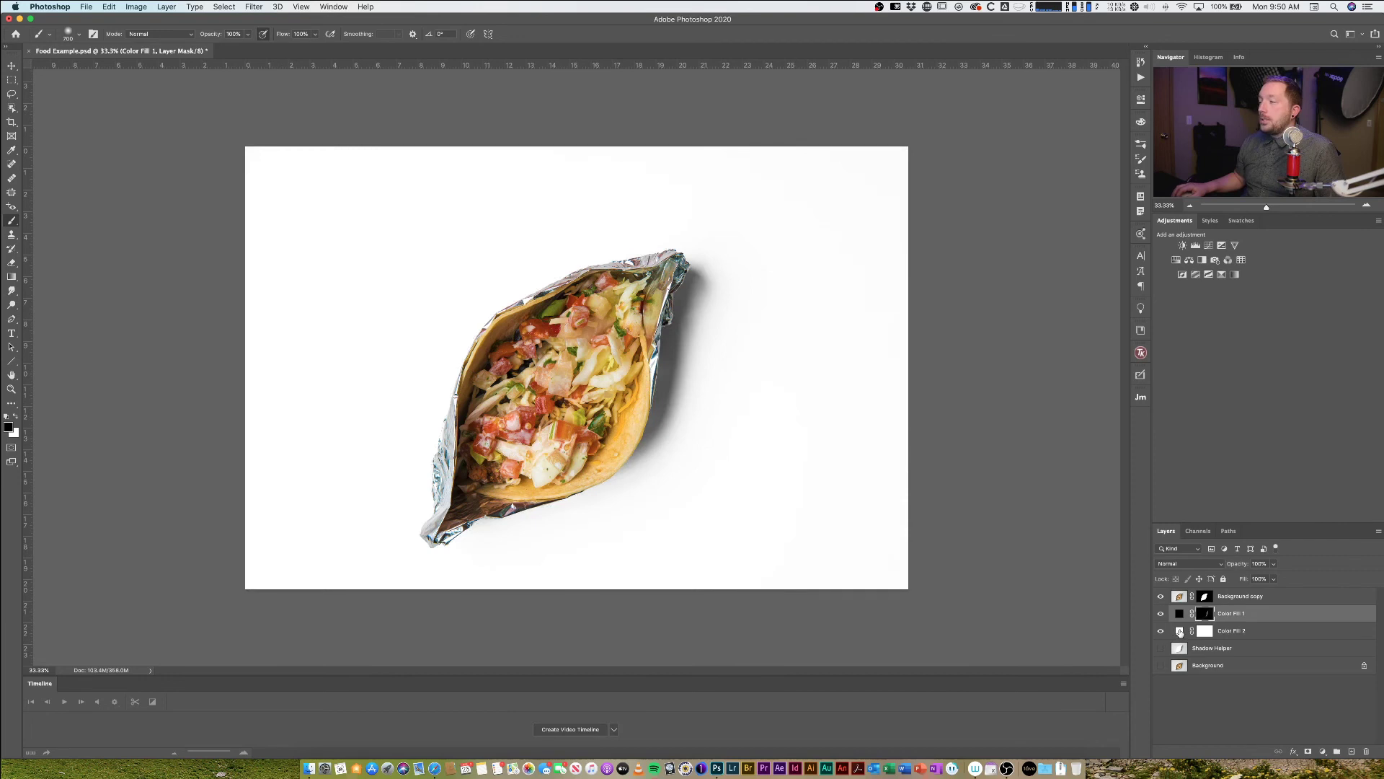
{"action": "double_click", "coordinate": [1180, 631]}
{"action": "left_click", "coordinate": [200, 247]}
{"action": "left_click", "coordinate": [213, 258]}
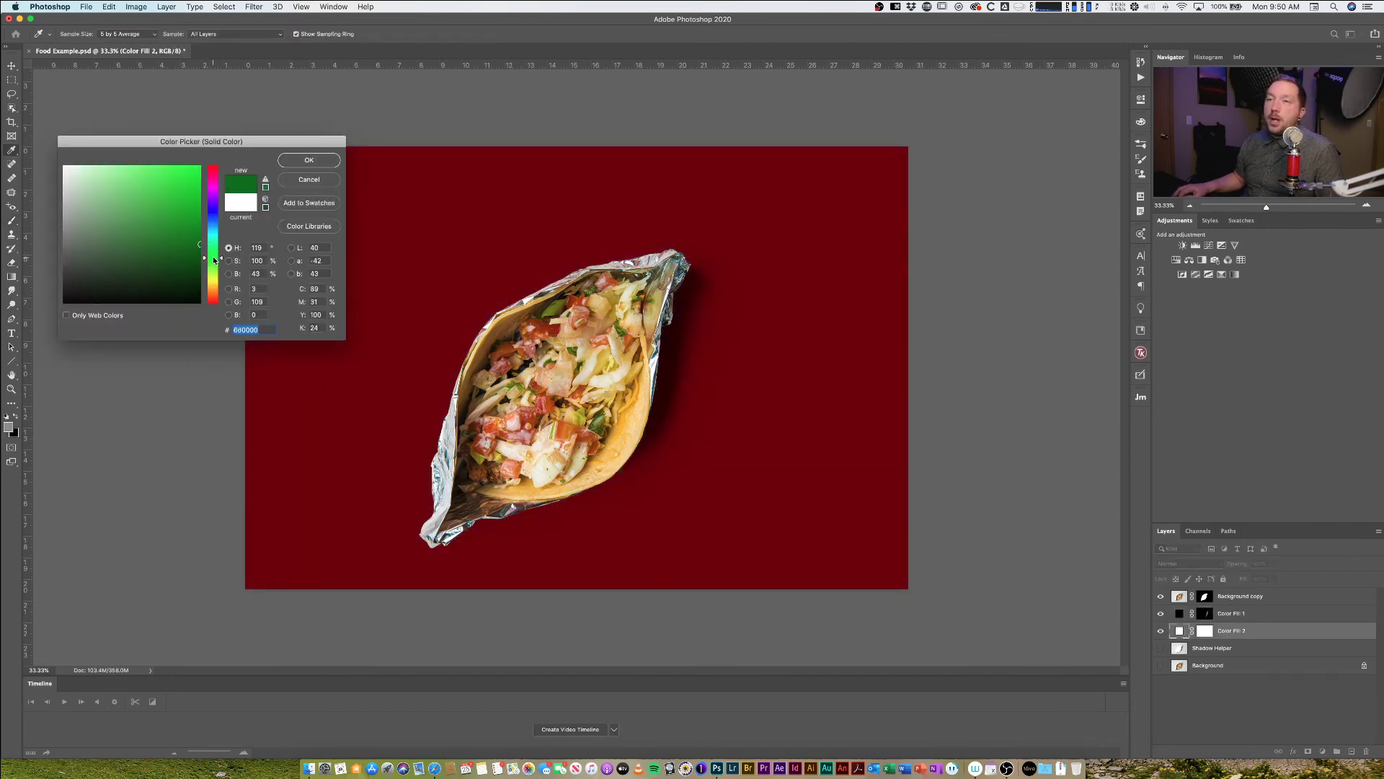
{"action": "left_click", "coordinate": [316, 159]}
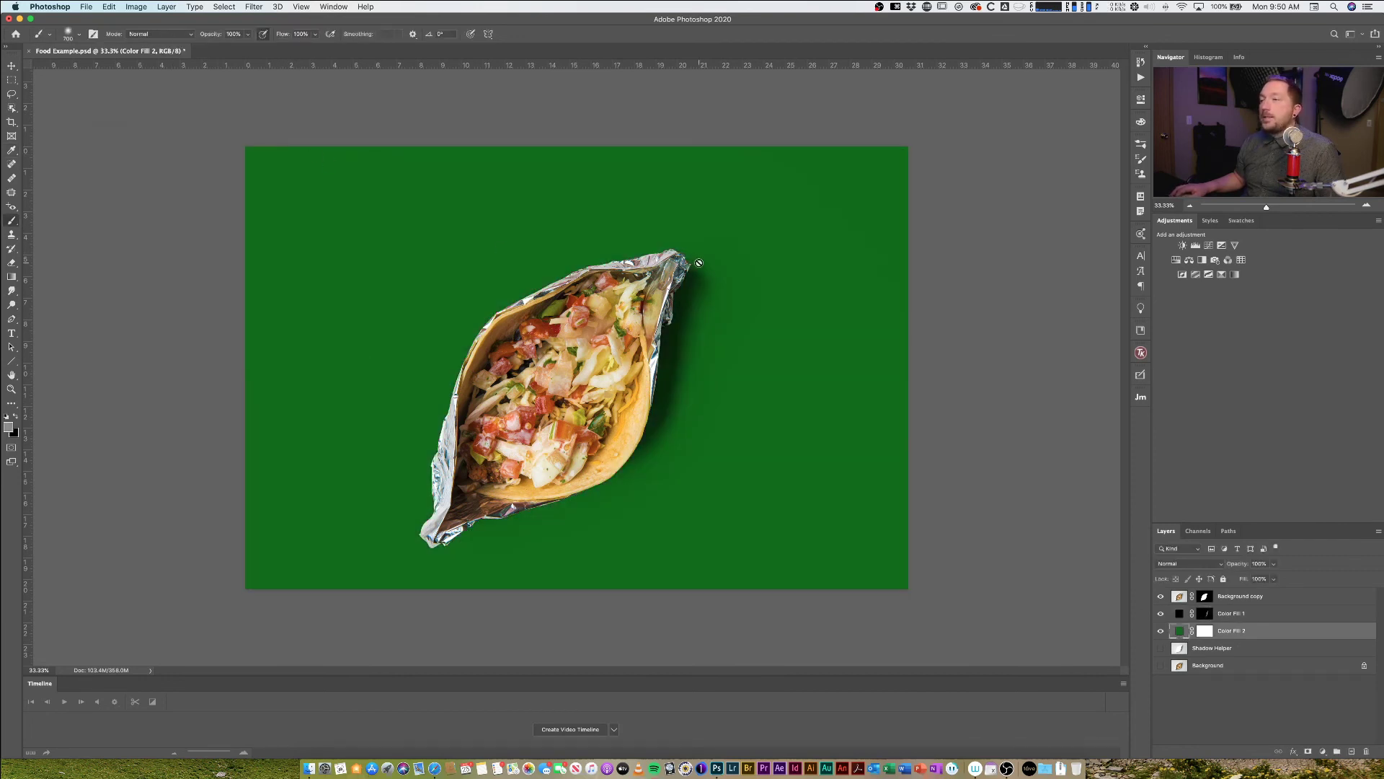
{"action": "left_click", "coordinate": [1160, 631]}
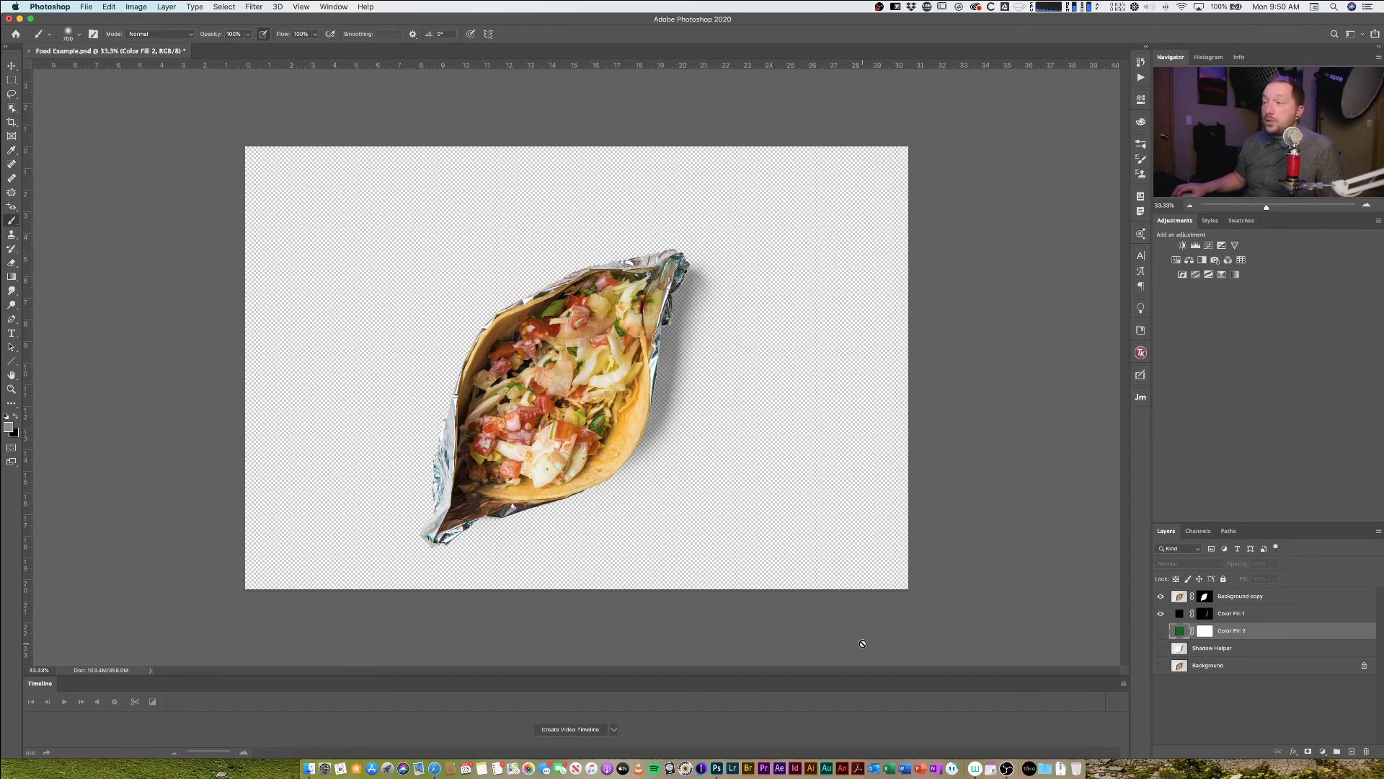
Place the stone photo into the document, scale it to cover the canvas, and hide it
{"action": "left_click", "coordinate": [311, 768]}
{"action": "left_click_drag", "start_coordinate": [1060, 228], "coordinate": [713, 364]}
{"action": "left_click_drag", "start_coordinate": [724, 242], "coordinate": [928, 22]}
{"action": "key", "text": "Return"}
{"action": "key", "text": "b"}
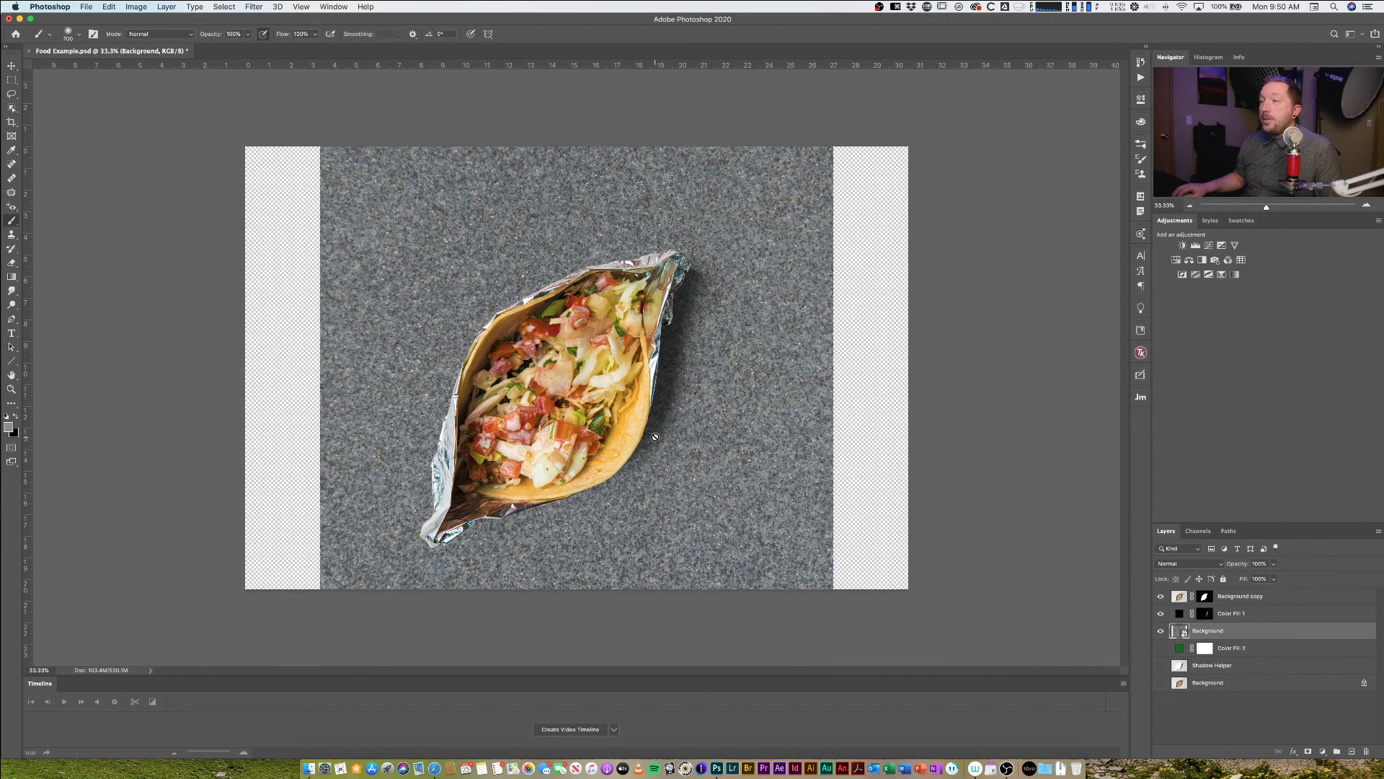
{"action": "left_click", "coordinate": [1161, 632]}
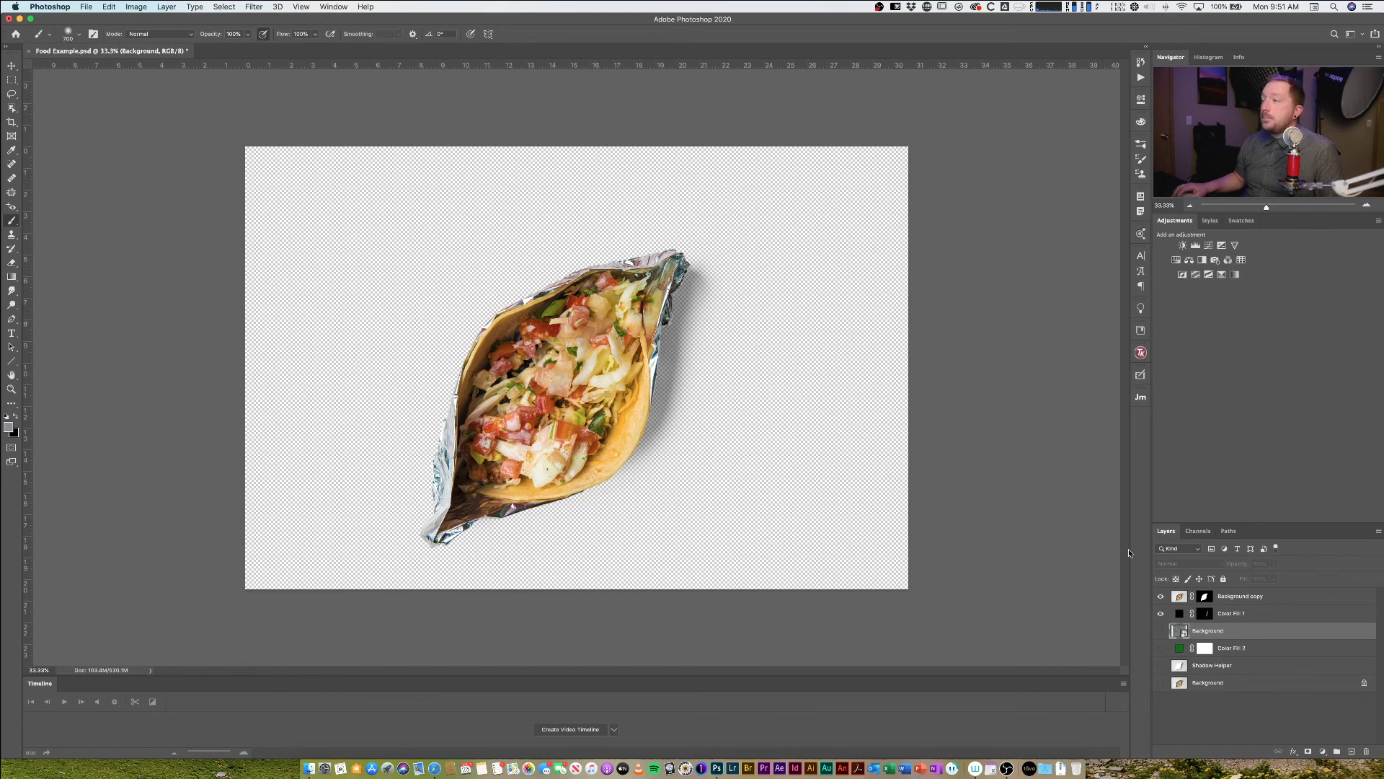
Revert to the original photo from History and load the Taco channel as a selection
{"action": "left_click", "coordinate": [1199, 530]}
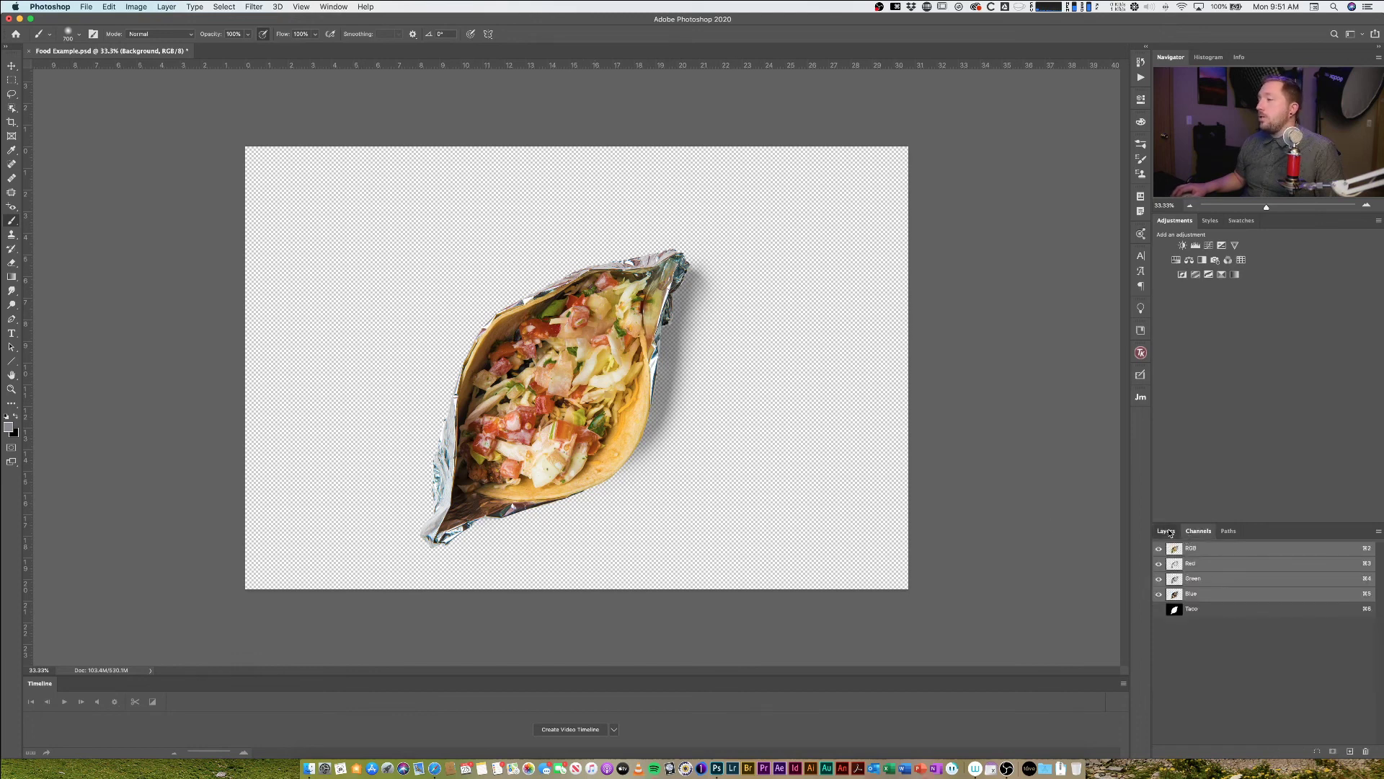
{"action": "left_click", "coordinate": [1167, 531]}
{"action": "left_click", "coordinate": [1142, 63]}
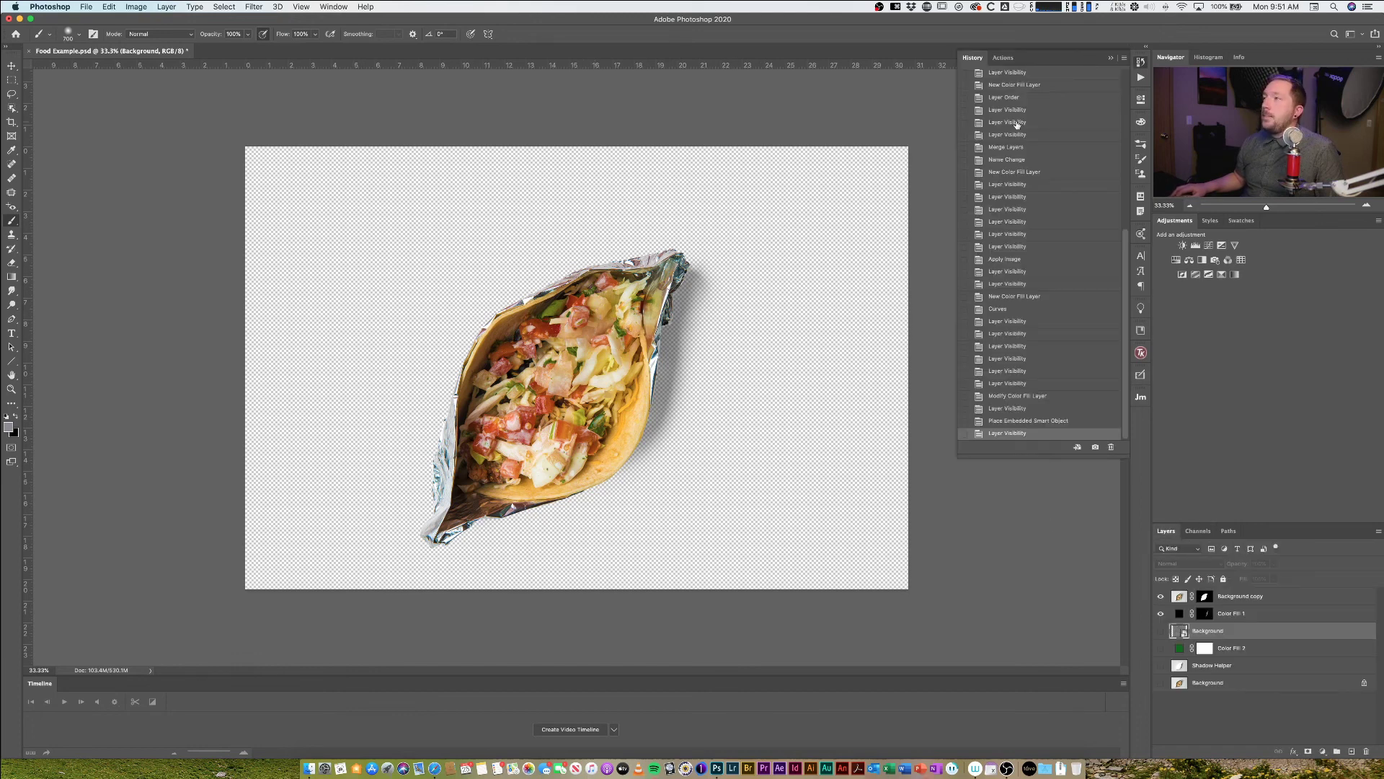
{"action": "scroll", "coordinate": [1018, 126], "scroll_direction": "up", "scroll_amount": 10}
{"action": "left_click", "coordinate": [1013, 76]}
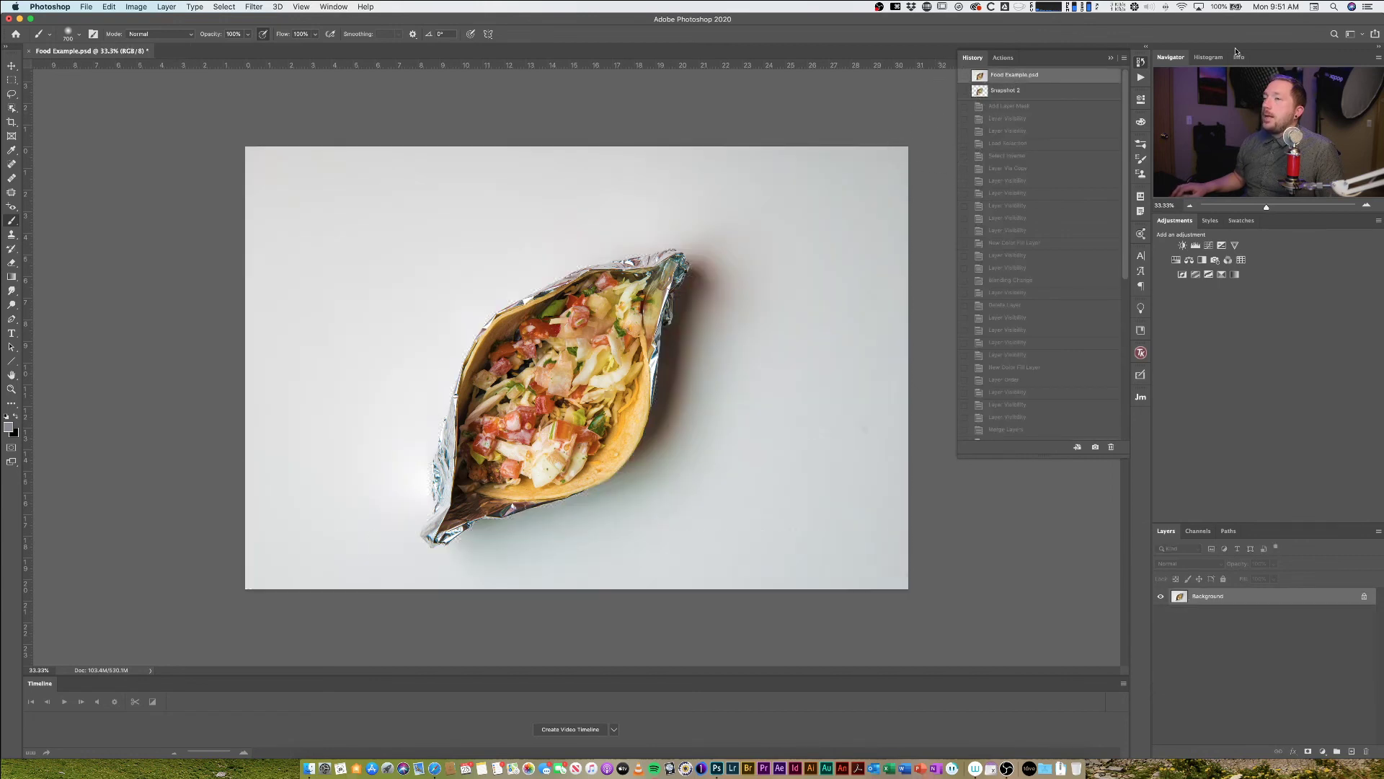
{"action": "left_click", "coordinate": [1140, 62]}
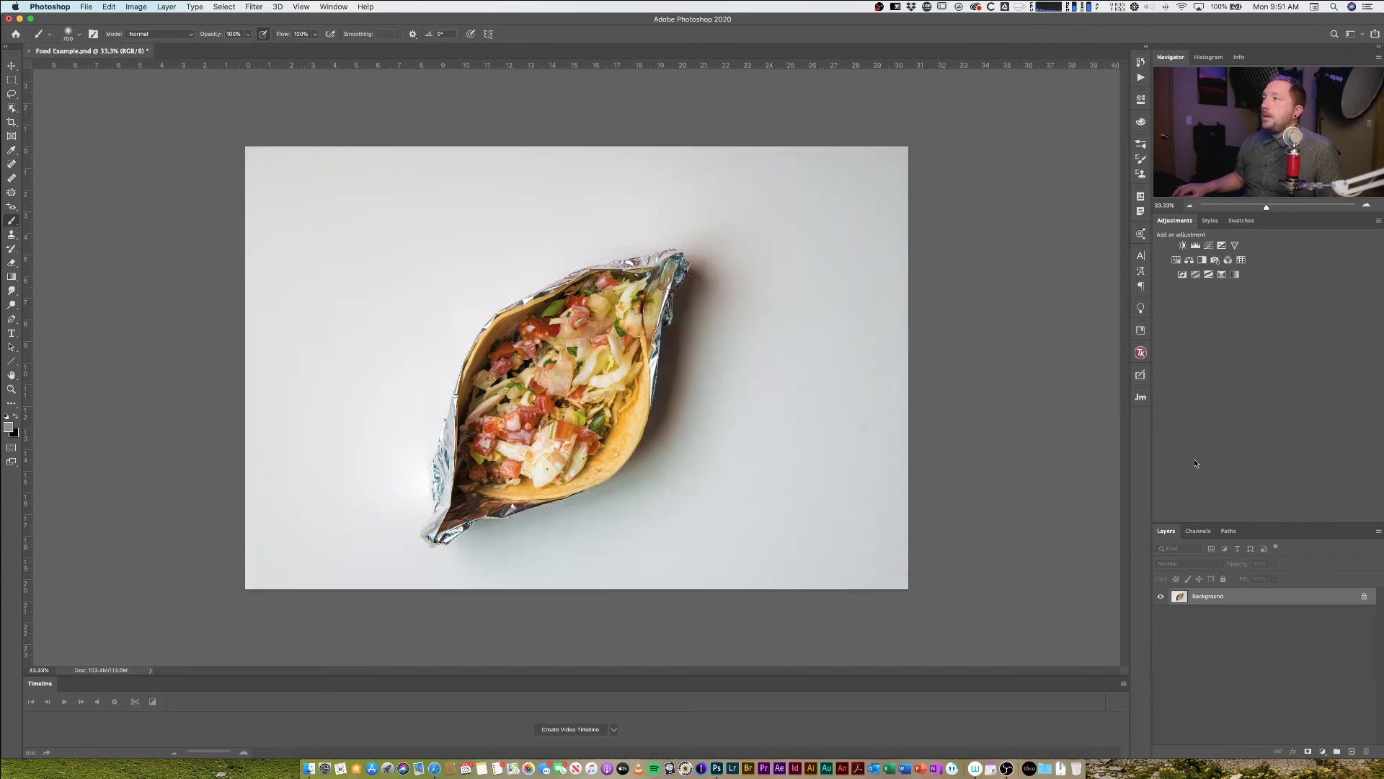
{"action": "left_click", "coordinate": [1198, 530]}
{"action": "left_click", "coordinate": [1175, 609], "text": "super"}
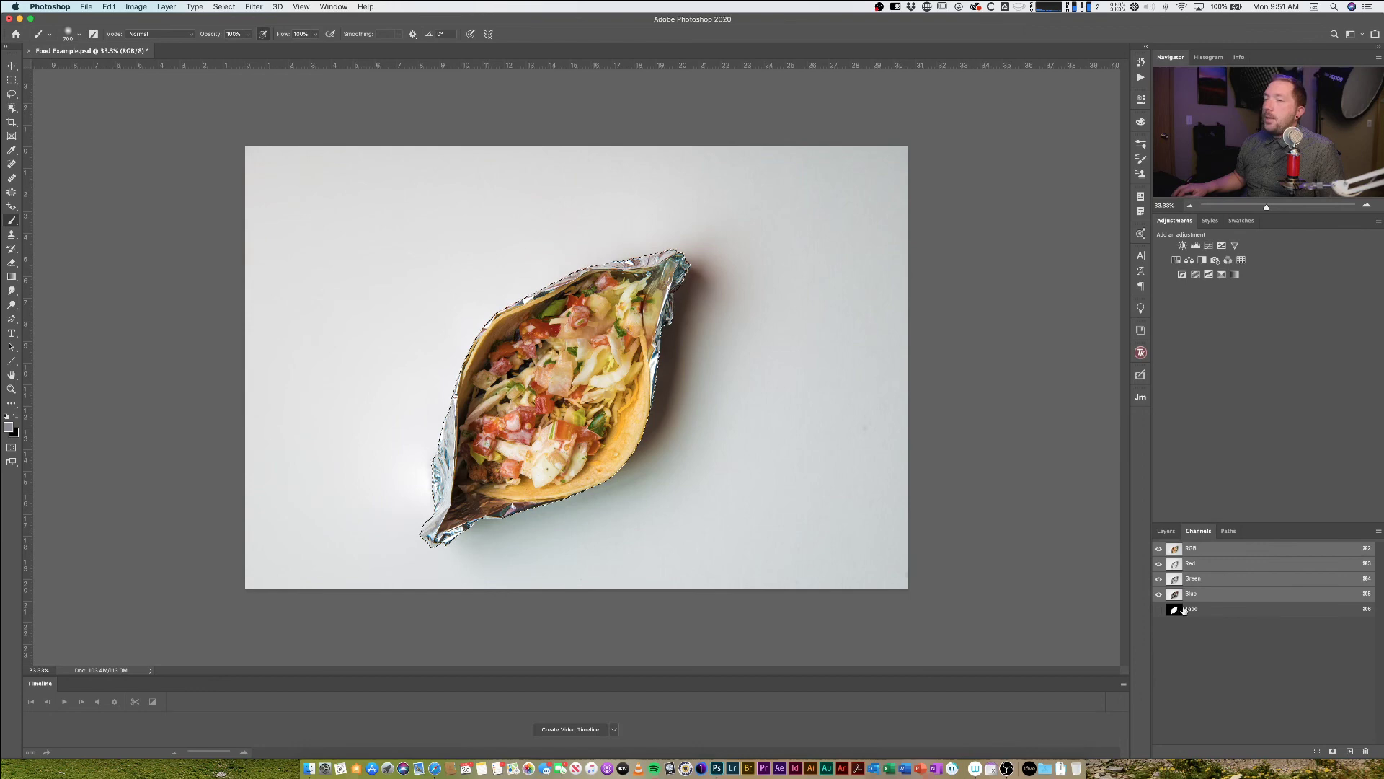
{"action": "left_click", "coordinate": [1167, 531]}
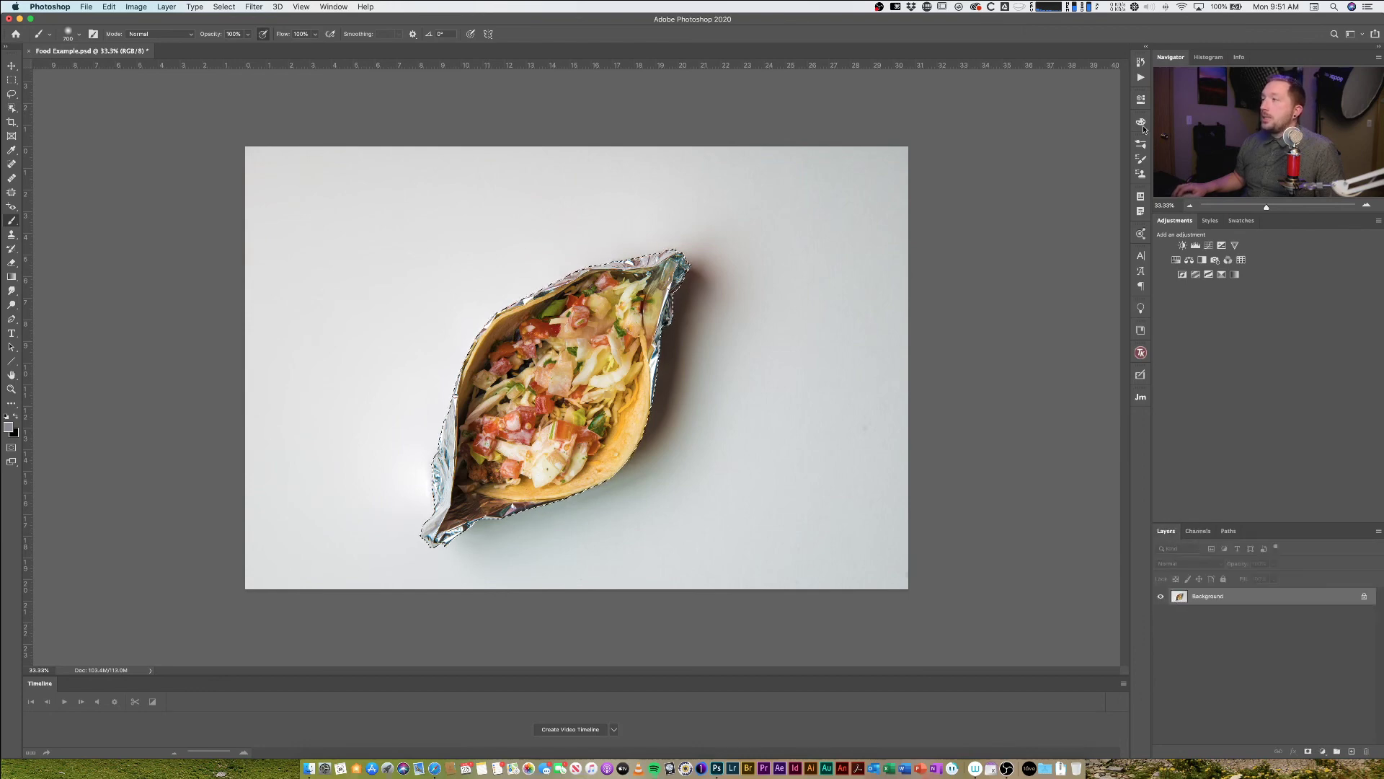
Run the Cut Out On White action, adjusting its shadow Curves before it finishes
{"action": "left_click", "coordinate": [1140, 77]}
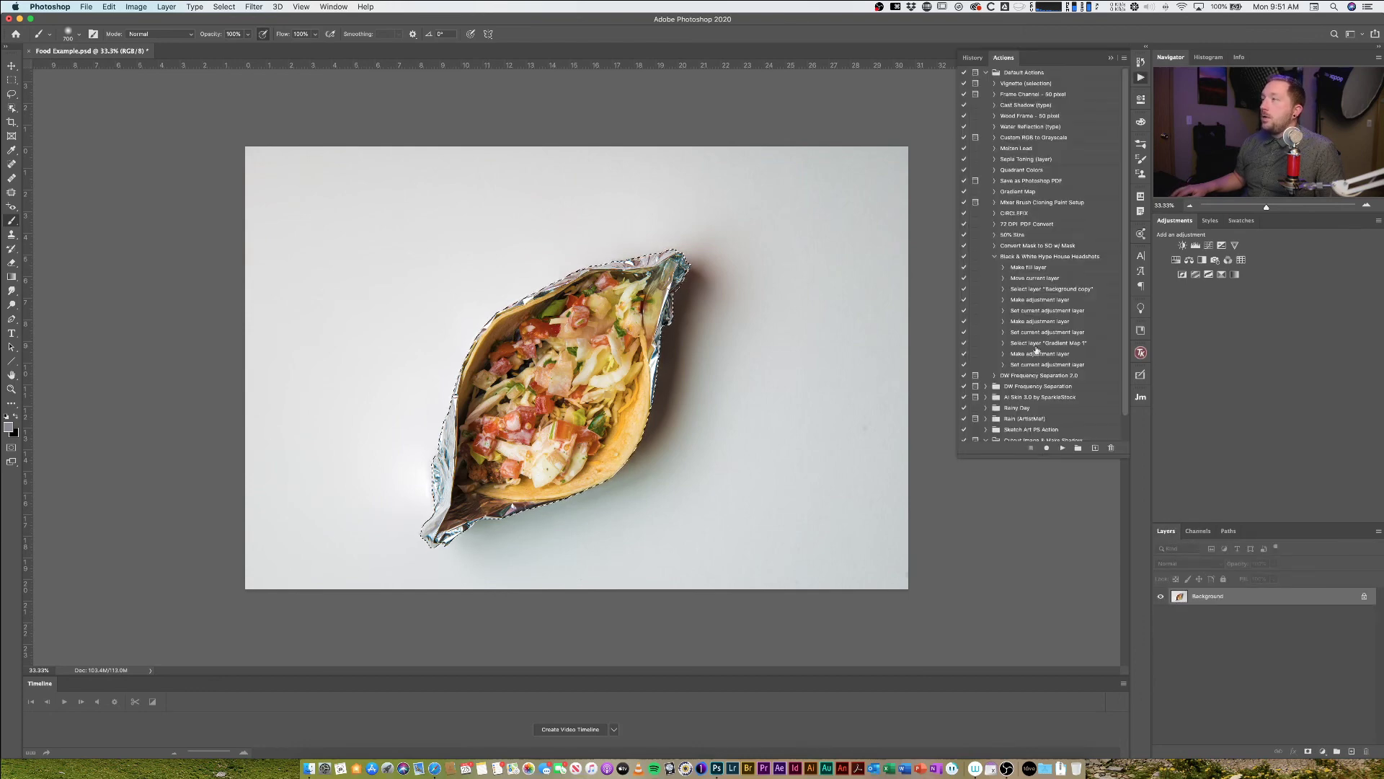
{"action": "left_click", "coordinate": [1061, 448]}
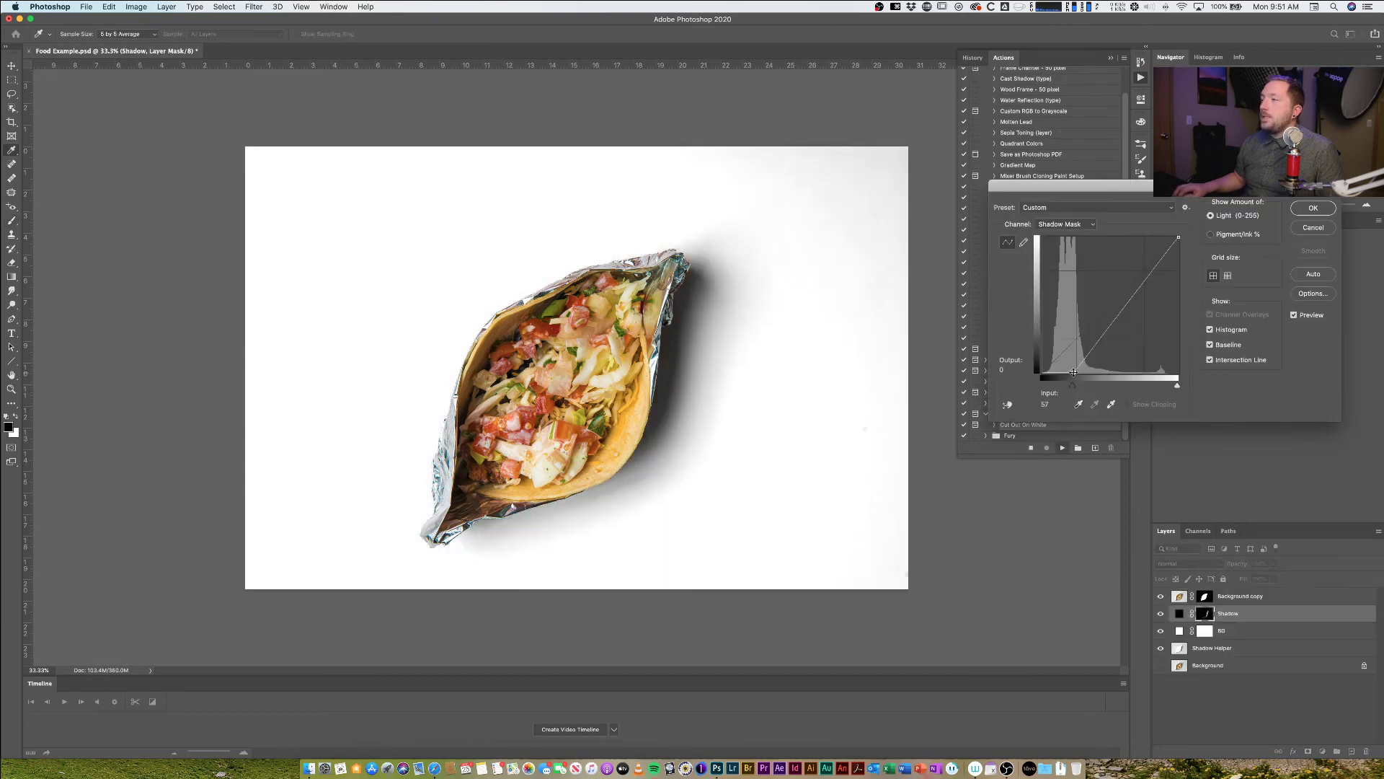
{"action": "left_click_drag", "start_coordinate": [1073, 372], "coordinate": [1064, 373]}
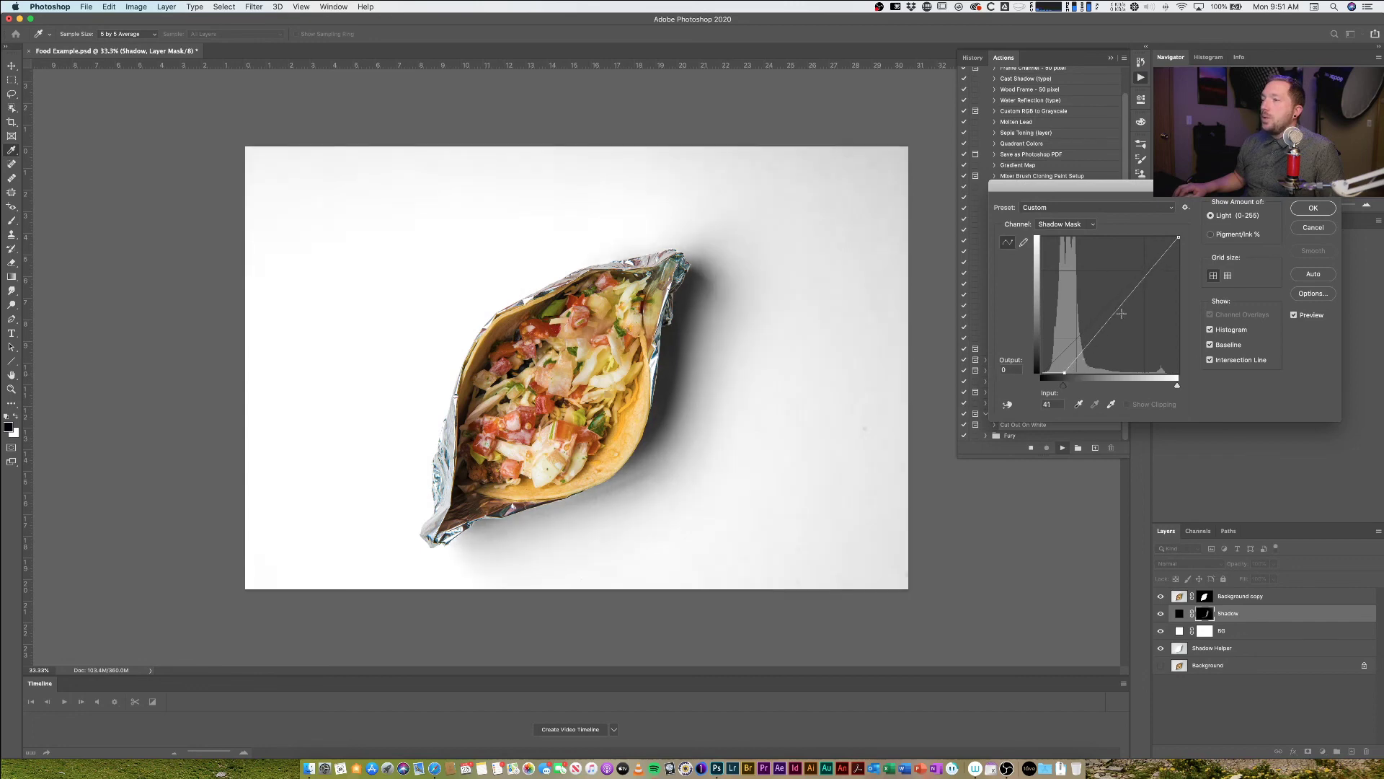
{"action": "left_click_drag", "start_coordinate": [1110, 318], "coordinate": [1118, 345]}
{"action": "left_click", "coordinate": [1084, 370]}
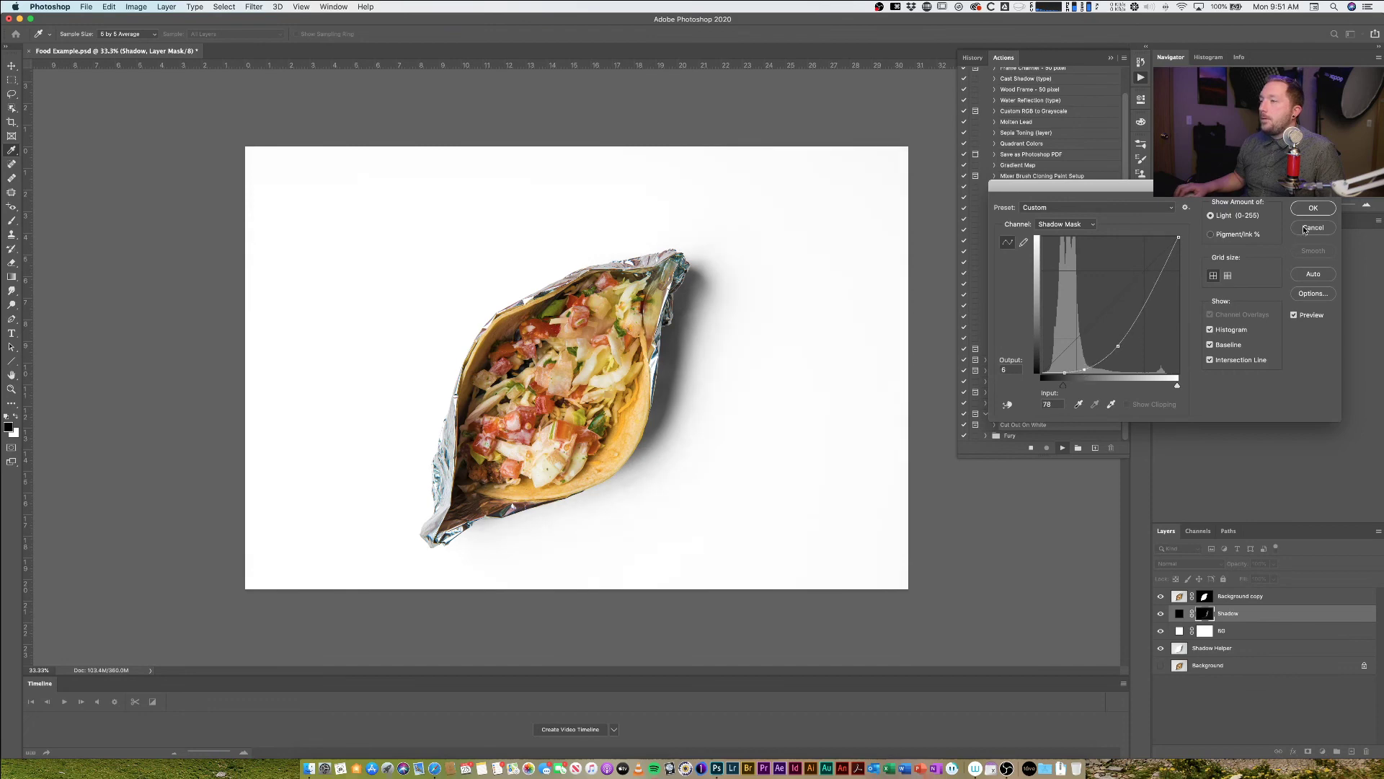
{"action": "left_click", "coordinate": [1313, 208]}
{"action": "left_click", "coordinate": [1141, 78]}
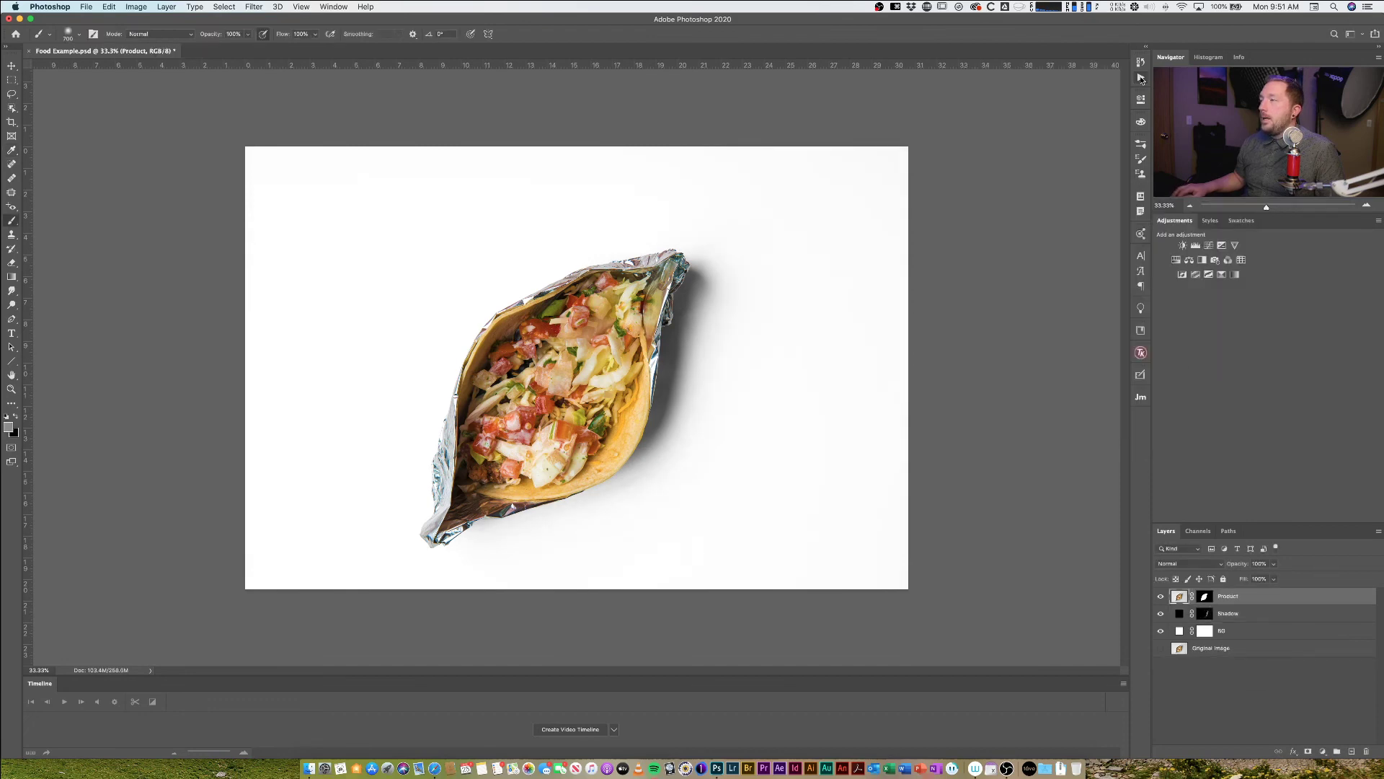
Toggle the BG, Shadow and Product layers off and on to check the result
{"action": "left_click", "coordinate": [1161, 631]}
{"action": "left_click", "coordinate": [1162, 632]}
{"action": "left_click", "coordinate": [1162, 614]}
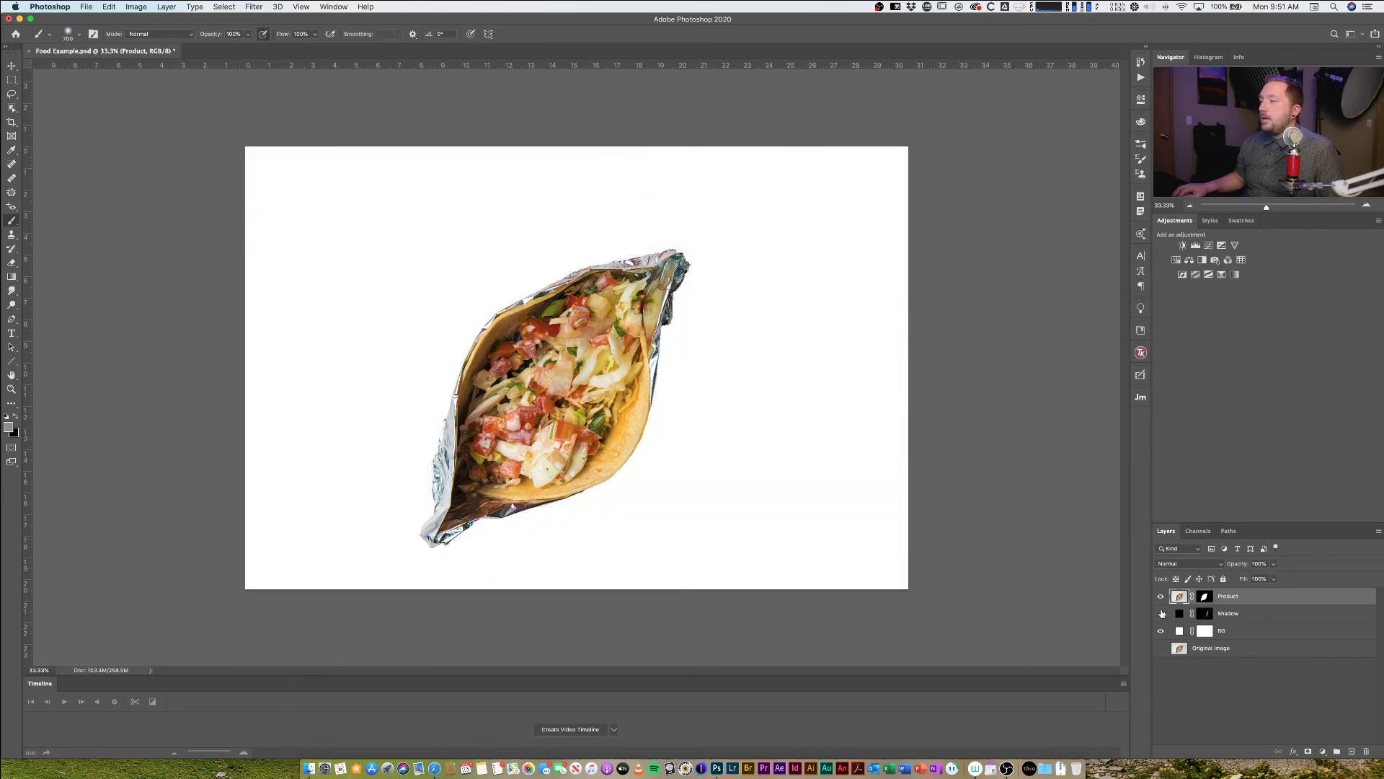
{"action": "left_click", "coordinate": [1161, 614]}
{"action": "left_click", "coordinate": [1161, 596]}
{"action": "left_click", "coordinate": [1161, 597]}
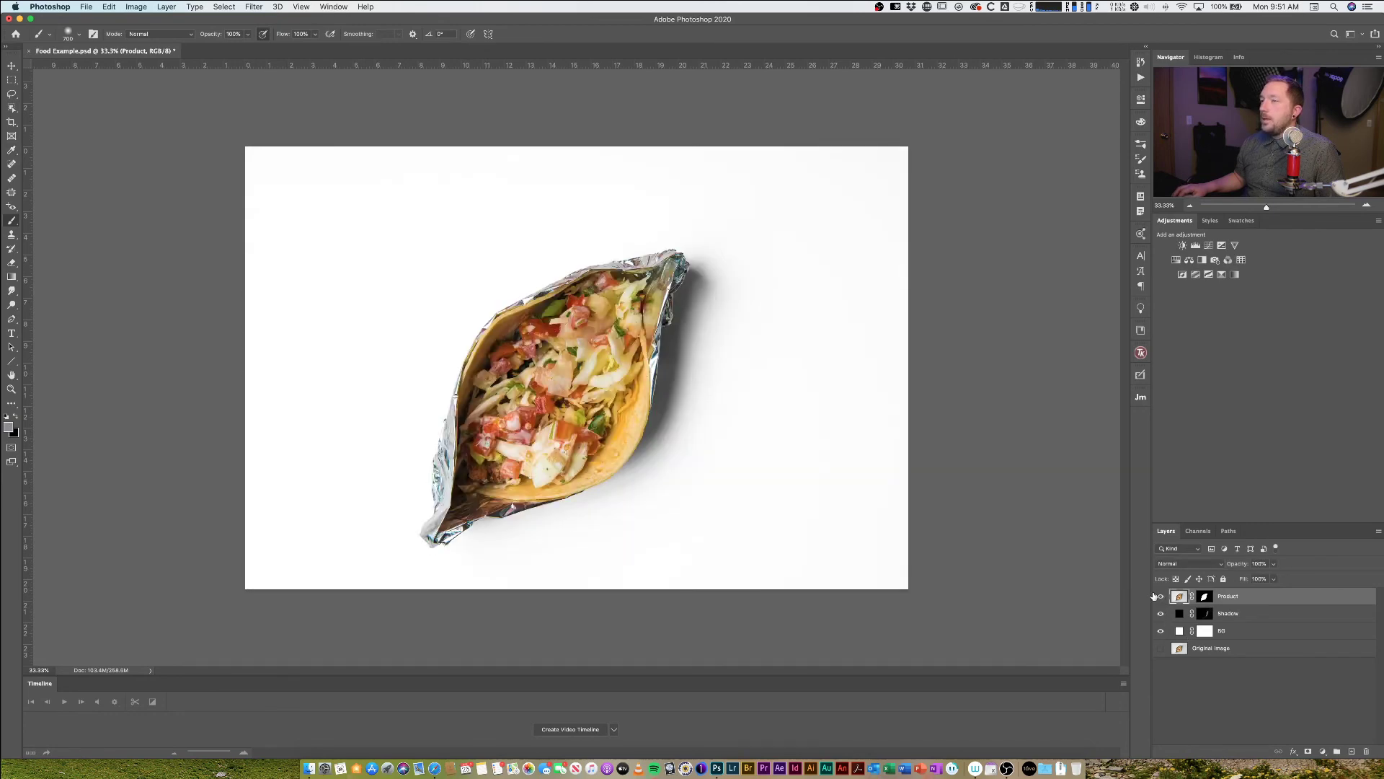